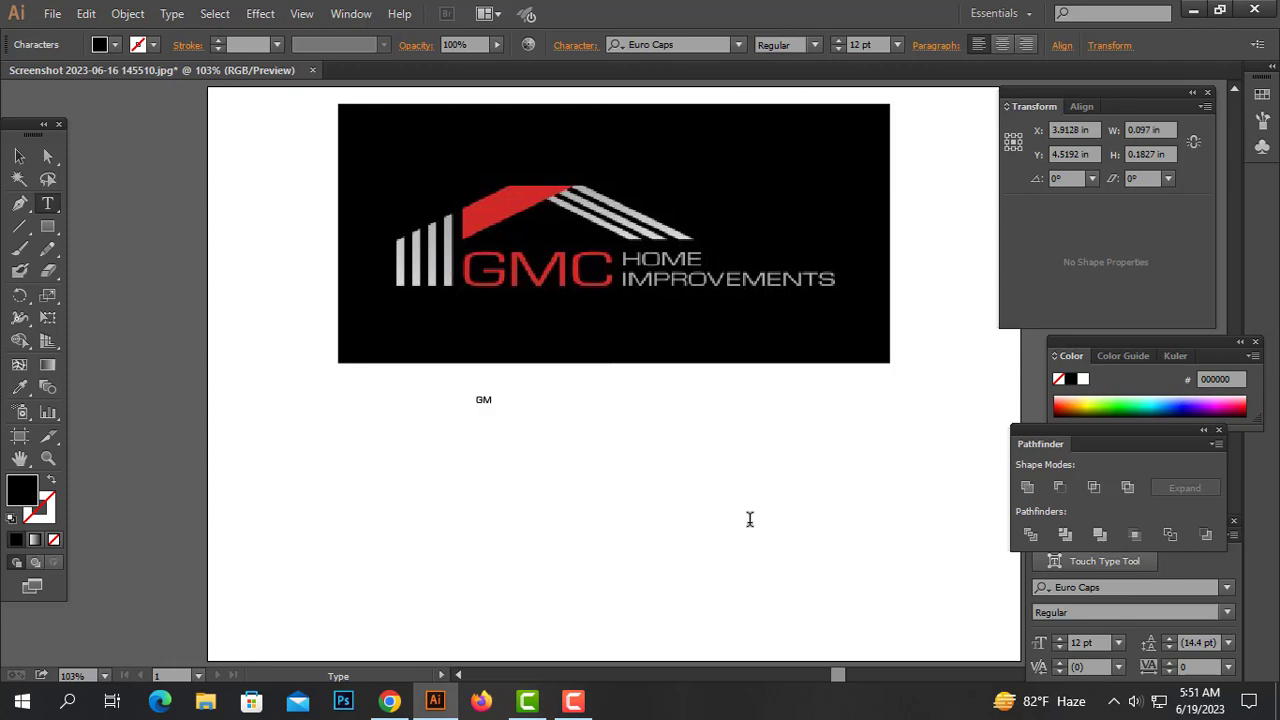
Scale the GMC text up to about 113 pt and stretch it slightly wider
{"action": "left_click", "coordinate": [19, 156]}
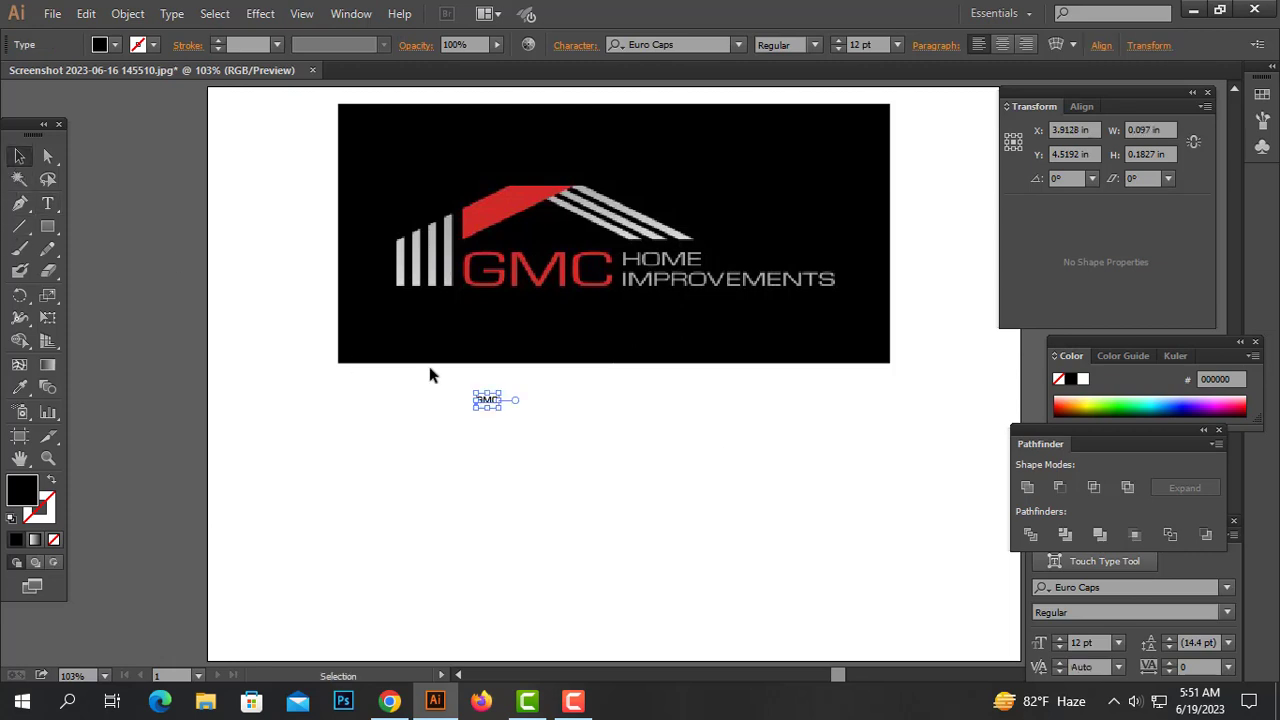
{"action": "left_click_drag", "start_coordinate": [500, 401], "coordinate": [651, 451]}
{"action": "left_click", "coordinate": [700, 44]}
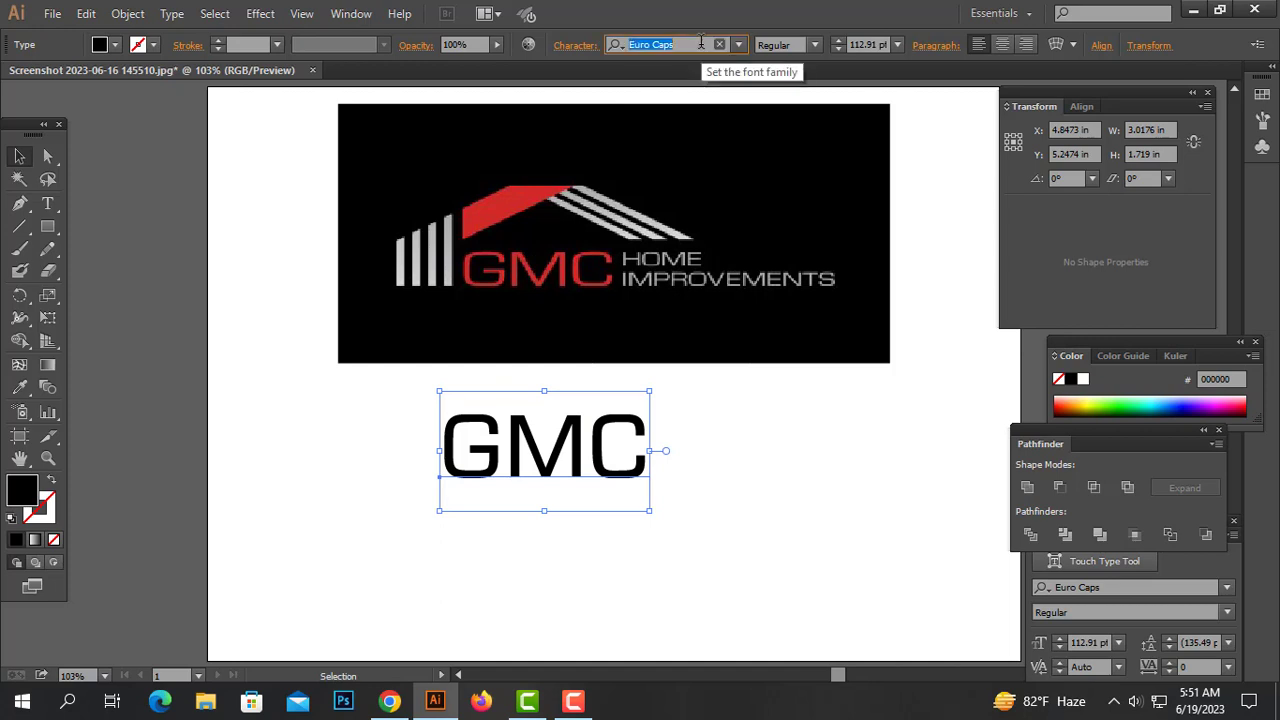
{"action": "left_click_drag", "start_coordinate": [649, 452], "coordinate": [676, 451]}
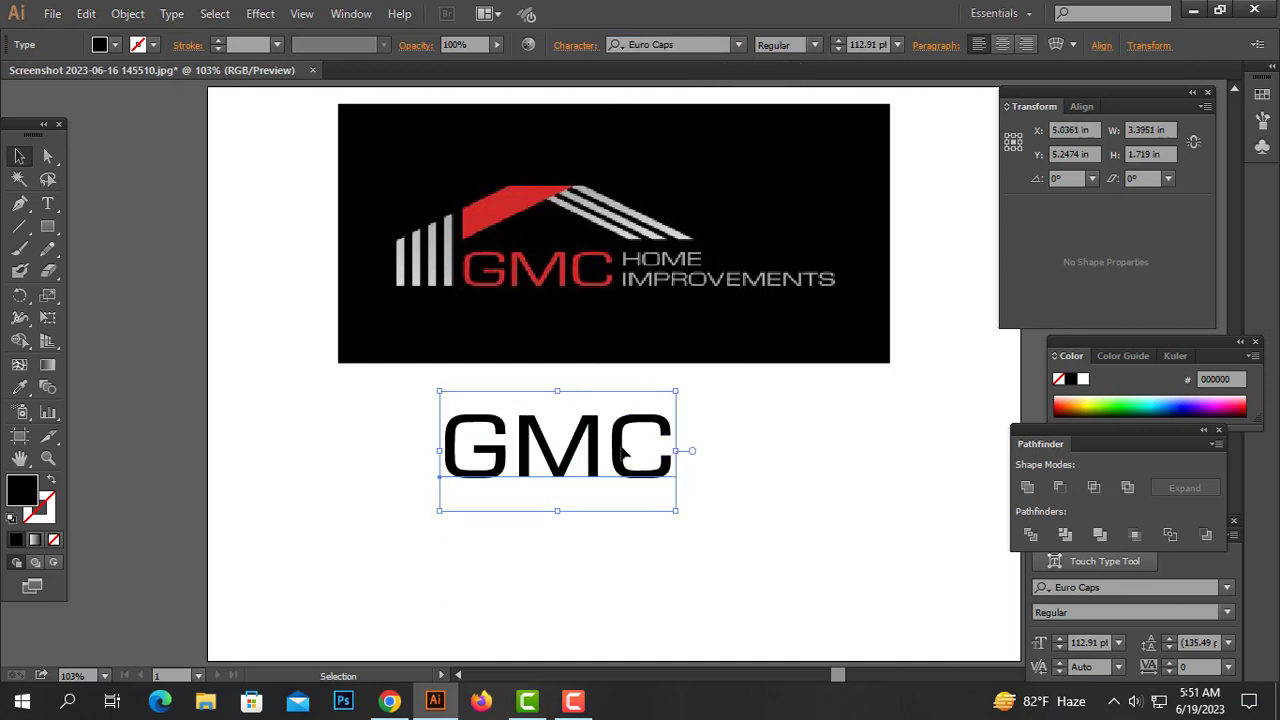
Duplicate the GMC text below itself and retype the copy as HOME
{"action": "left_click_drag", "start_coordinate": [572, 453], "coordinate": [540, 562]}
{"action": "double_click", "coordinate": [540, 562]}
{"action": "key", "text": "ctrl+a"}
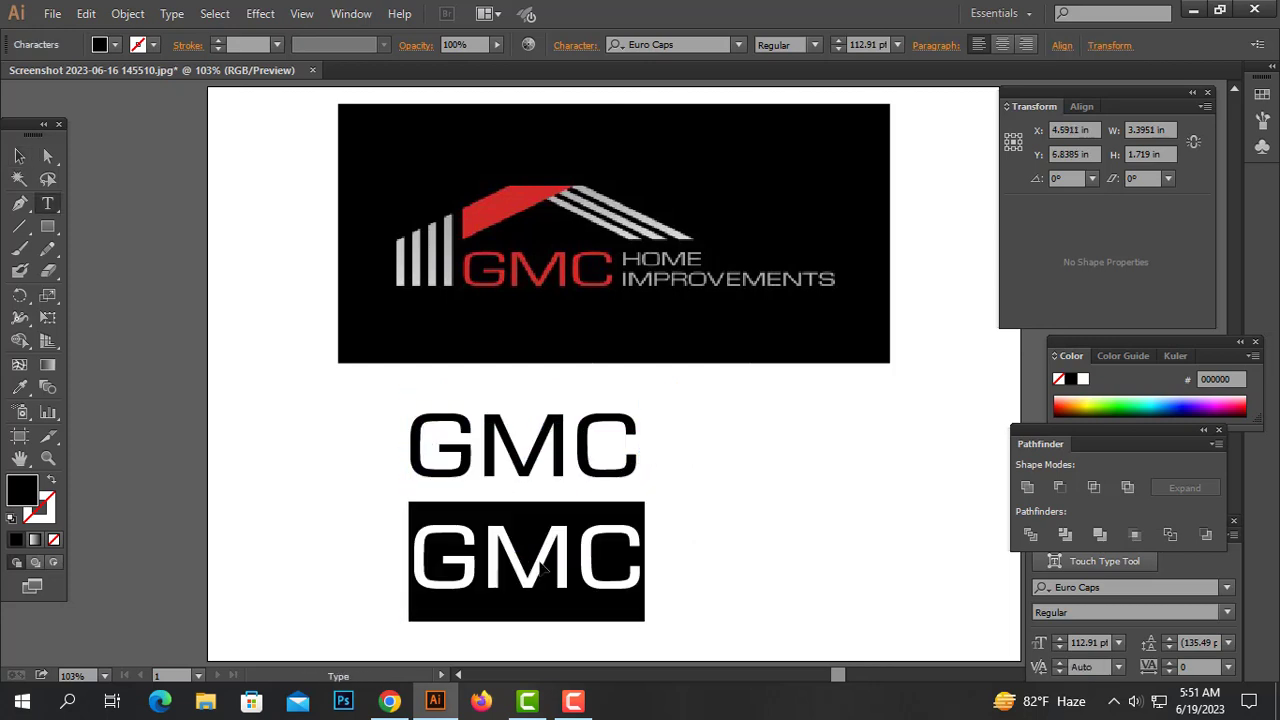
{"action": "type", "text": "HOME"}
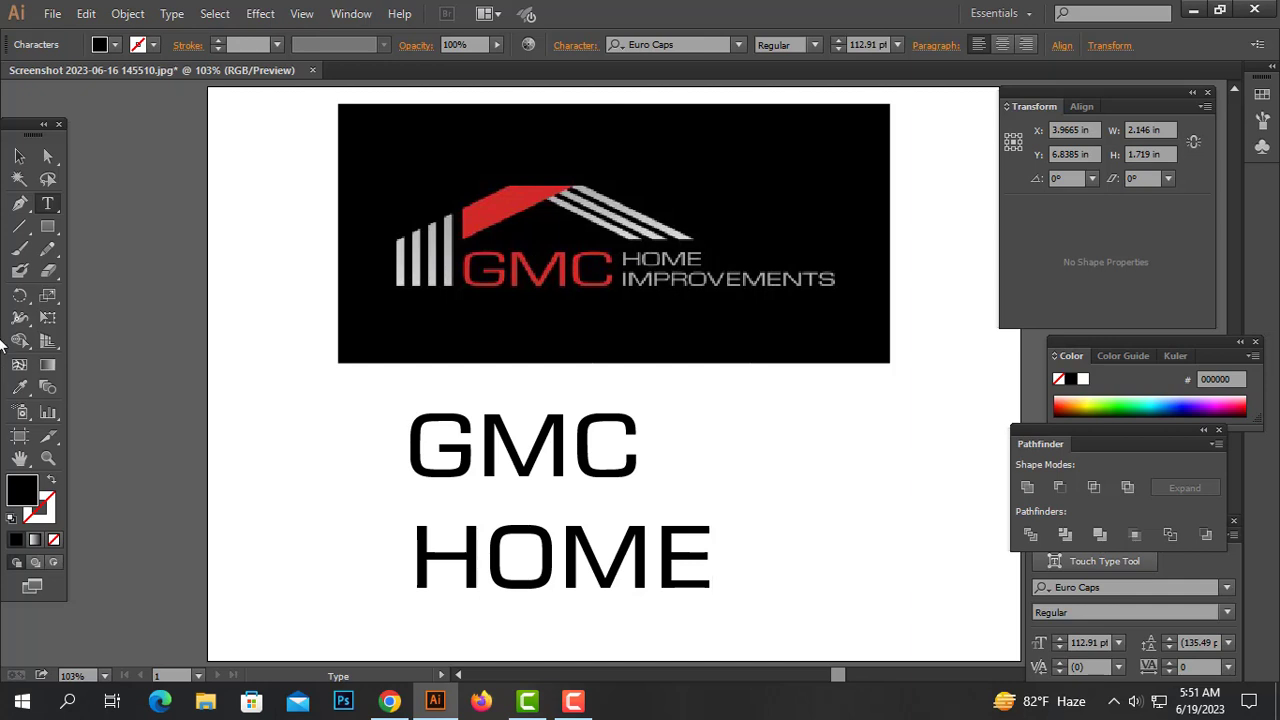
Duplicate the HOME text below itself and retype the copy as IMPROVEMENTS
{"action": "left_click", "coordinate": [19, 156]}
{"action": "left_click", "coordinate": [550, 572]}
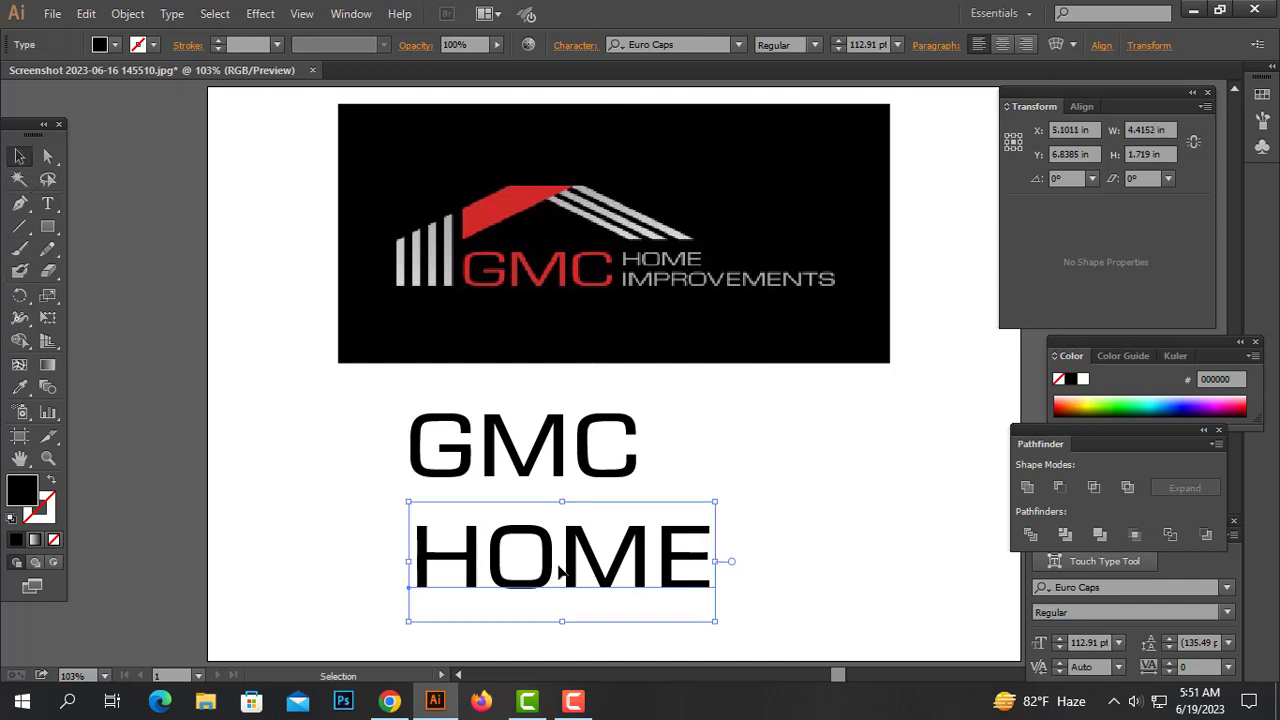
{"action": "left_click_drag", "start_coordinate": [560, 572], "coordinate": [562, 564]}
{"action": "left_click_drag", "start_coordinate": [575, 570], "coordinate": [571, 609]}
{"action": "double_click", "coordinate": [571, 609]}
{"action": "key", "text": "ctrl+a"}
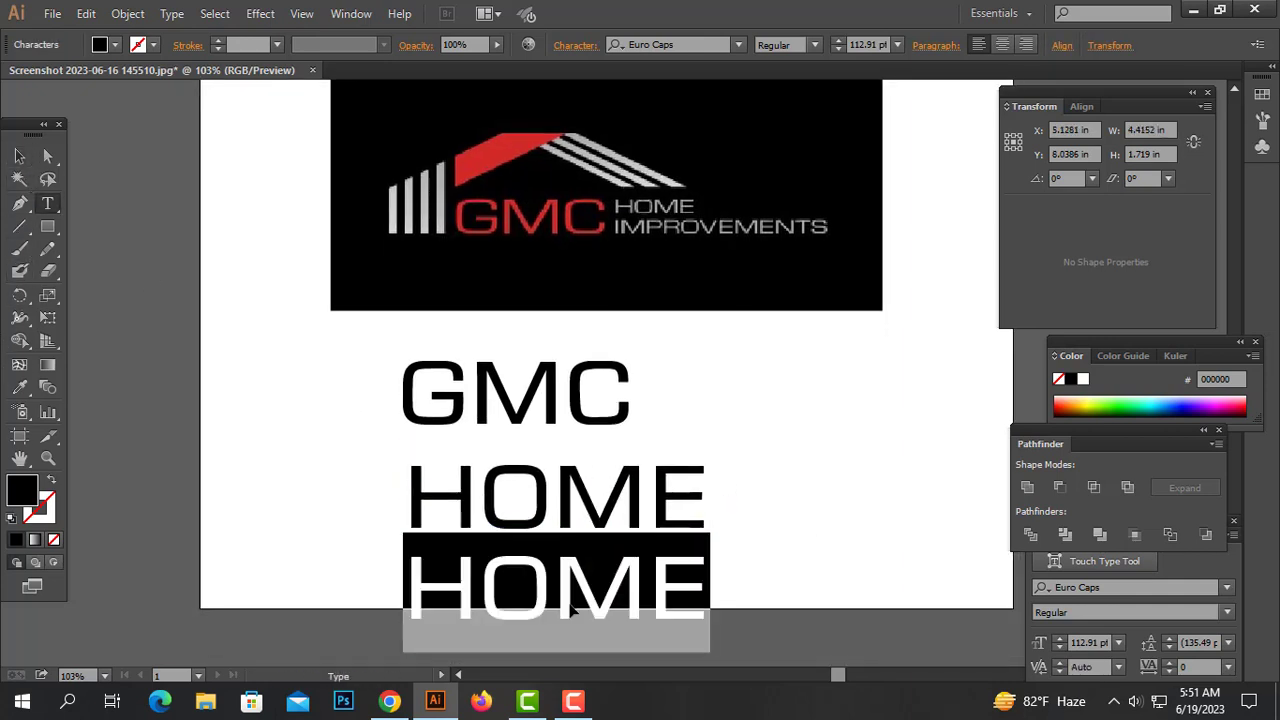
{"action": "type", "text": "IMPROVEMENTS"}
Select the HOME and IMPROVEMENTS texts and convert them to outlines
{"action": "left_click", "coordinate": [19, 156]}
{"action": "key", "text": "ctrl+minus"}
{"action": "key", "text": "ctrl+minus"}
{"action": "left_click_drag", "start_coordinate": [790, 599], "coordinate": [577, 597]}
{"action": "mouse_move", "coordinate": [450, 533]}
{"action": "left_mouse_down"}
{"action": "mouse_move", "coordinate": [530, 527]}
{"action": "mouse_move", "coordinate": [463, 526]}
{"action": "left_mouse_up"}
{"action": "key", "text": "ctrl+z"}
{"action": "left_click_drag", "start_coordinate": [511, 582], "coordinate": [359, 471]}
{"action": "right_click", "coordinate": [359, 471]}
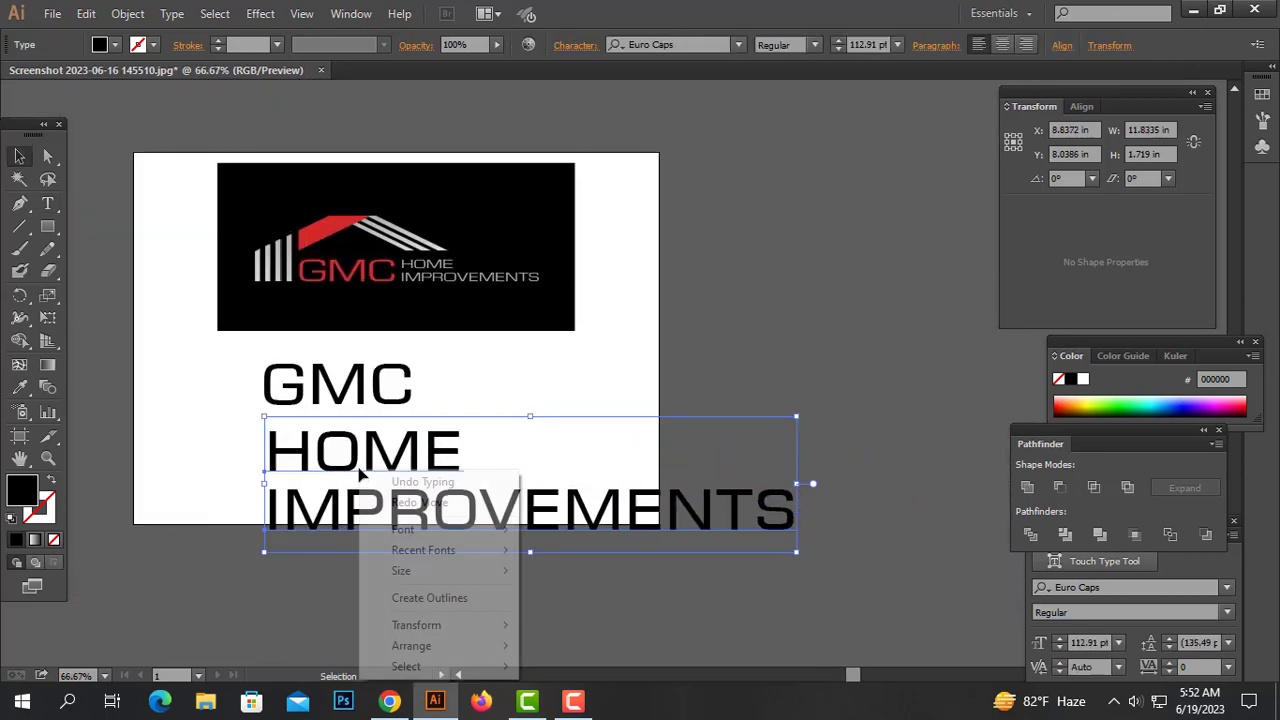
{"action": "left_click", "coordinate": [456, 597]}
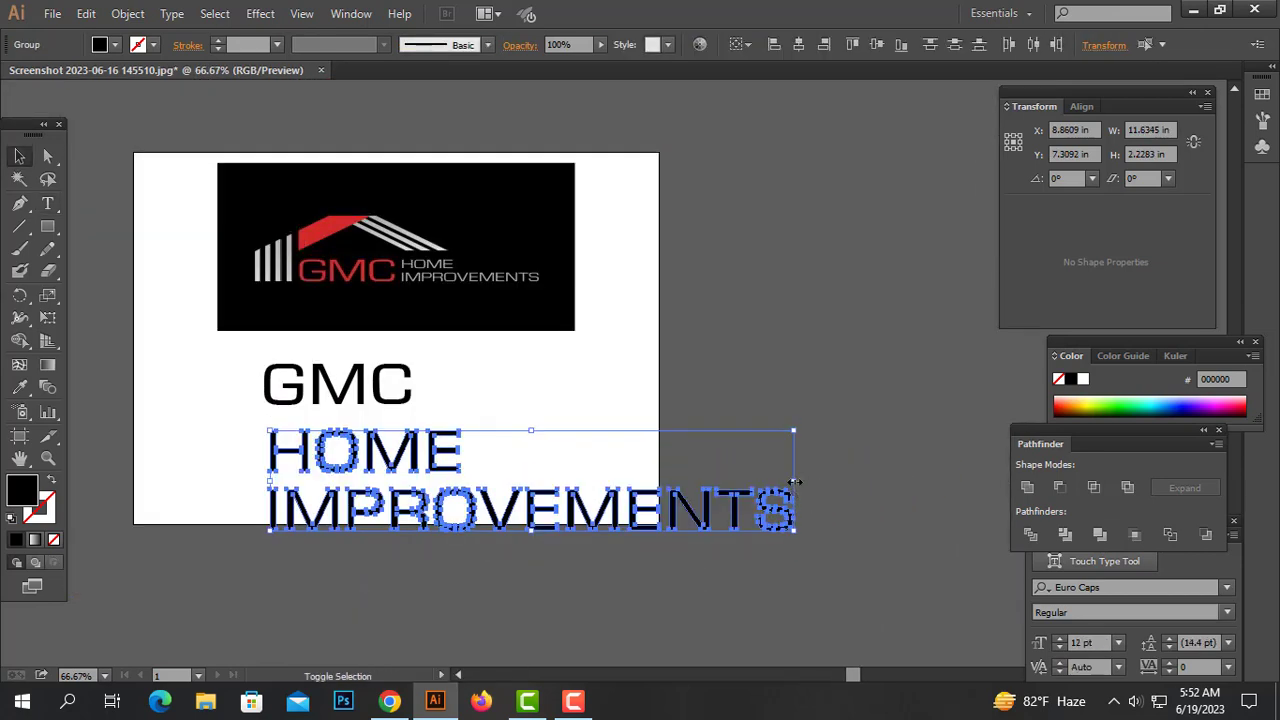
Scale the HOME IMPROVEMENTS outlines down and place them just right of GMC
{"action": "left_click_drag", "start_coordinate": [795, 482], "coordinate": [404, 482]}
{"action": "left_click_drag", "start_coordinate": [325, 486], "coordinate": [471, 388]}
{"action": "key", "text": "ctrl+space"}
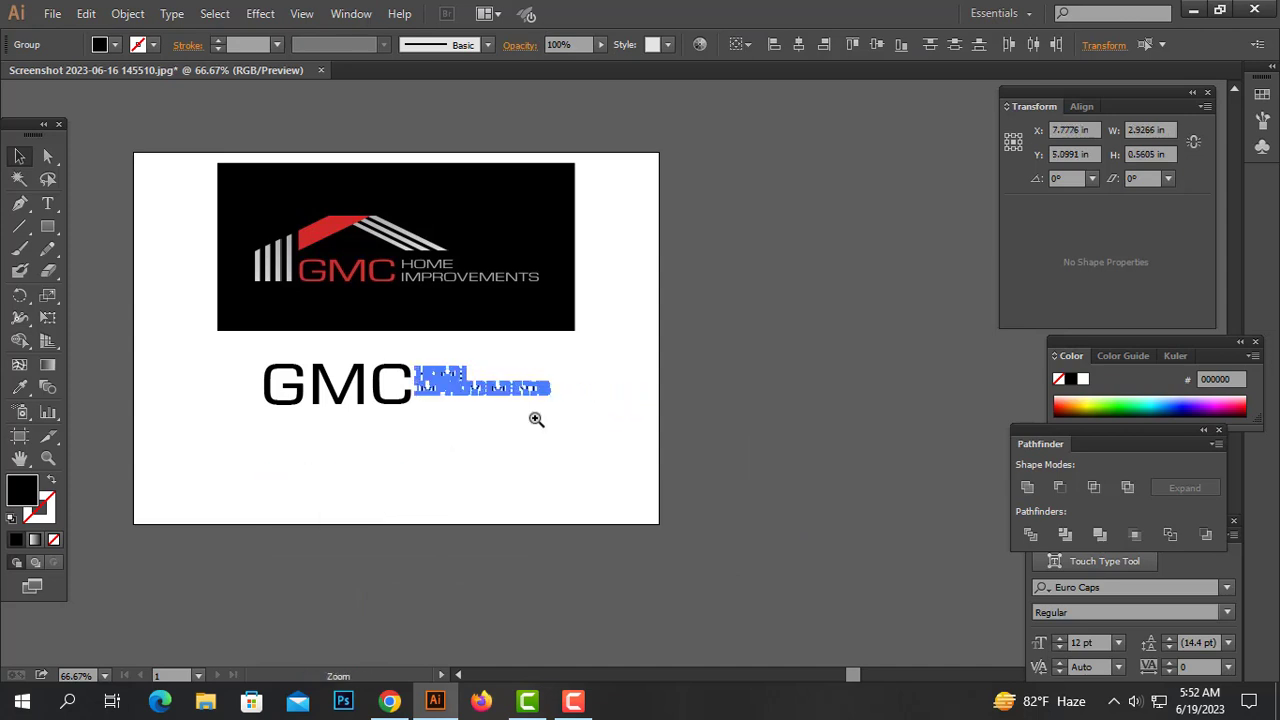
{"action": "left_click", "coordinate": [536, 418], "text": "ctrl"}
{"action": "left_click", "coordinate": [536, 418], "text": "ctrl"}
Convert the GMC text to outlines
{"action": "left_click_drag", "start_coordinate": [568, 400], "coordinate": [661, 597]}
{"action": "left_click_drag", "start_coordinate": [776, 392], "coordinate": [664, 508]}
{"action": "right_click", "coordinate": [501, 446]}
{"action": "left_click", "coordinate": [557, 568]}
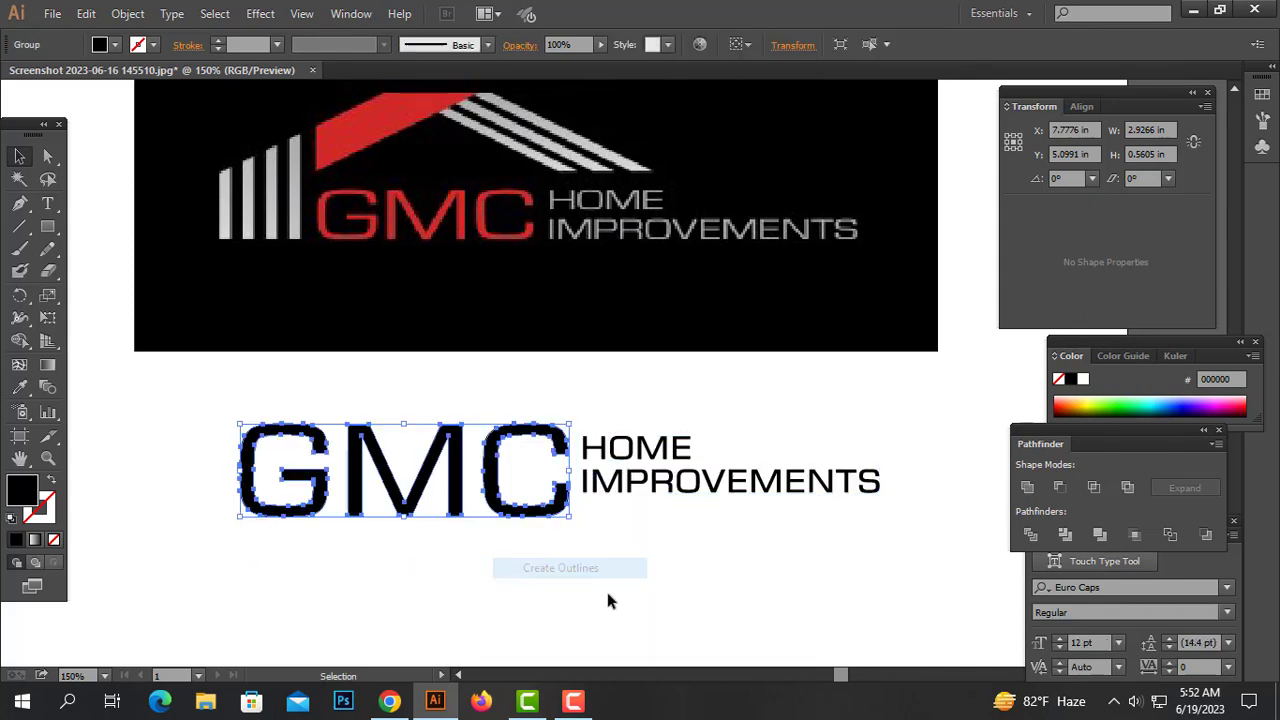
{"action": "left_click_drag", "start_coordinate": [612, 582], "coordinate": [490, 432]}
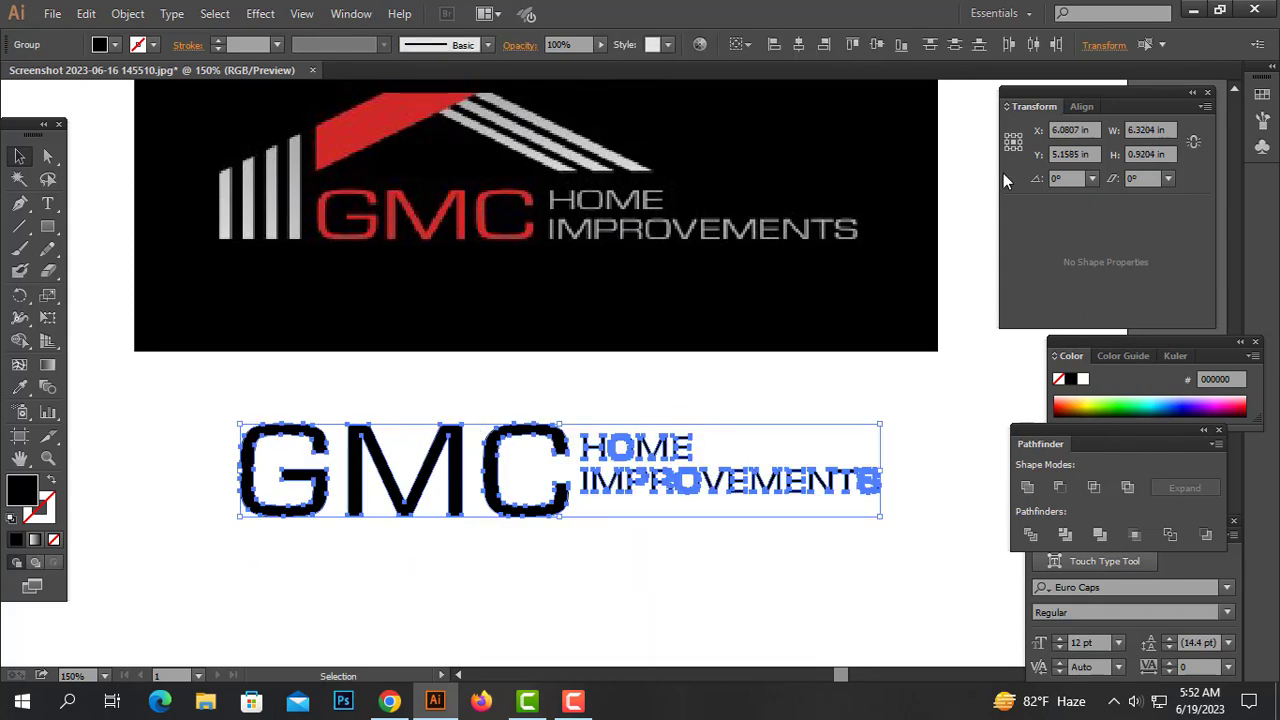
{"action": "left_click", "coordinate": [877, 44]}
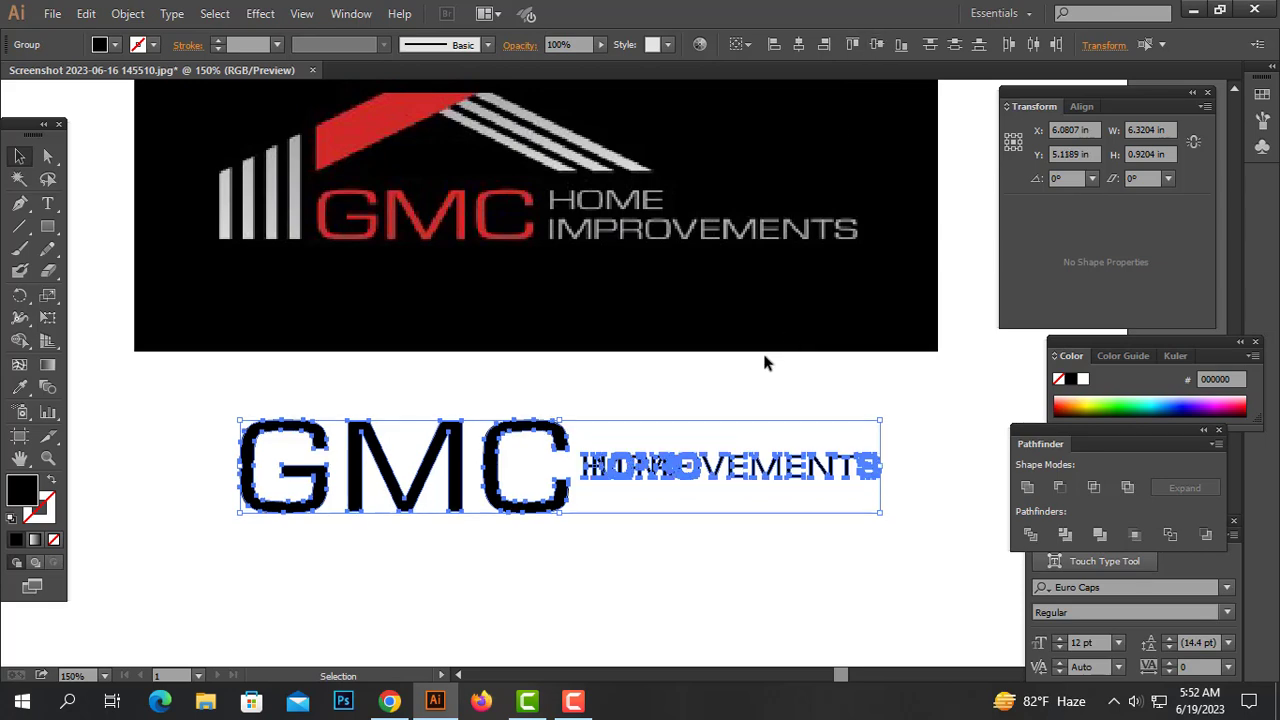
{"action": "left_click", "coordinate": [774, 414], "text": "ctrl"}
{"action": "key", "text": "ctrl+z"}
Nudge the IMPROVEMENTS line slightly lower beneath HOME
{"action": "left_click", "coordinate": [786, 397]}
{"action": "left_click_drag", "start_coordinate": [786, 397], "coordinate": [668, 498]}
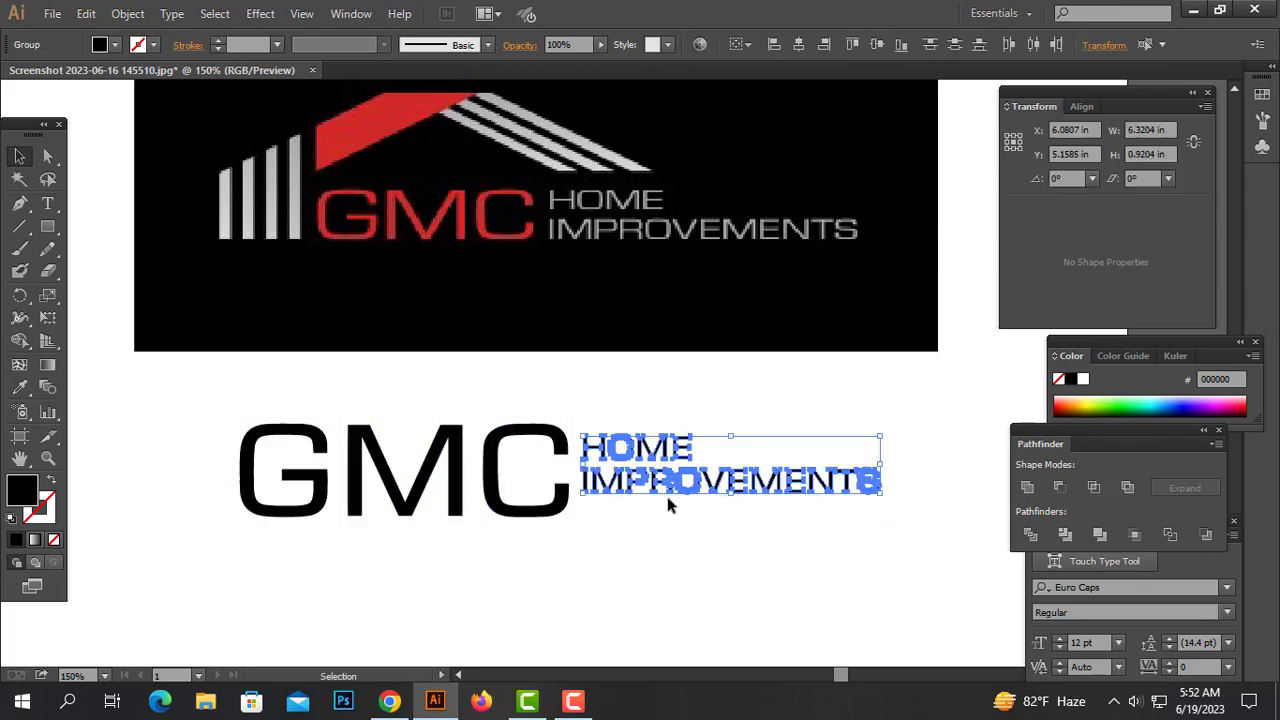
{"action": "left_click", "coordinate": [655, 499]}
{"action": "left_click", "coordinate": [670, 491]}
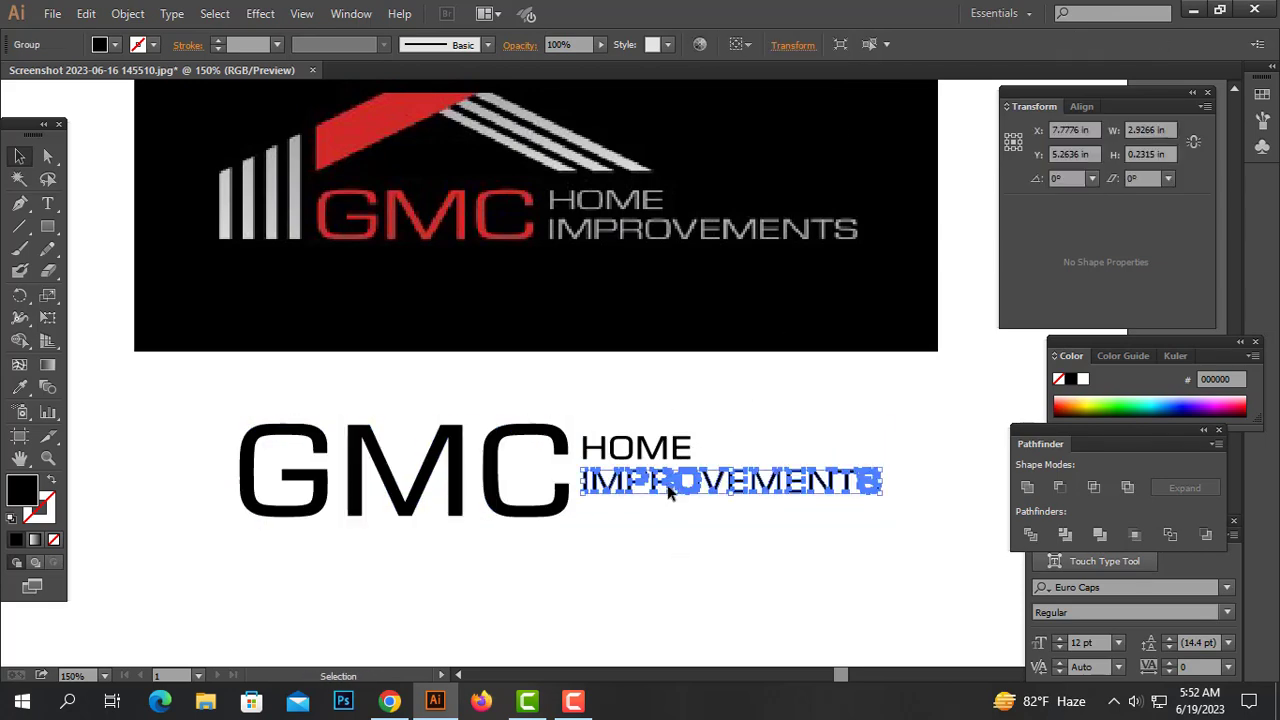
{"action": "left_click_drag", "start_coordinate": [668, 487], "coordinate": [668, 492]}
{"action": "left_click_drag", "start_coordinate": [683, 541], "coordinate": [620, 383]}
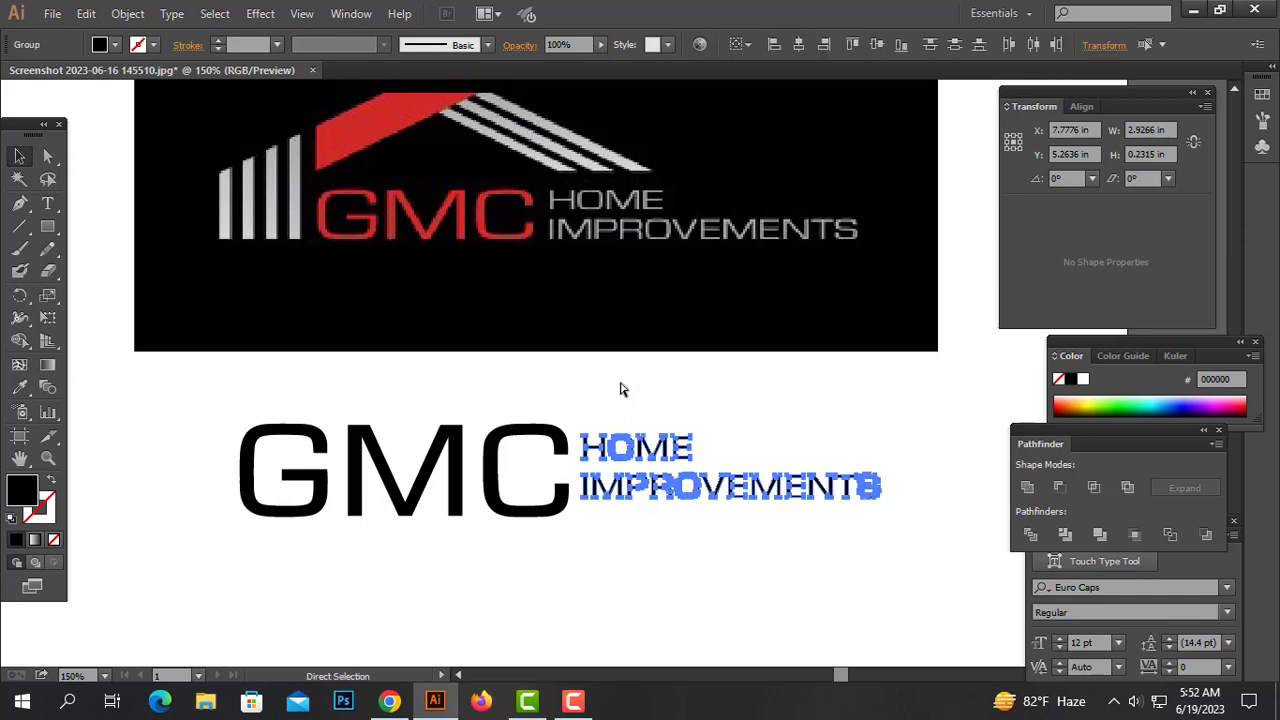
{"action": "key", "text": "ctrl+a"}
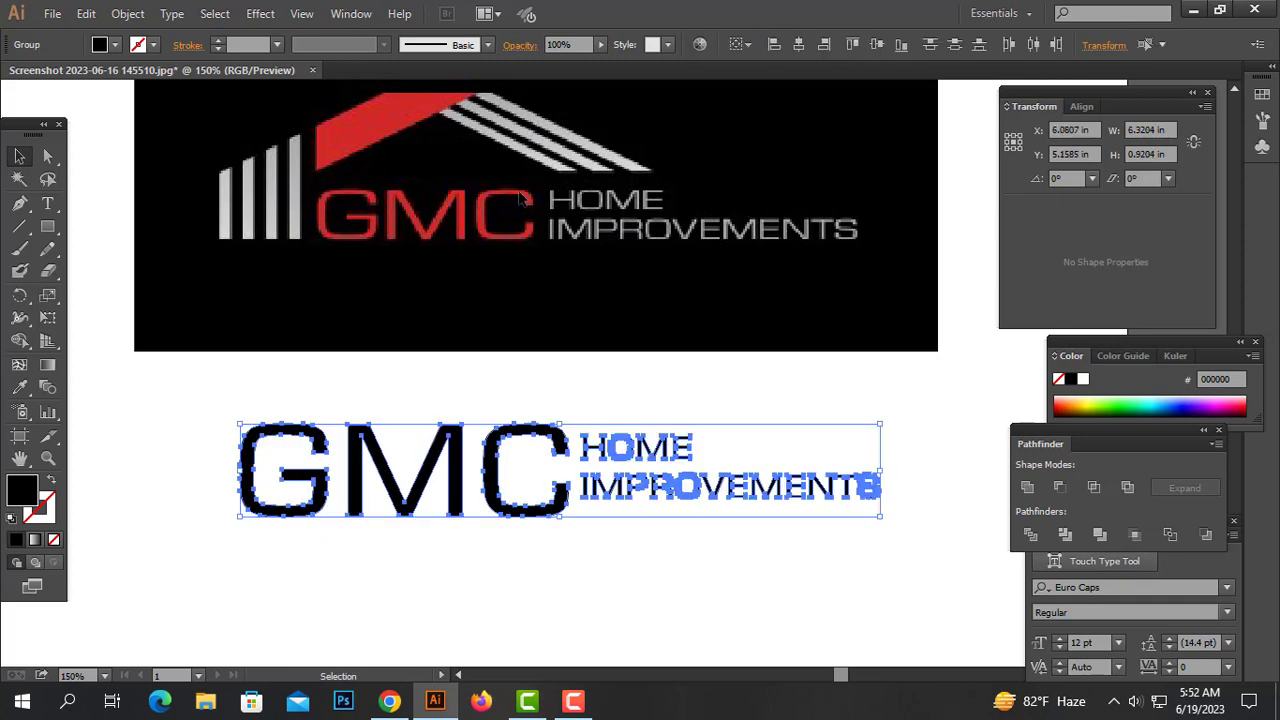
{"action": "left_click", "coordinate": [785, 431]}
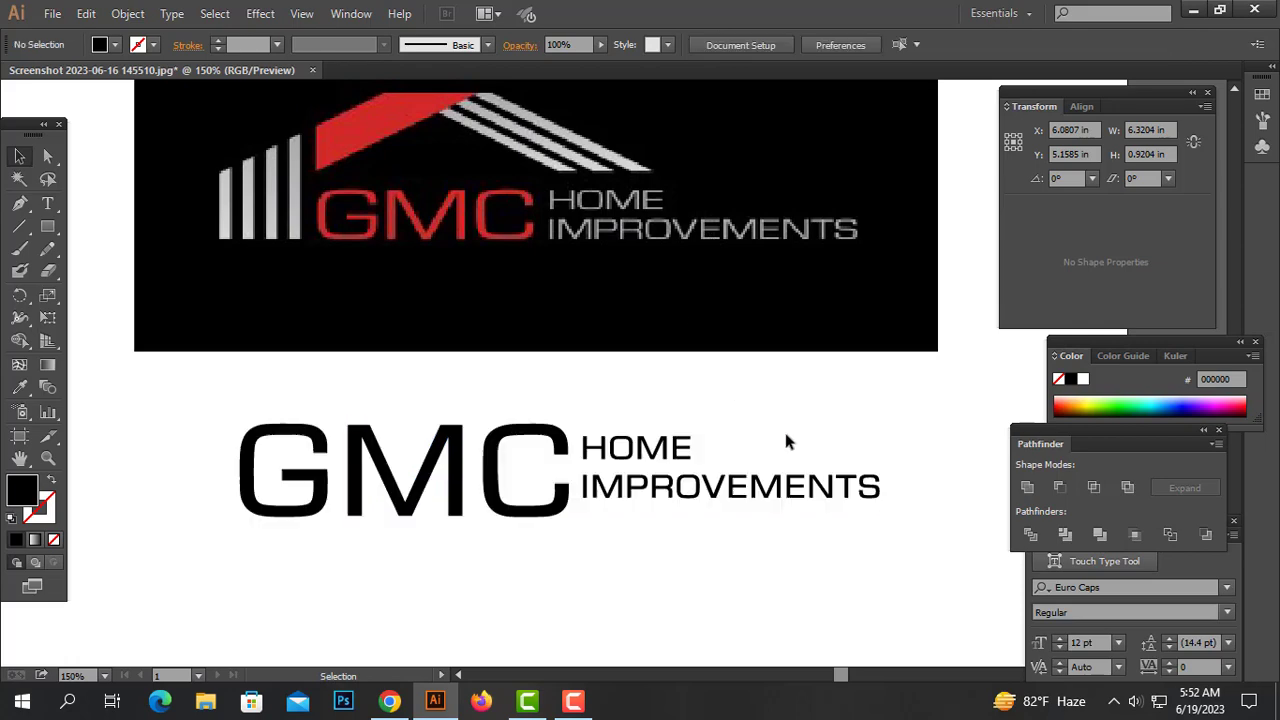
Enlarge the HOME IMPROVEMENTS block so it matches the height of GMC
{"action": "left_click_drag", "start_coordinate": [788, 537], "coordinate": [665, 440]}
{"action": "left_click", "coordinate": [792, 467], "text": "ctrl+alt"}
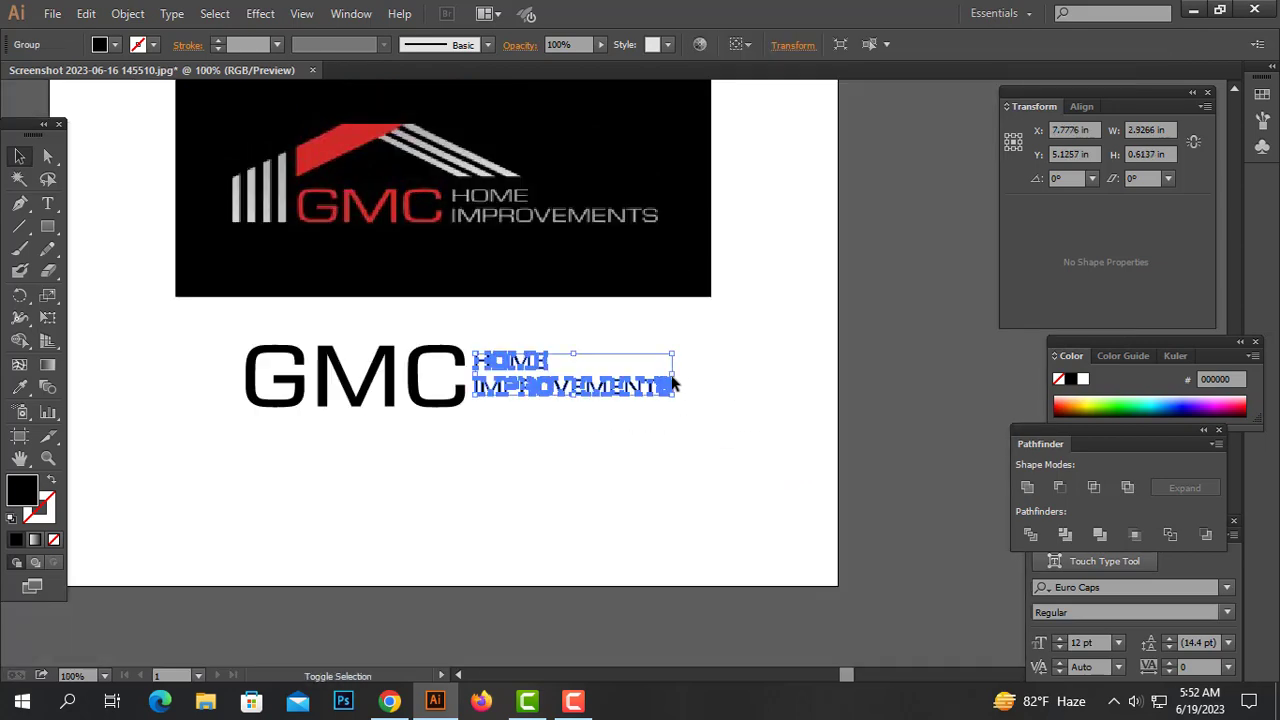
{"action": "left_click_drag", "start_coordinate": [674, 376], "coordinate": [737, 376]}
{"action": "left_click_drag", "start_coordinate": [618, 473], "coordinate": [368, 323]}
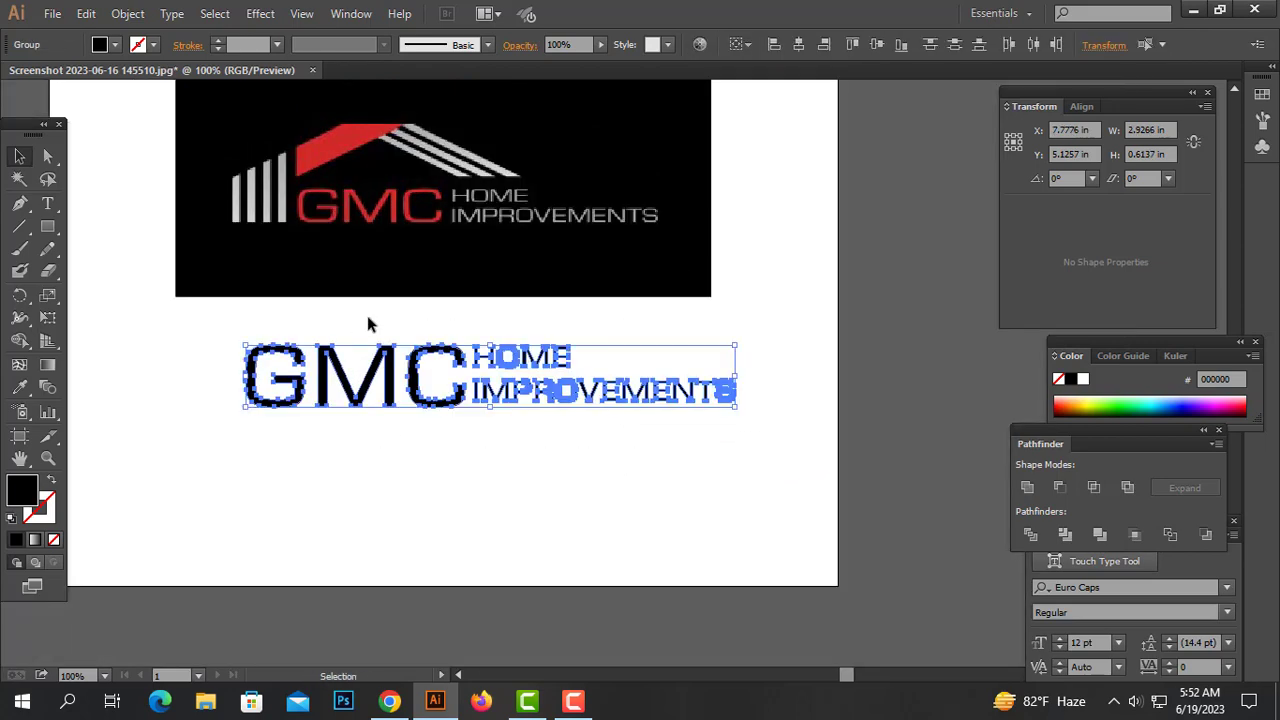
{"action": "left_click", "coordinate": [852, 374]}
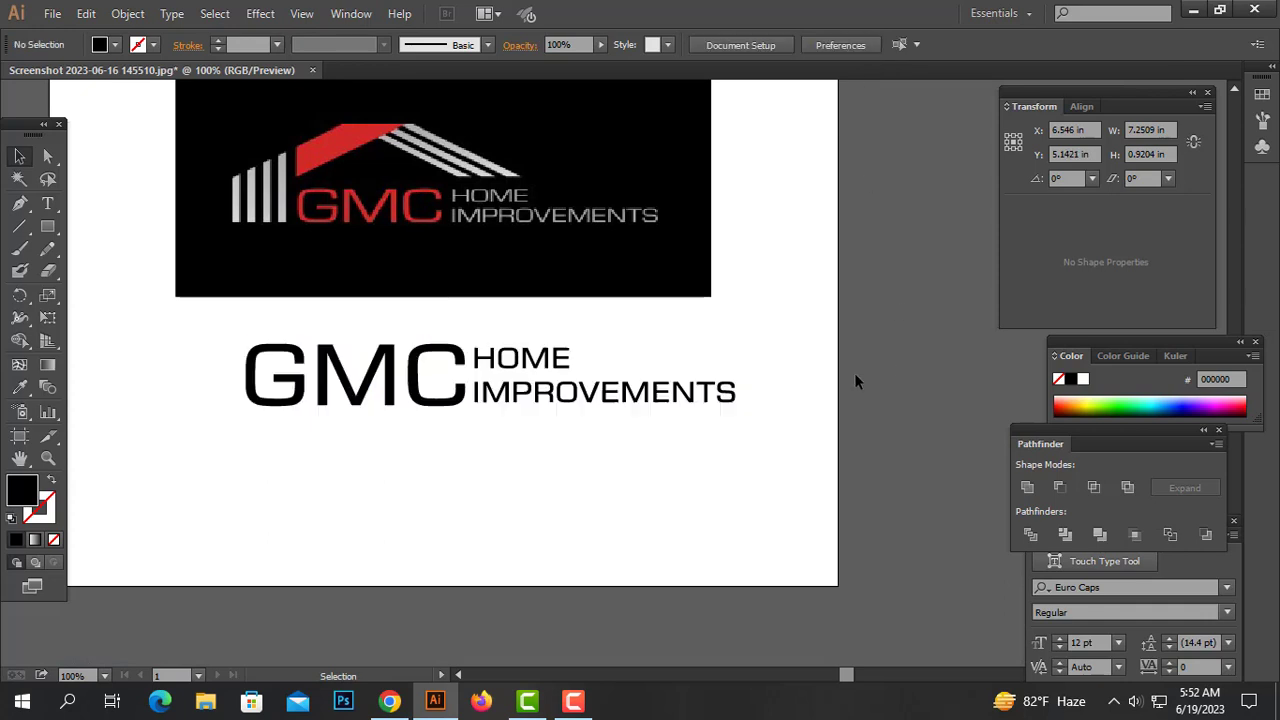
Draw a thin rectangle about 0.09 × 1.71 in over the leftmost white bar of the reference logo
{"action": "left_click_drag", "start_coordinate": [760, 333], "coordinate": [380, 449]}
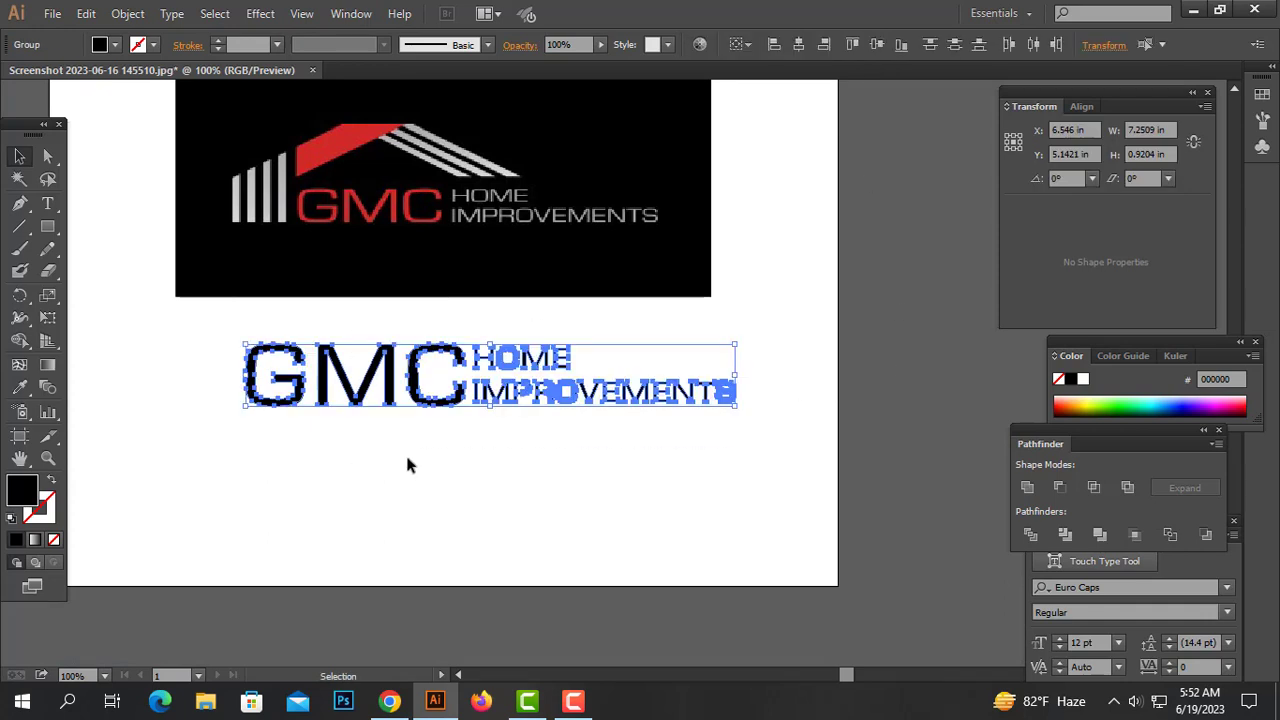
{"action": "left_click", "coordinate": [410, 458]}
{"action": "left_click_drag", "start_coordinate": [443, 367], "coordinate": [625, 500]}
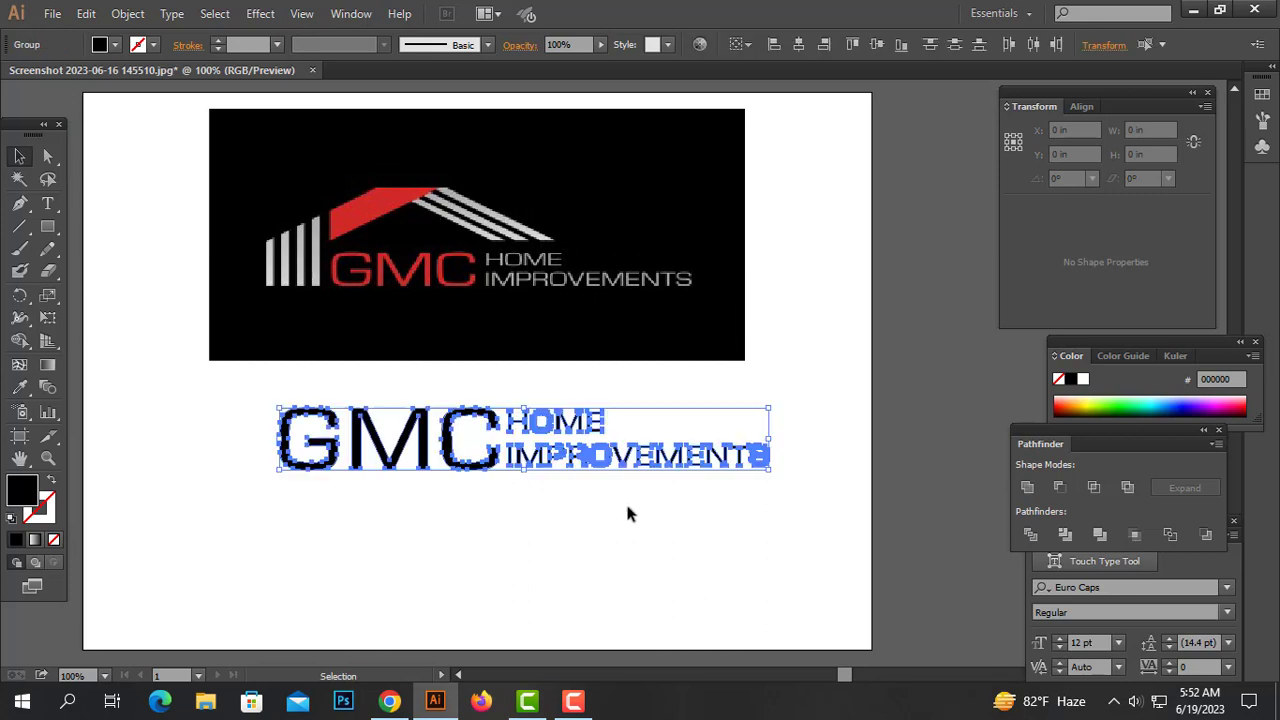
{"action": "left_click", "coordinate": [531, 357], "text": "ctrl"}
{"action": "left_click_drag", "start_coordinate": [474, 306], "coordinate": [520, 333]}
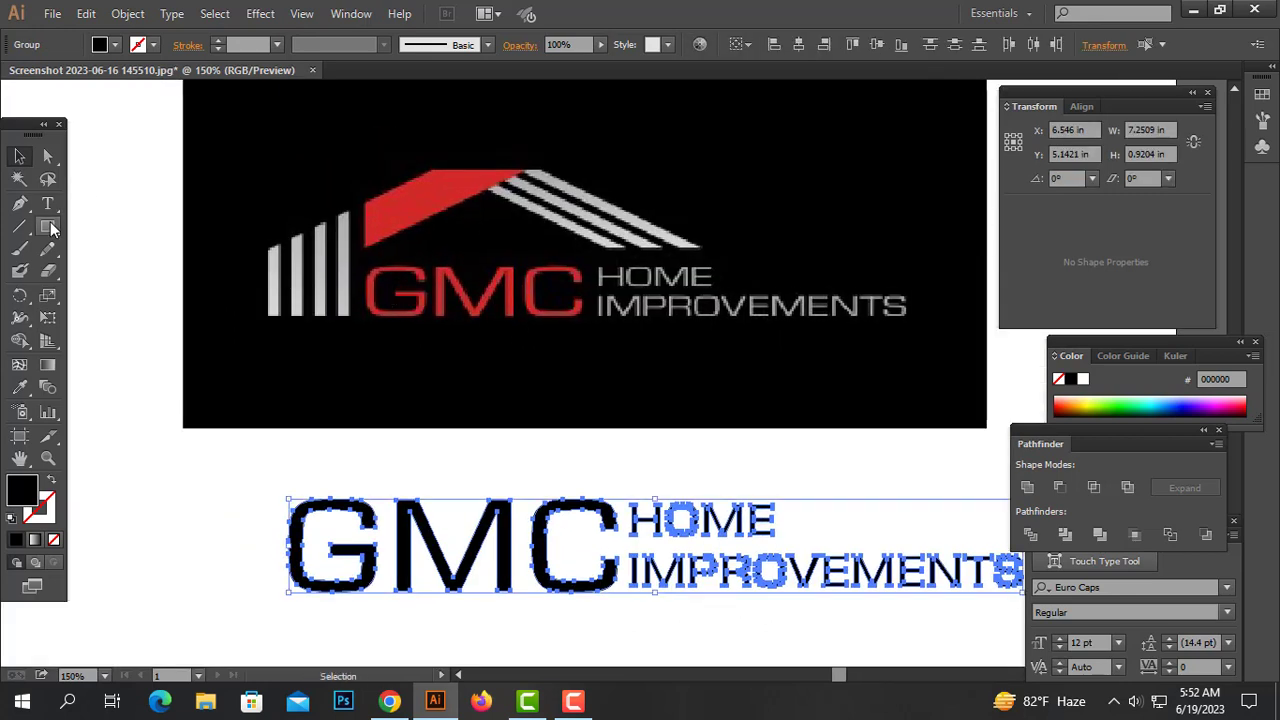
{"action": "left_click_drag", "start_coordinate": [49, 228], "coordinate": [105, 228]}
{"action": "left_click_drag", "start_coordinate": [271, 180], "coordinate": [280, 352]}
{"action": "left_click", "coordinate": [21, 158]}
{"action": "left_click_drag", "start_coordinate": [278, 308], "coordinate": [273, 308]}
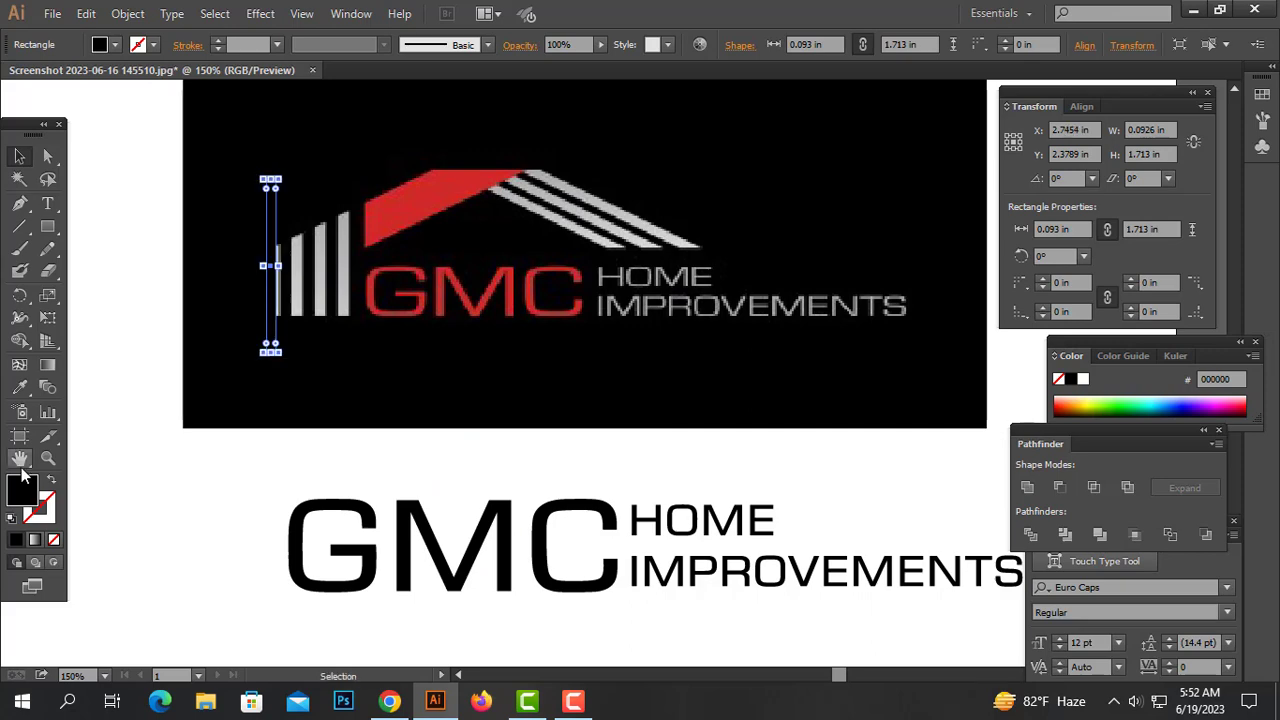
Fill the rectangle with yellow ffe000
{"action": "double_click", "coordinate": [23, 486]}
{"action": "left_click", "coordinate": [583, 268]}
{"action": "left_click", "coordinate": [659, 420]}
{"action": "left_click", "coordinate": [626, 217]}
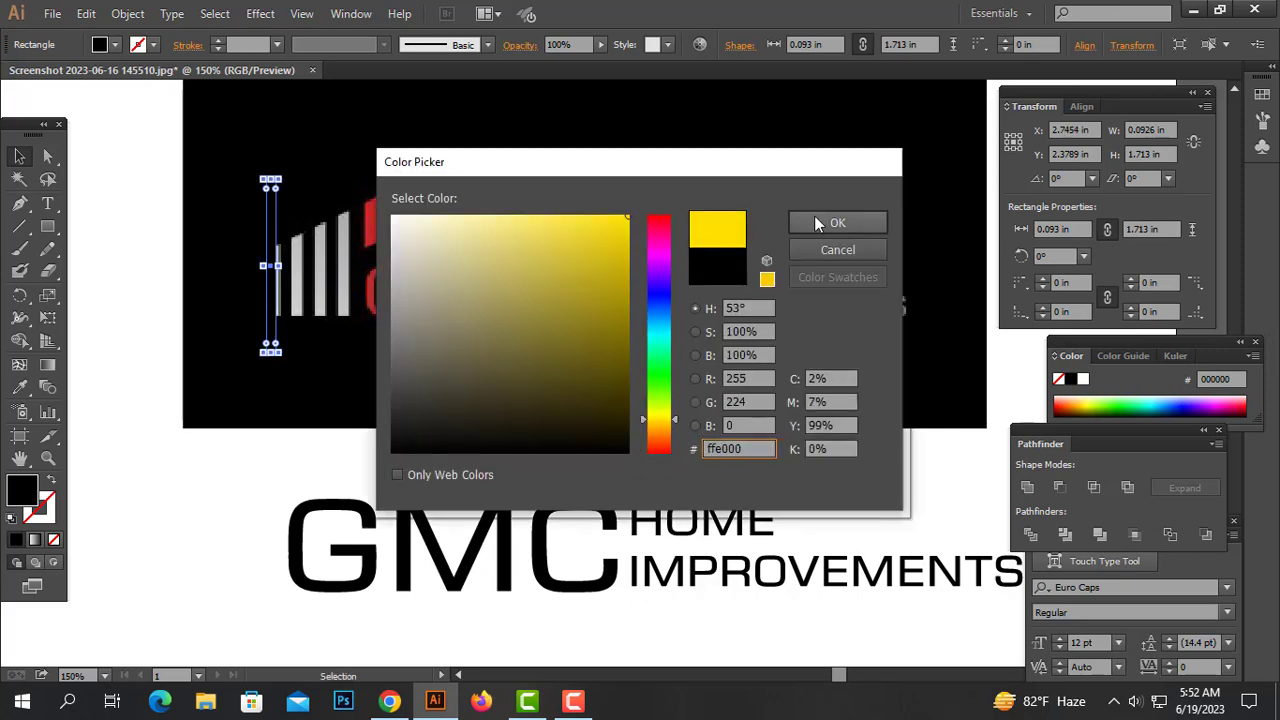
{"action": "left_click", "coordinate": [837, 222]}
{"action": "left_click", "coordinate": [465, 412]}
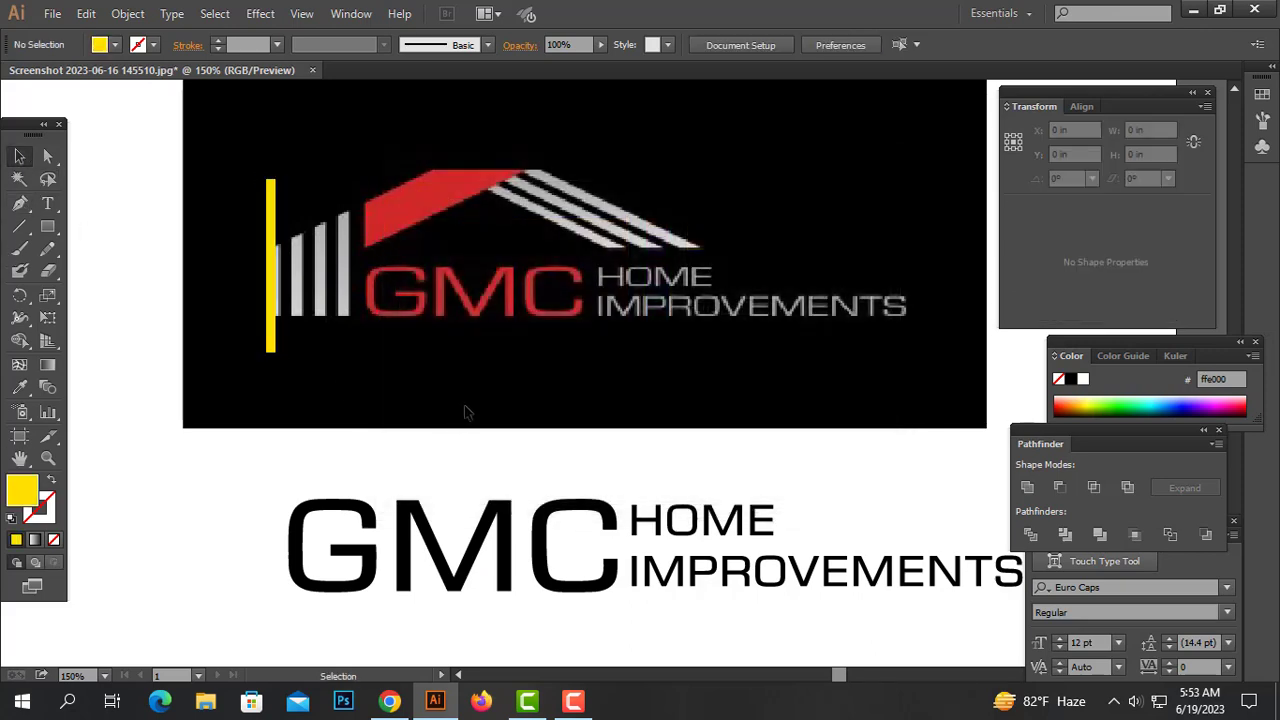
Duplicate the yellow bar into four bars covering the white bars of the reference logo
{"action": "left_click", "coordinate": [375, 330]}
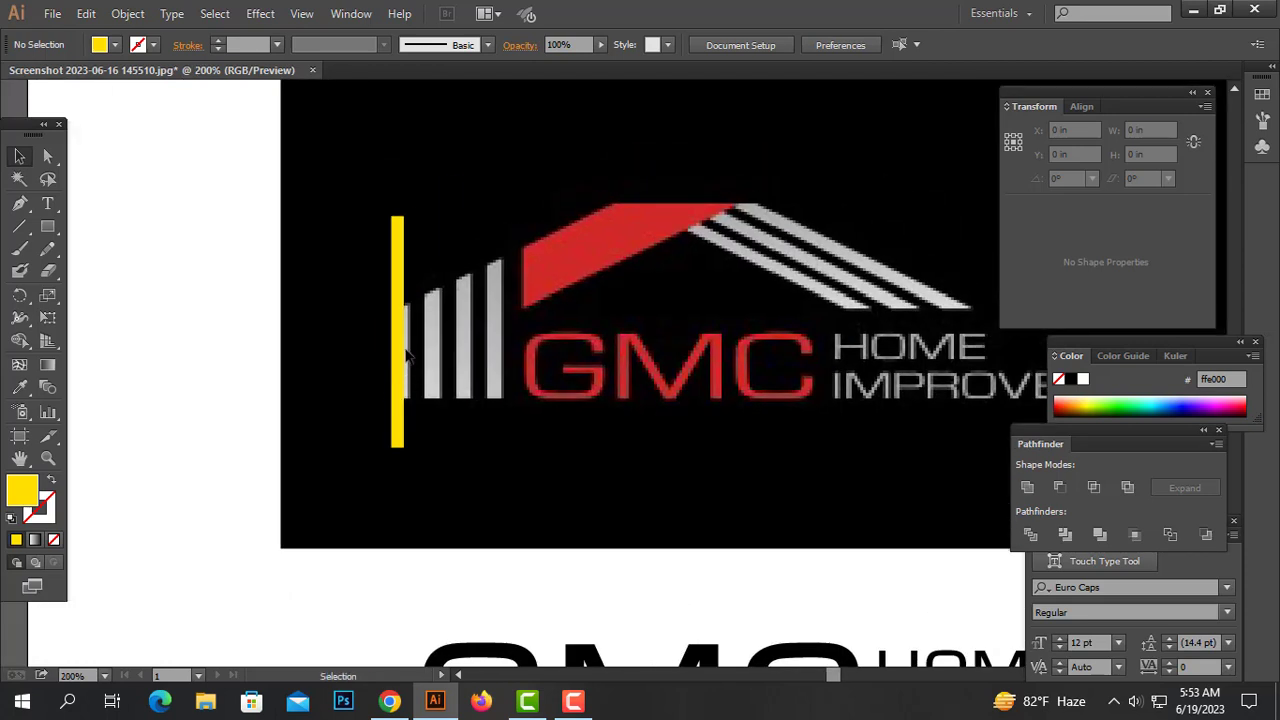
{"action": "left_click", "coordinate": [404, 358]}
{"action": "left_click_drag", "start_coordinate": [403, 332], "coordinate": [436, 369]}
{"action": "left_click", "coordinate": [387, 366]}
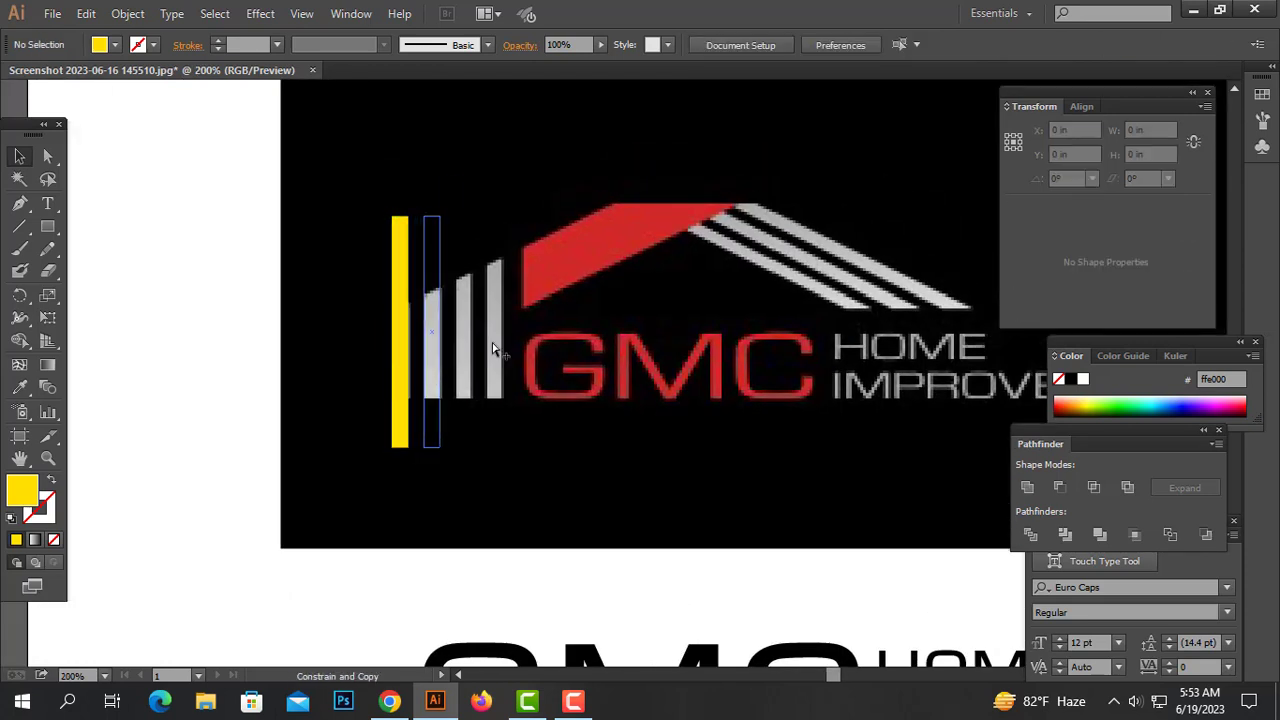
{"action": "left_click_drag", "start_coordinate": [510, 287], "coordinate": [360, 346]}
{"action": "left_click_drag", "start_coordinate": [436, 333], "coordinate": [497, 345]}
{"action": "left_click_drag", "start_coordinate": [605, 282], "coordinate": [307, 381]}
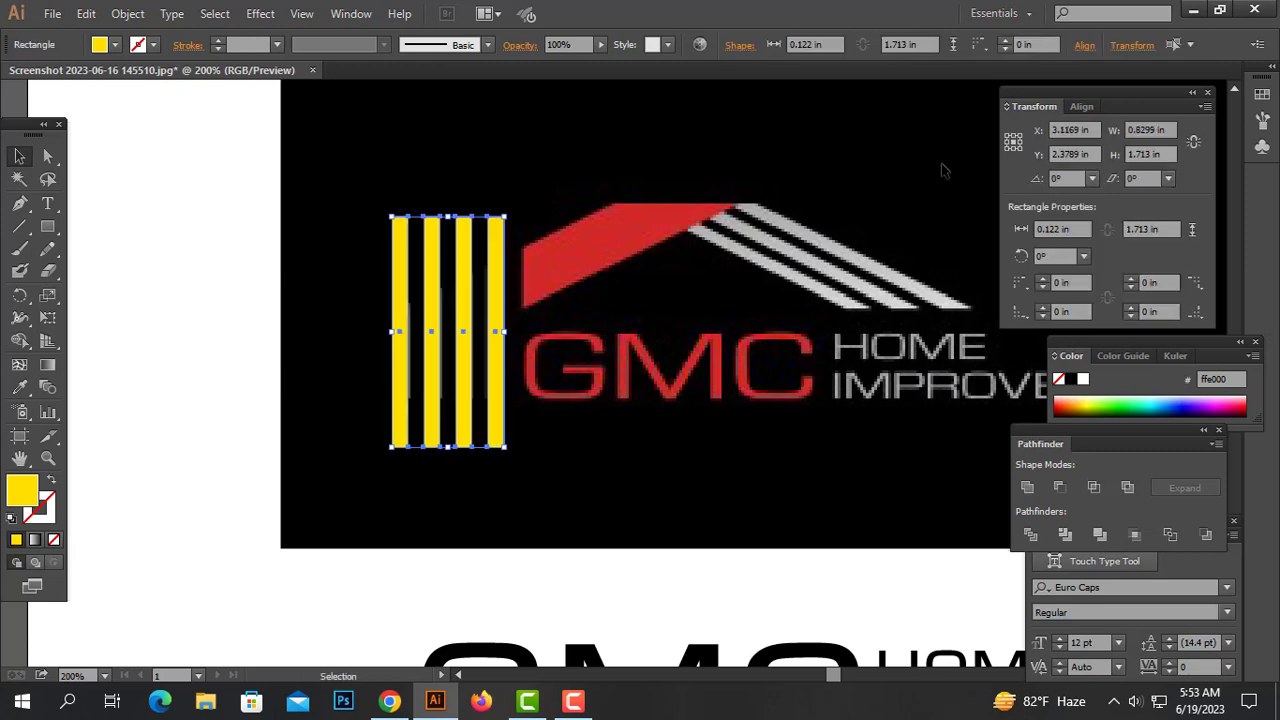
Distribute the four yellow bars evenly with horizontal distribution
{"action": "left_click", "coordinate": [1085, 46]}
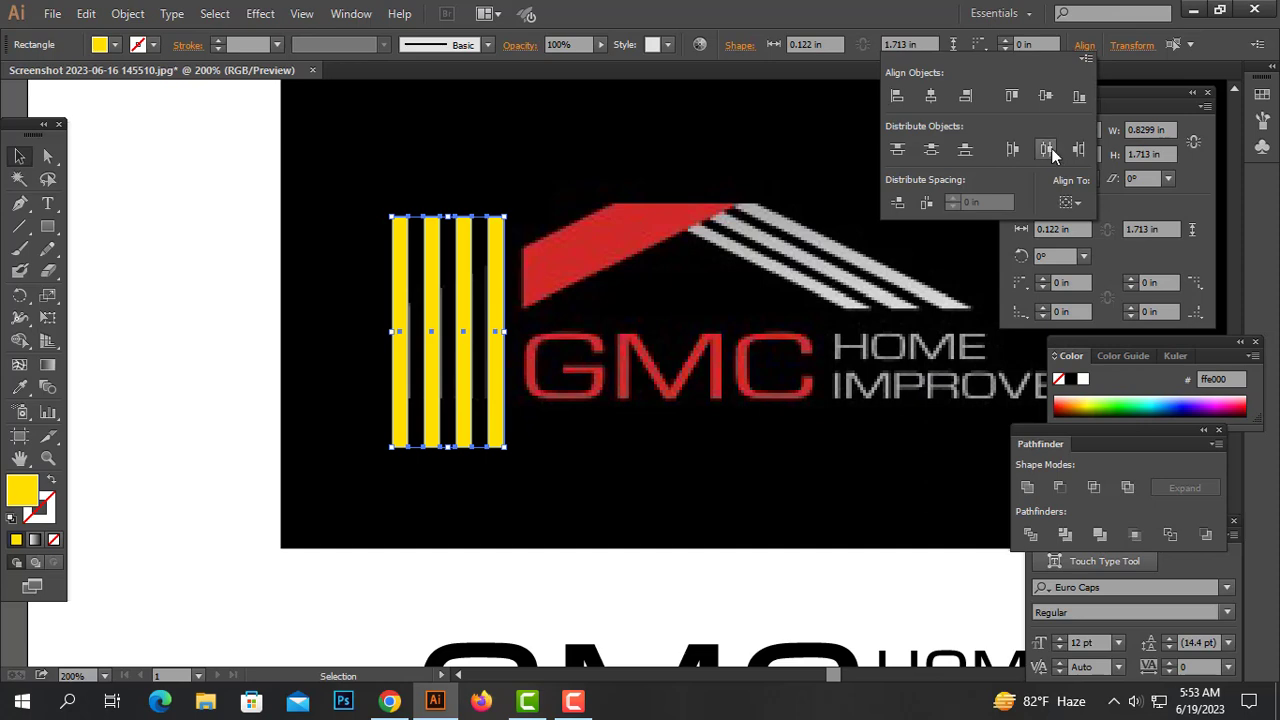
{"action": "left_click", "coordinate": [436, 338]}
{"action": "left_click", "coordinate": [317, 391]}
{"action": "left_click", "coordinate": [433, 365]}
{"action": "key", "text": "ctrl+z"}
{"action": "key", "text": "ctrl+z"}
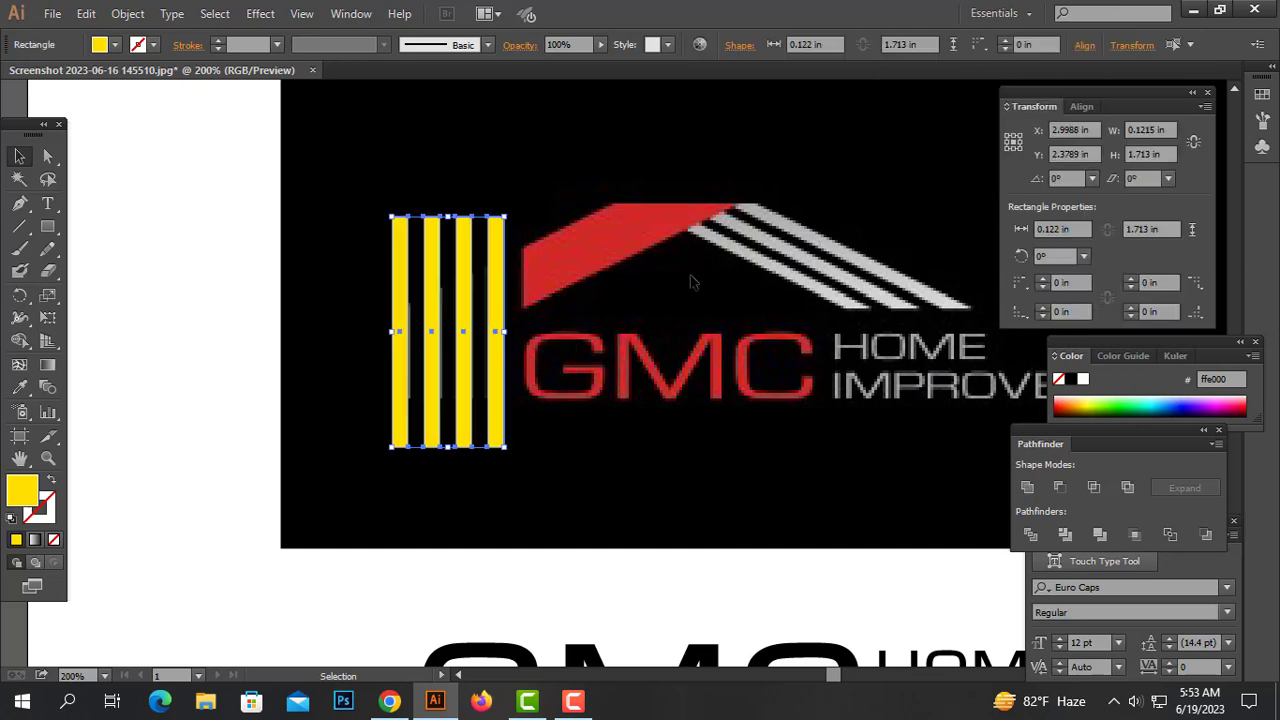
{"action": "left_click", "coordinate": [1082, 106]}
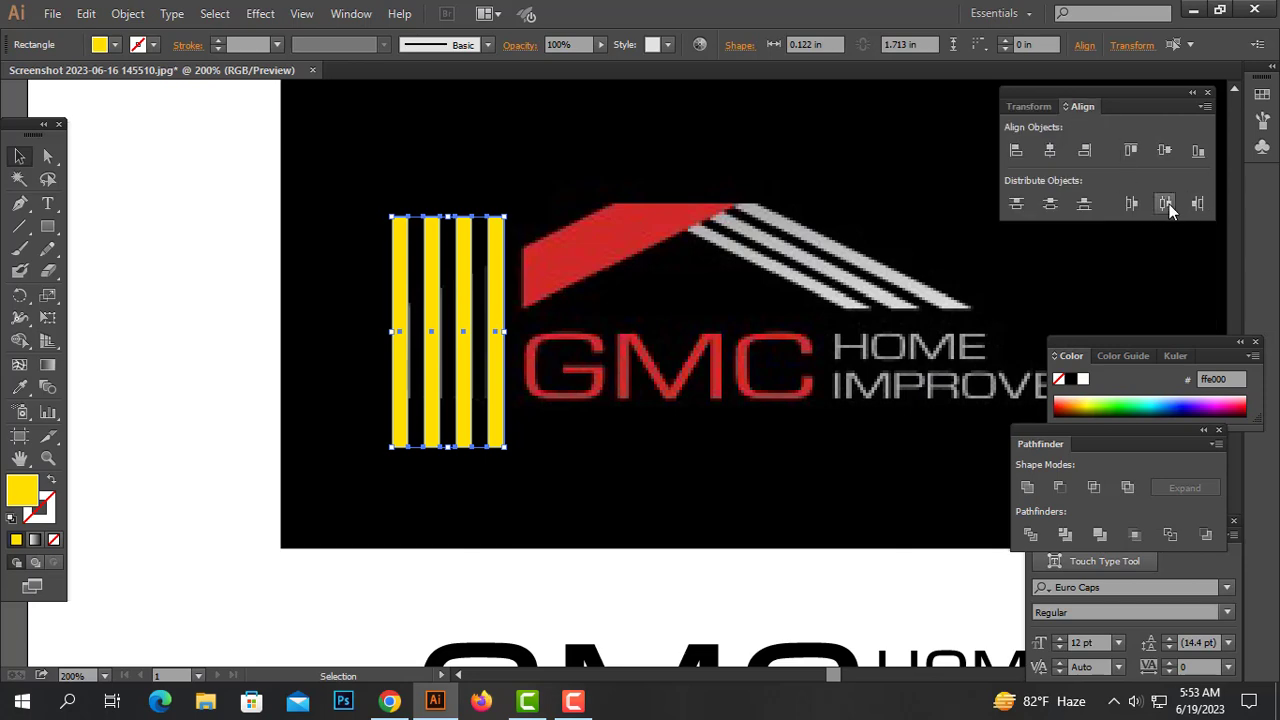
{"action": "left_click", "coordinate": [750, 294]}
{"action": "left_click_drag", "start_coordinate": [623, 322], "coordinate": [527, 344]}
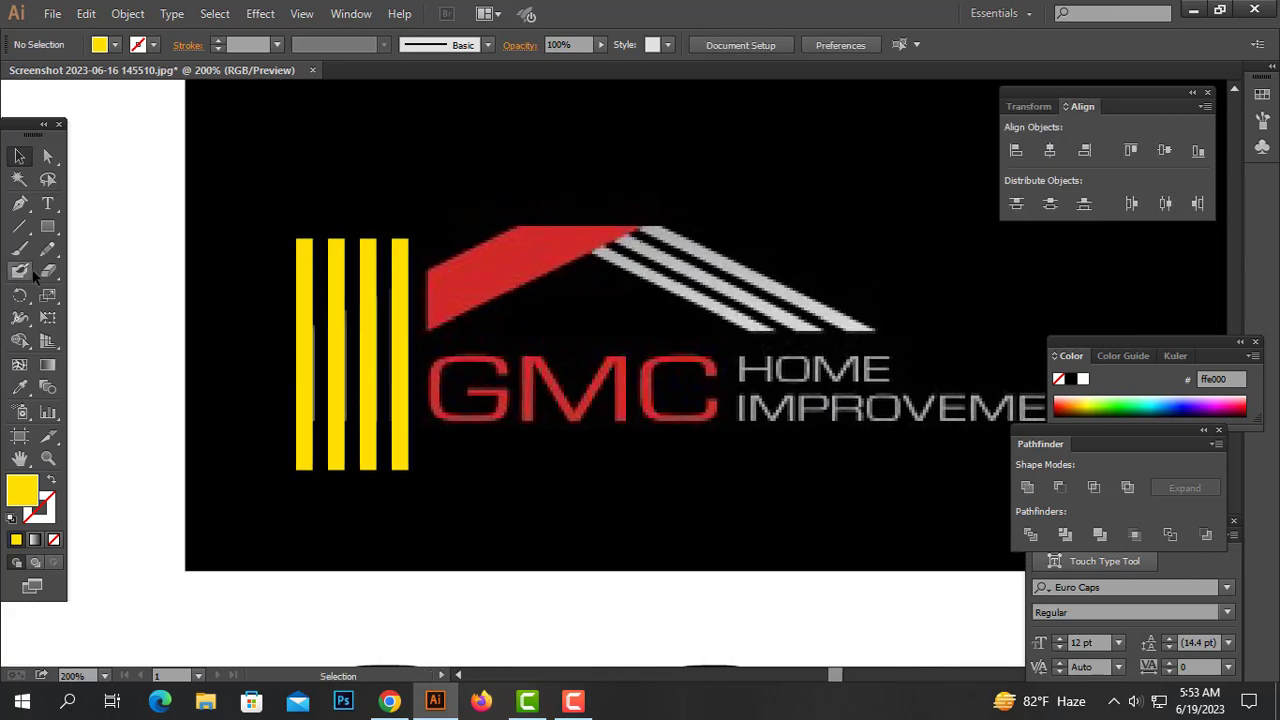
Draw a horizontal yellow rectangle about 3.14 × 0.38 in across the bars
{"action": "left_click", "coordinate": [51, 229]}
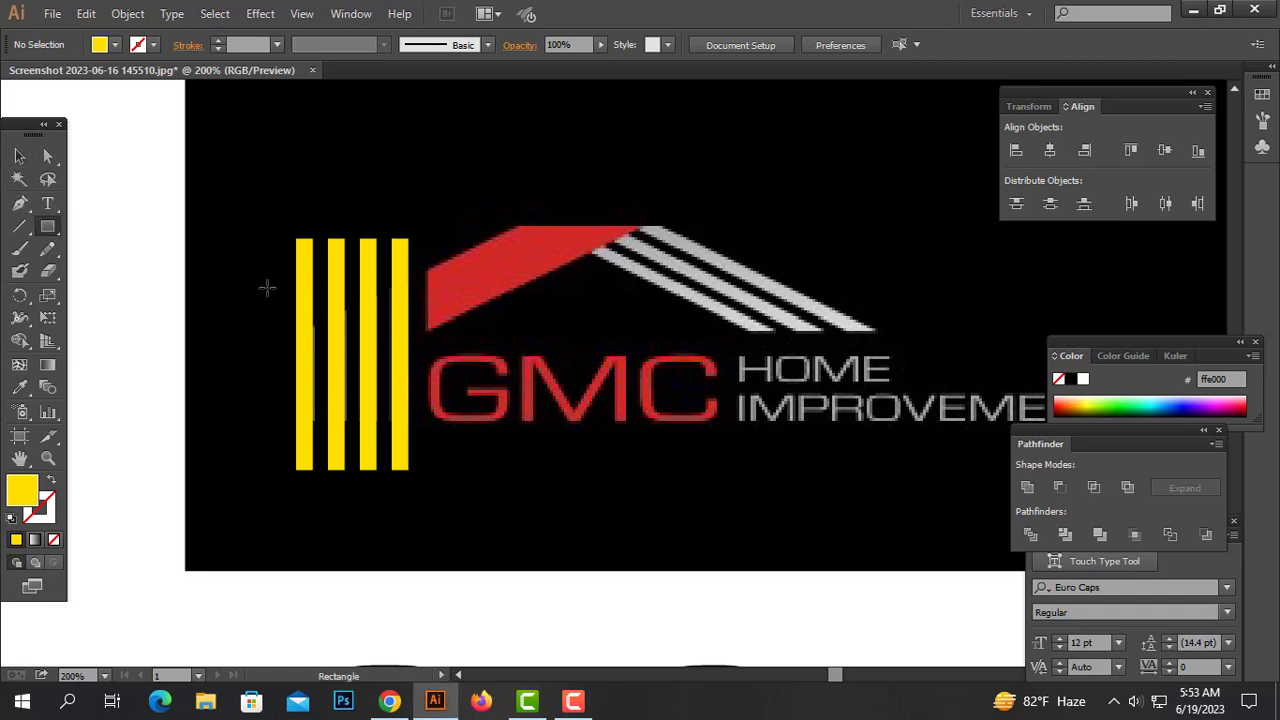
{"action": "left_click_drag", "start_coordinate": [266, 289], "coordinate": [690, 340]}
{"action": "left_click", "coordinate": [21, 157]}
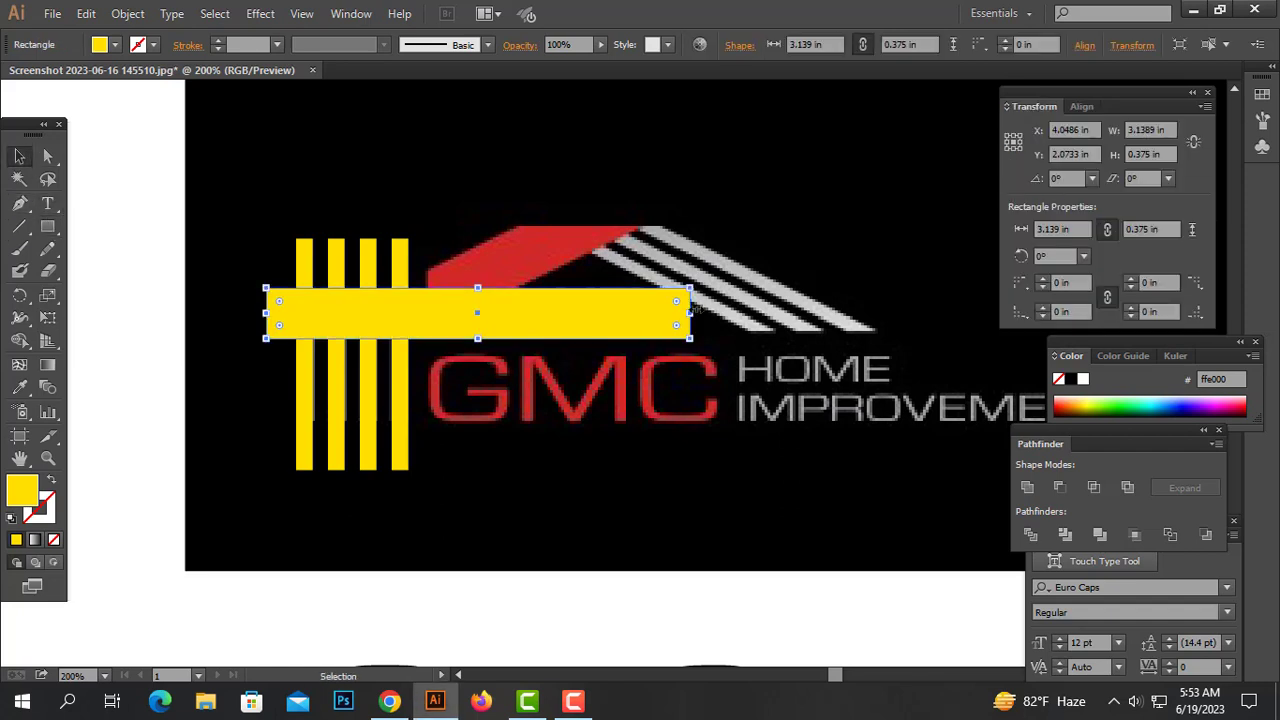
Rotate the long yellow rectangle to follow the roof's slope
{"action": "left_click_drag", "start_coordinate": [697, 288], "coordinate": [545, 268]}
{"action": "left_click_drag", "start_coordinate": [470, 309], "coordinate": [473, 316]}
{"action": "left_click", "coordinate": [581, 381]}
{"action": "left_click_drag", "start_coordinate": [675, 261], "coordinate": [563, 267]}
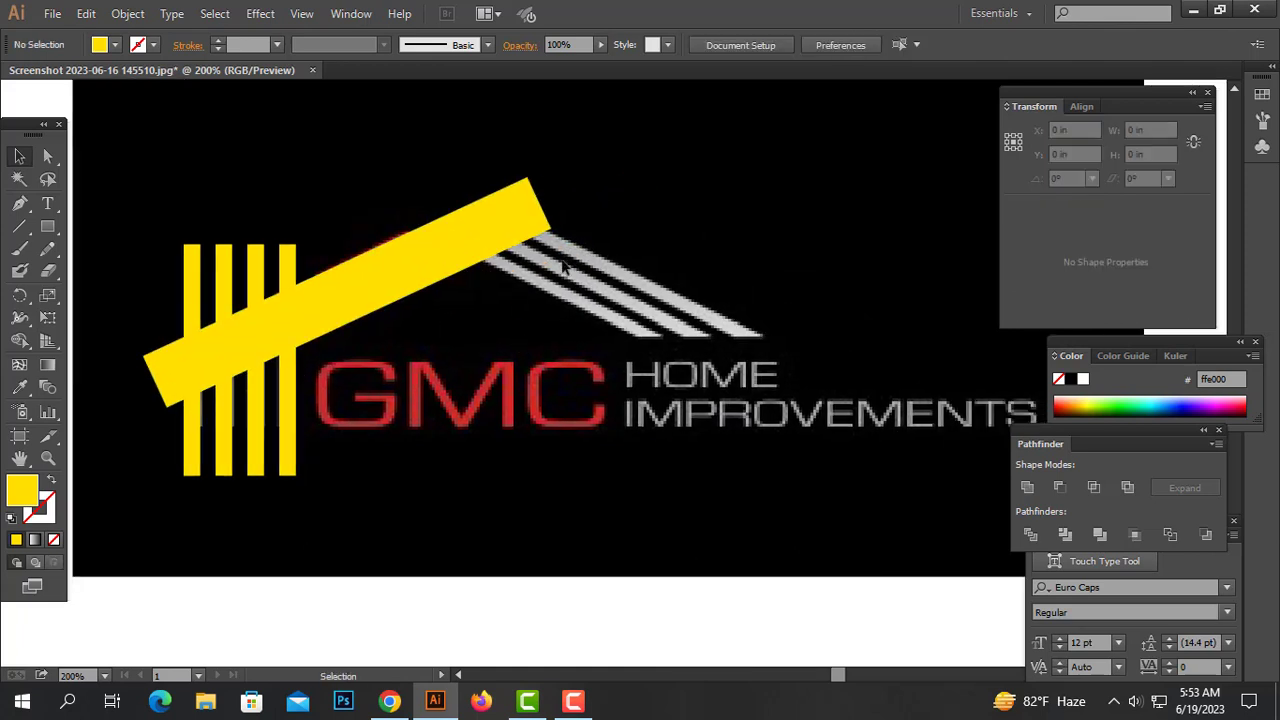
Draw a thin horizontal yellow rectangle about 3.02 × 0.1 in near the roof's right slope
{"action": "left_click_drag", "start_coordinate": [47, 226], "coordinate": [112, 223]}
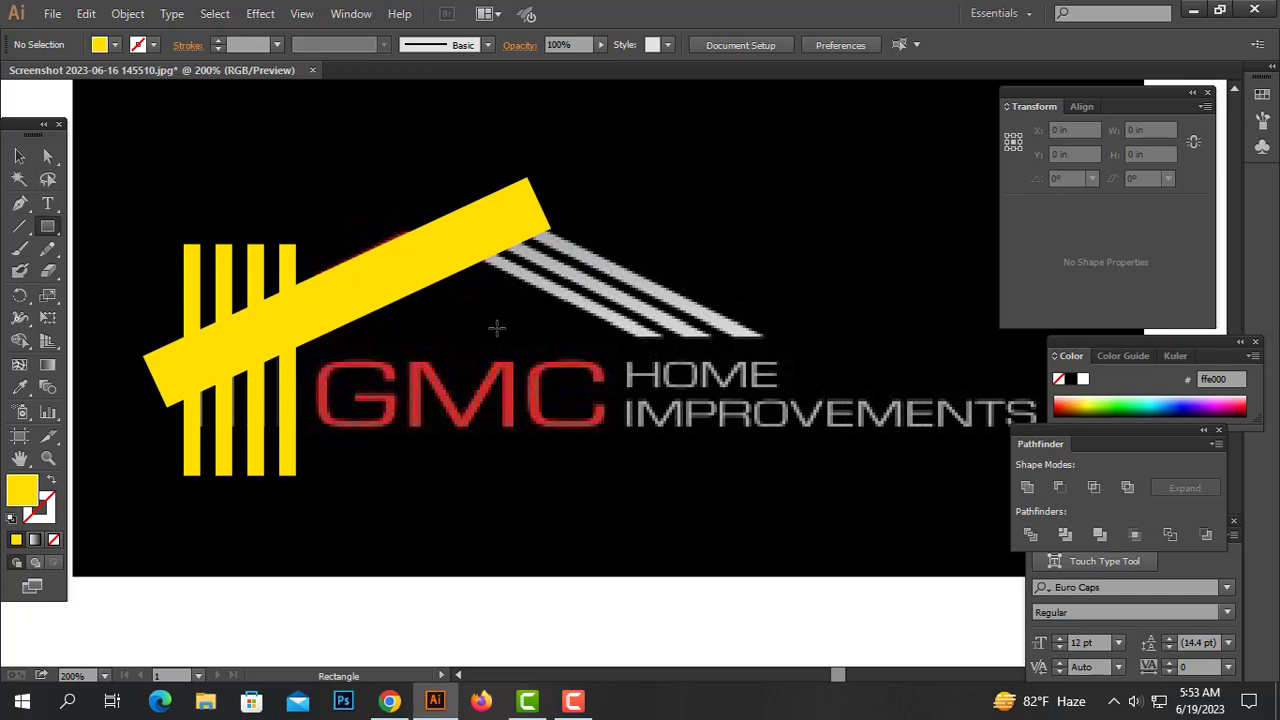
{"action": "left_click_drag", "start_coordinate": [440, 319], "coordinate": [847, 328]}
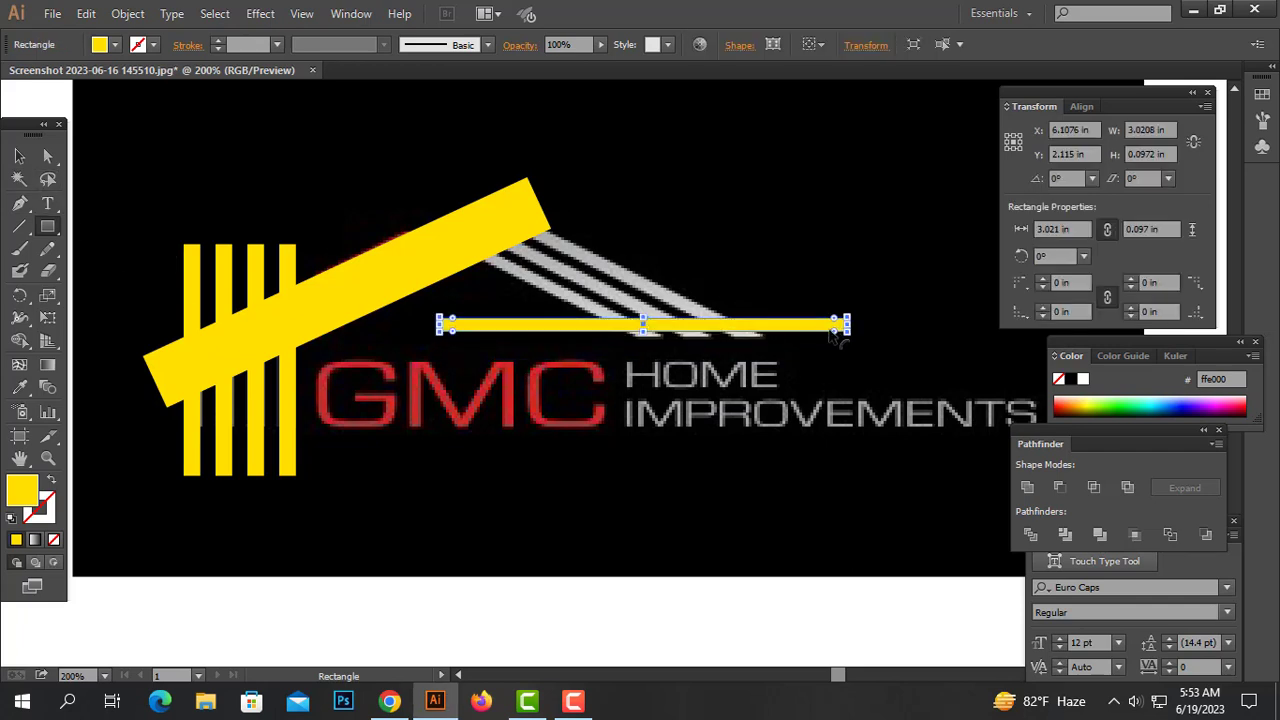
{"action": "left_click", "coordinate": [19, 156]}
Rotate the thin rectangle to 334.3° along the right roof slope and duplicate it into three parallel bars
{"action": "left_click_drag", "start_coordinate": [768, 325], "coordinate": [769, 254]}
{"action": "left_click_drag", "start_coordinate": [855, 247], "coordinate": [841, 335]}
{"action": "left_click_drag", "start_coordinate": [717, 294], "coordinate": [697, 313]}
{"action": "left_click", "coordinate": [891, 254]}
{"action": "left_click_drag", "start_coordinate": [626, 280], "coordinate": [607, 298]}
{"action": "left_click_drag", "start_coordinate": [620, 299], "coordinate": [597, 310]}
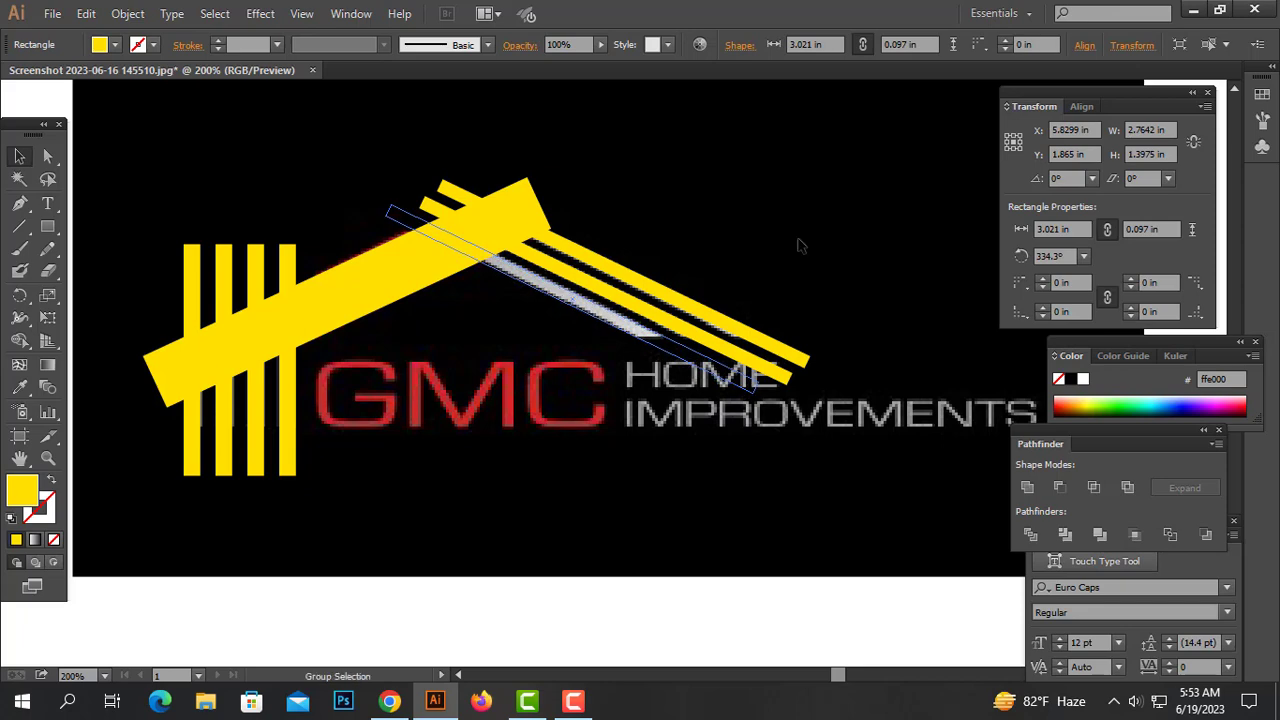
Distribute the three thin sloped bars evenly using the Align distribution options
{"action": "left_click_drag", "start_coordinate": [790, 255], "coordinate": [663, 353]}
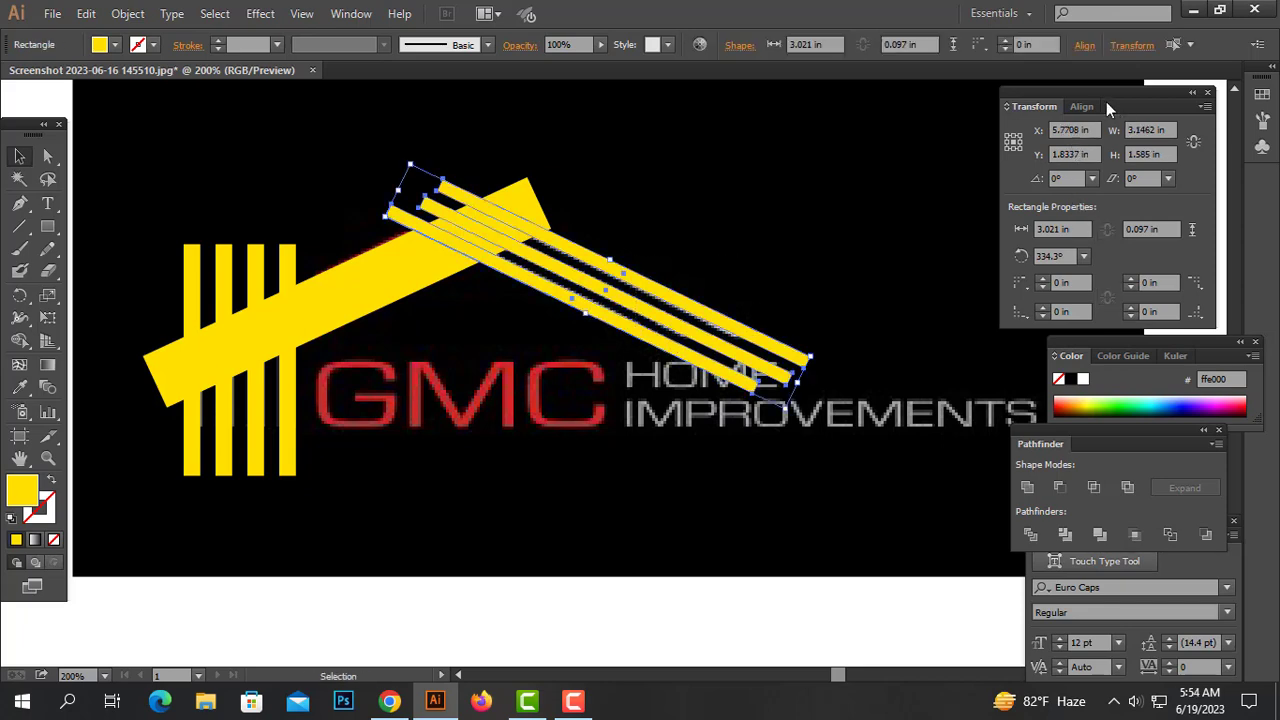
{"action": "left_click", "coordinate": [1084, 106]}
{"action": "left_click", "coordinate": [1164, 204]}
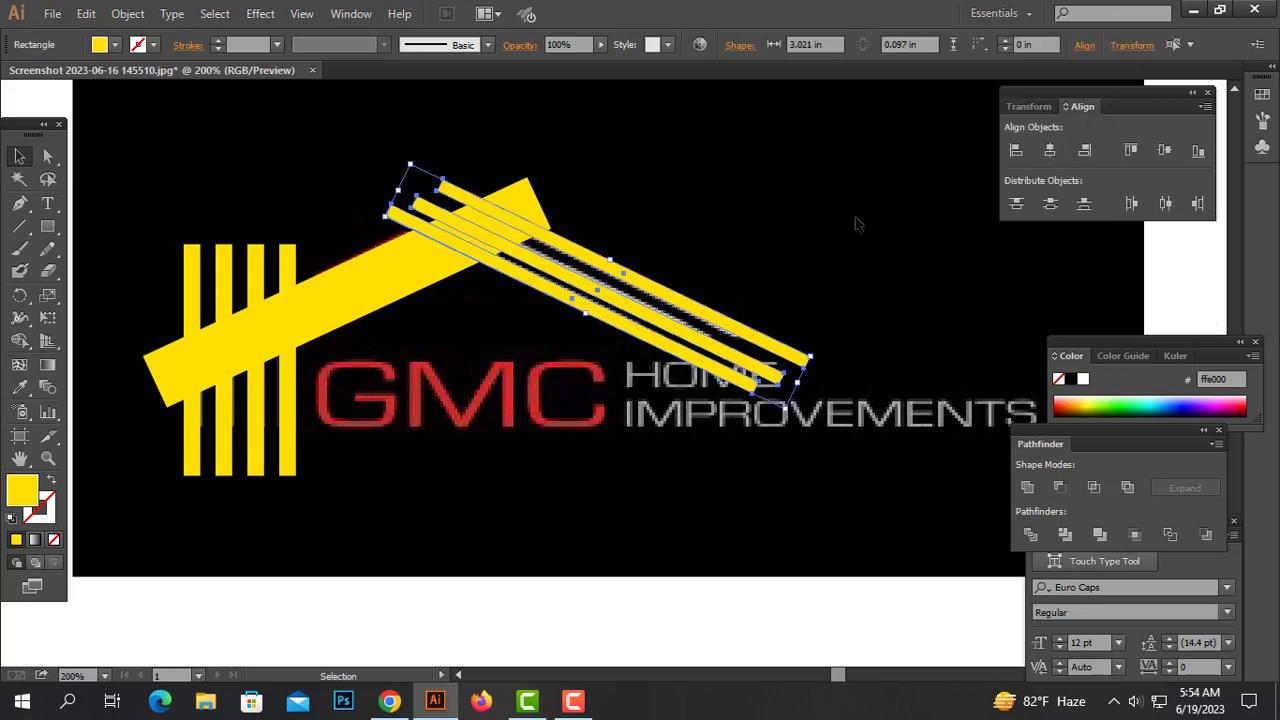
{"action": "left_click", "coordinate": [790, 250]}
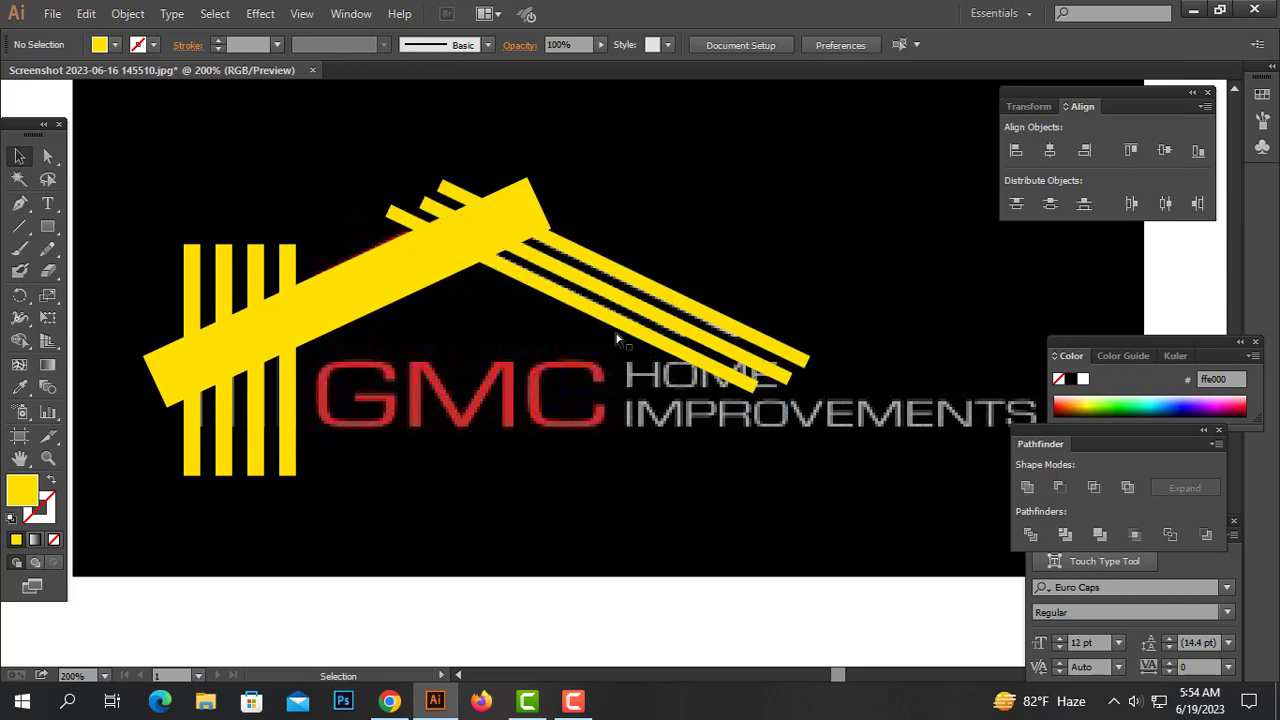
Draw a yellow rectangle about 3.43 × 0.67 in beneath the vertical bars and place a copy over the IMPROVEMENTS text
{"action": "key", "text": "ctrl+equal"}
{"action": "key", "text": "ctrl+equal"}
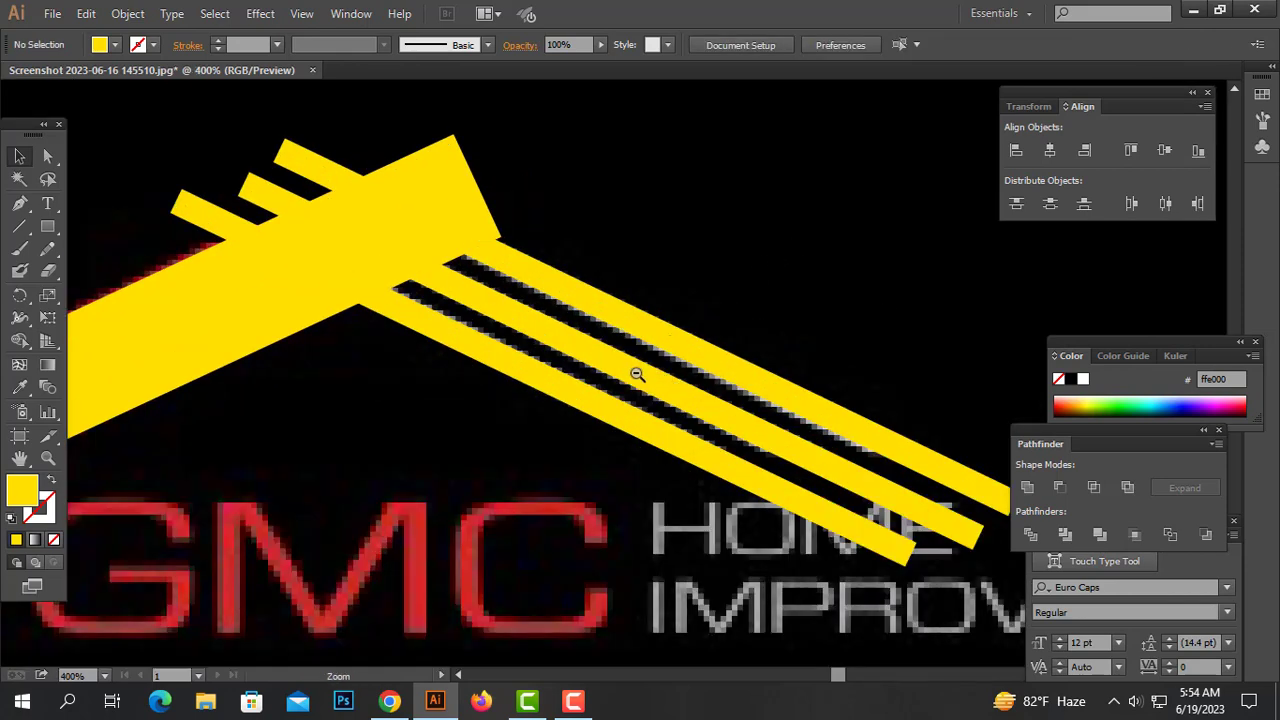
{"action": "left_click", "coordinate": [637, 374], "text": "ctrl+alt"}
{"action": "left_click", "coordinate": [597, 369], "text": "ctrl+alt"}
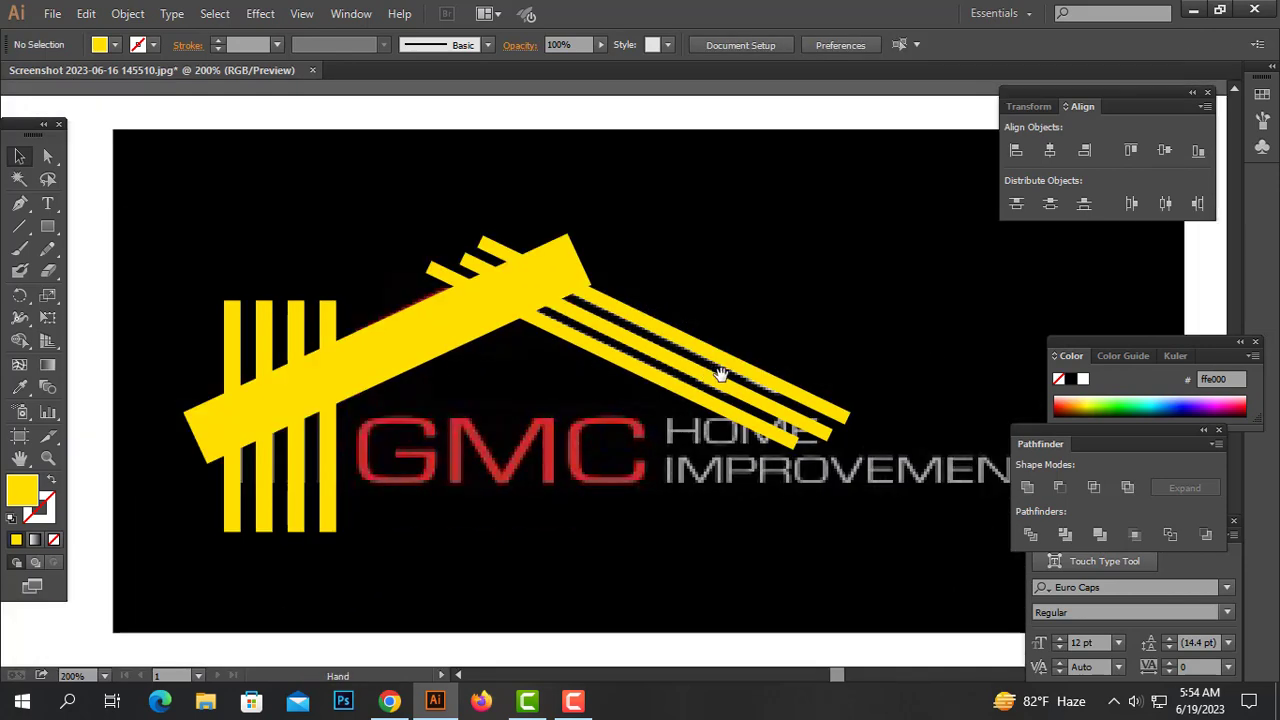
{"action": "left_click_drag", "start_coordinate": [721, 374], "coordinate": [730, 331]}
{"action": "left_click", "coordinate": [47, 227]}
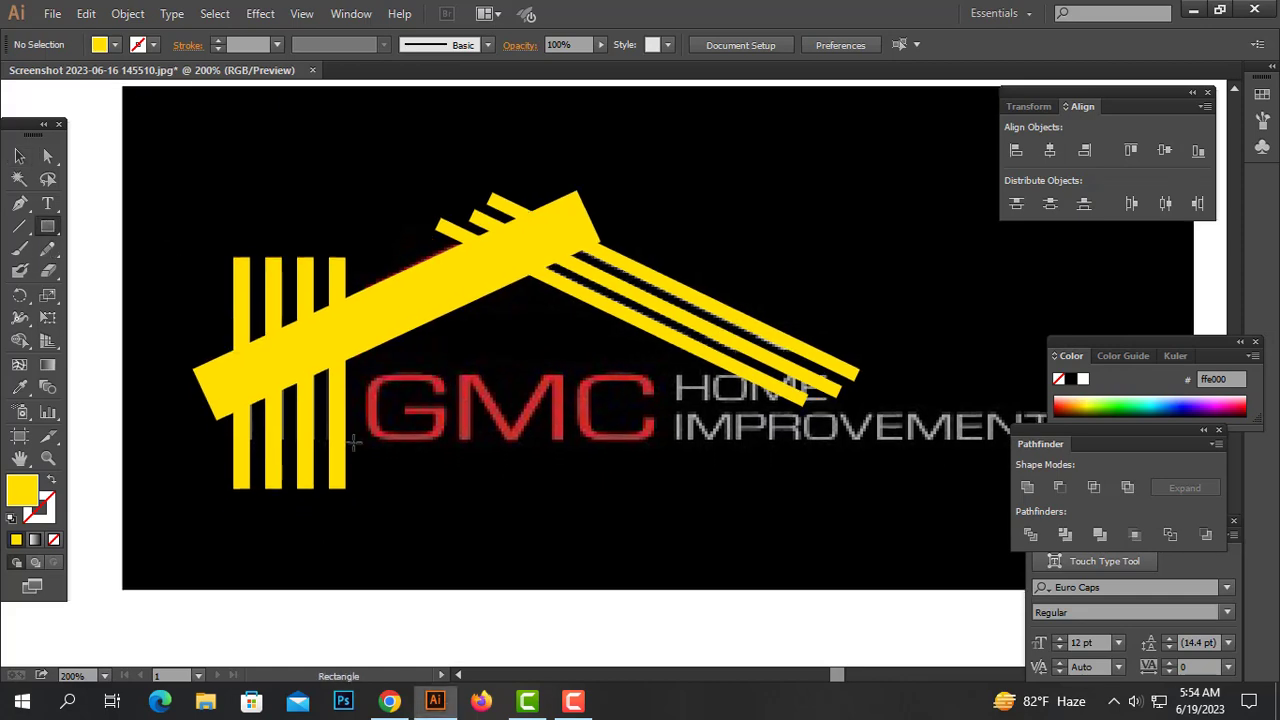
{"action": "left_click_drag", "start_coordinate": [203, 436], "coordinate": [667, 525]}
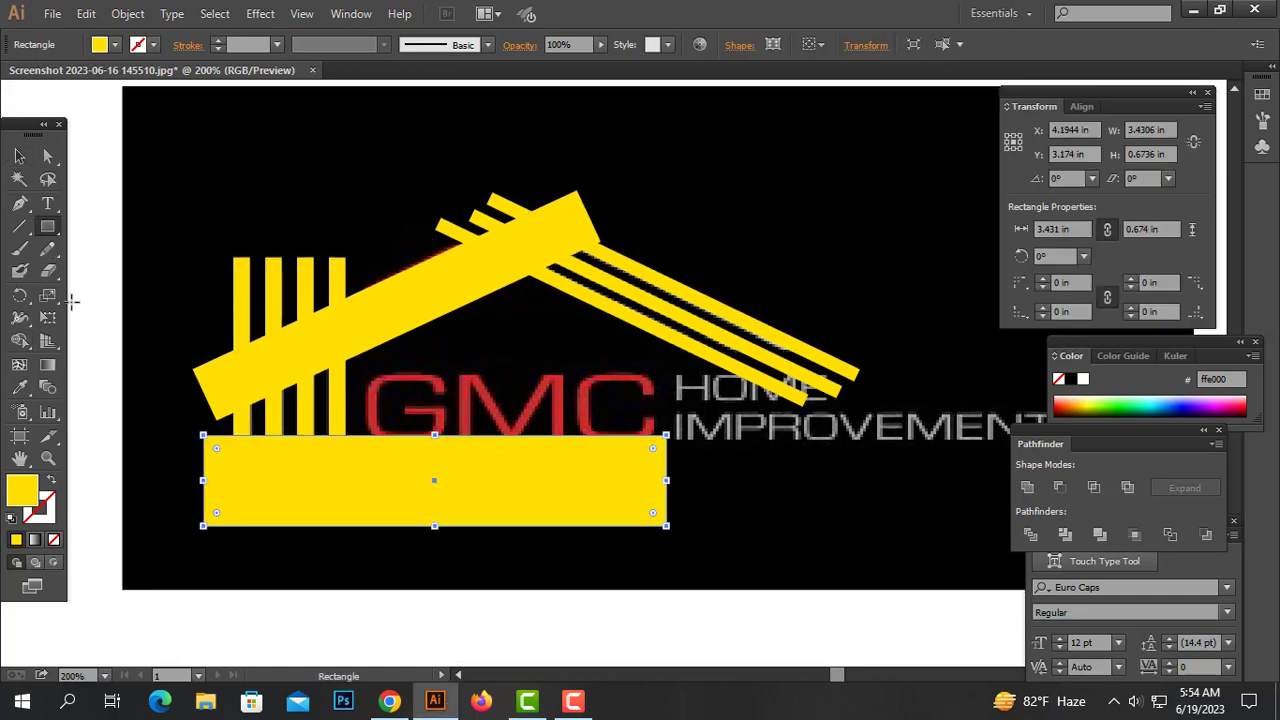
{"action": "key", "text": "v"}
{"action": "left_click_drag", "start_coordinate": [406, 461], "coordinate": [401, 492]}
{"action": "left_click_drag", "start_coordinate": [390, 498], "coordinate": [830, 442]}
{"action": "left_click_drag", "start_coordinate": [423, 486], "coordinate": [404, 461]}
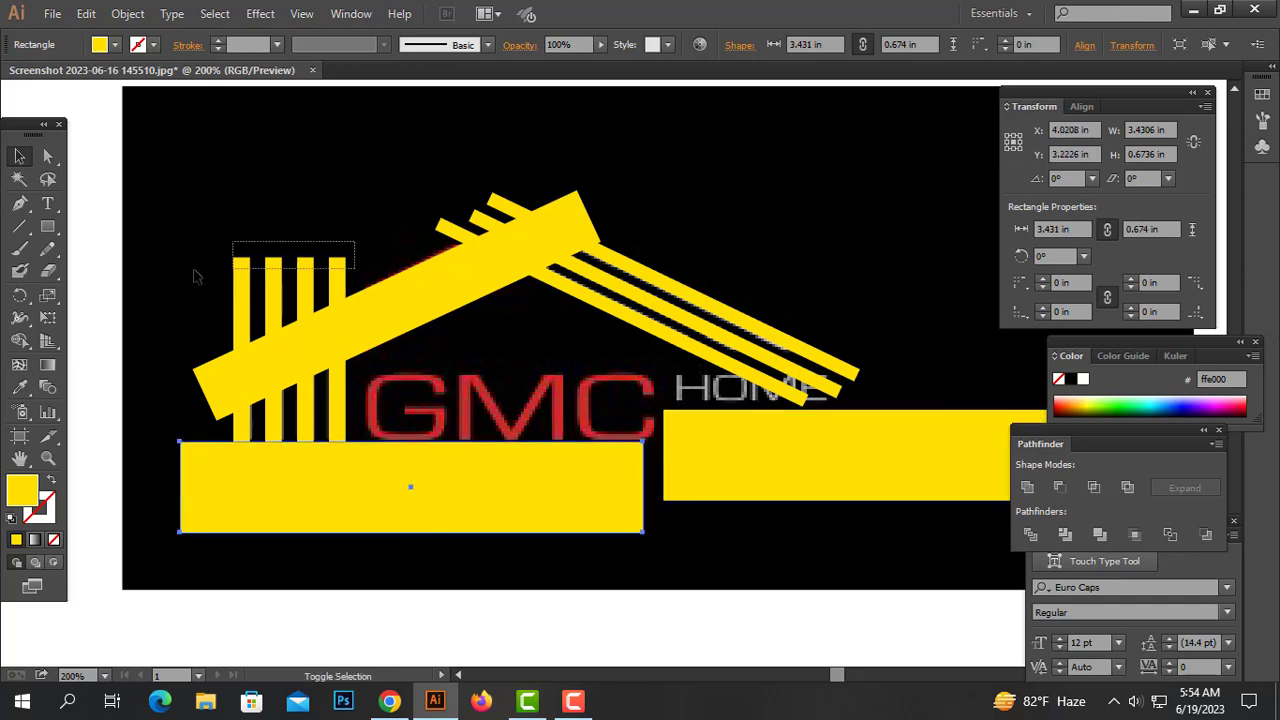
Divide the vertical bars with the lower rectangle, ungroup, and delete the rectangle with the bars' bottom pieces
{"action": "left_click_drag", "start_coordinate": [194, 274], "coordinate": [590, 205]}
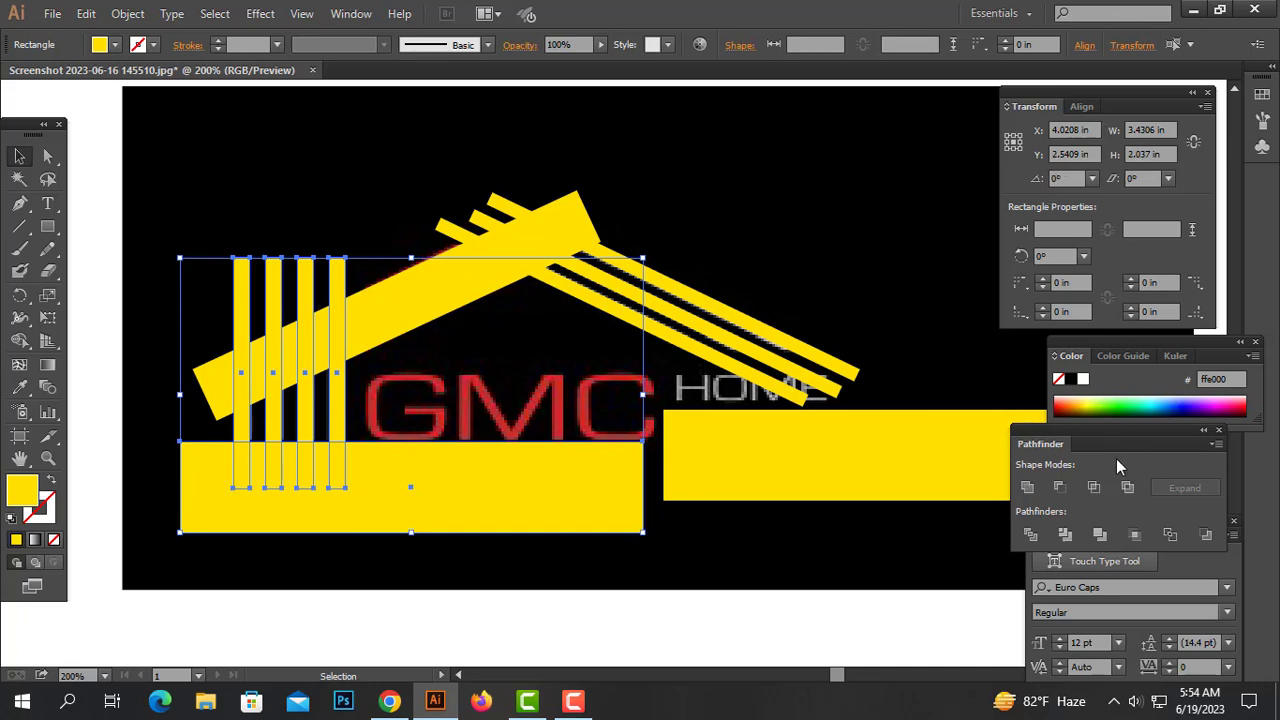
{"action": "left_click", "coordinate": [1030, 533]}
{"action": "right_click", "coordinate": [652, 376]}
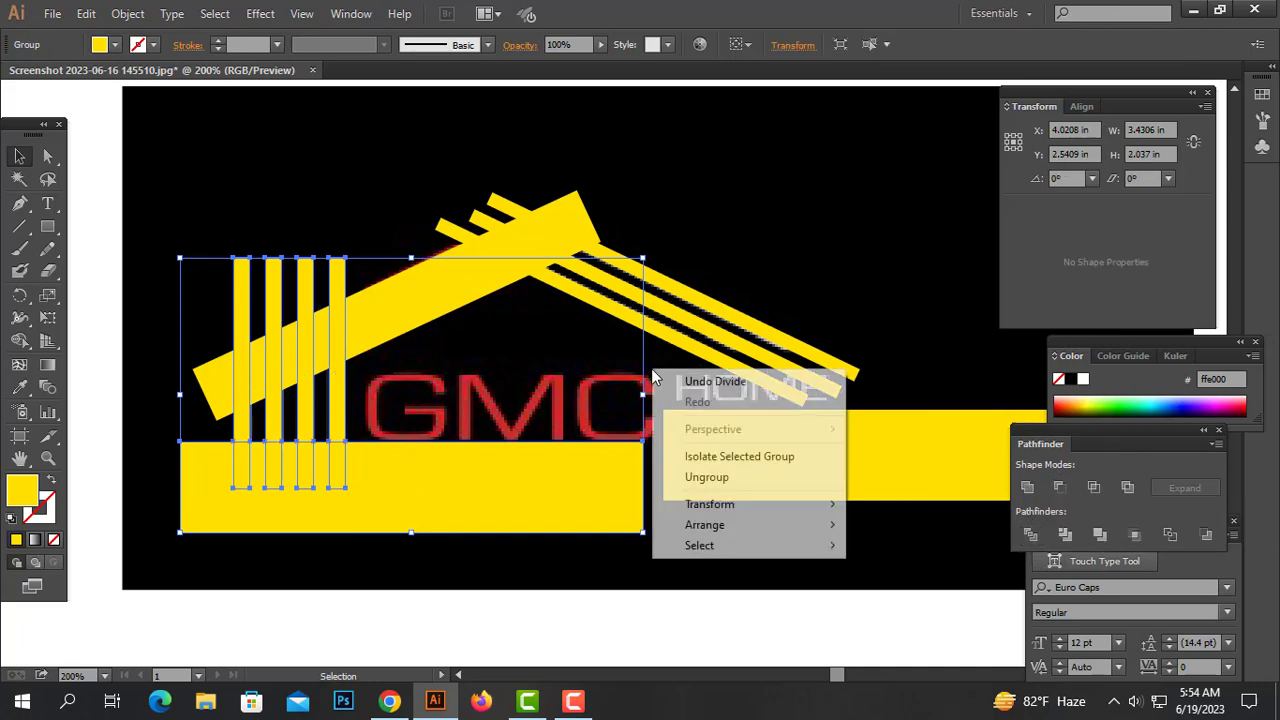
{"action": "left_click", "coordinate": [722, 480]}
{"action": "left_click_drag", "start_coordinate": [566, 572], "coordinate": [229, 478]}
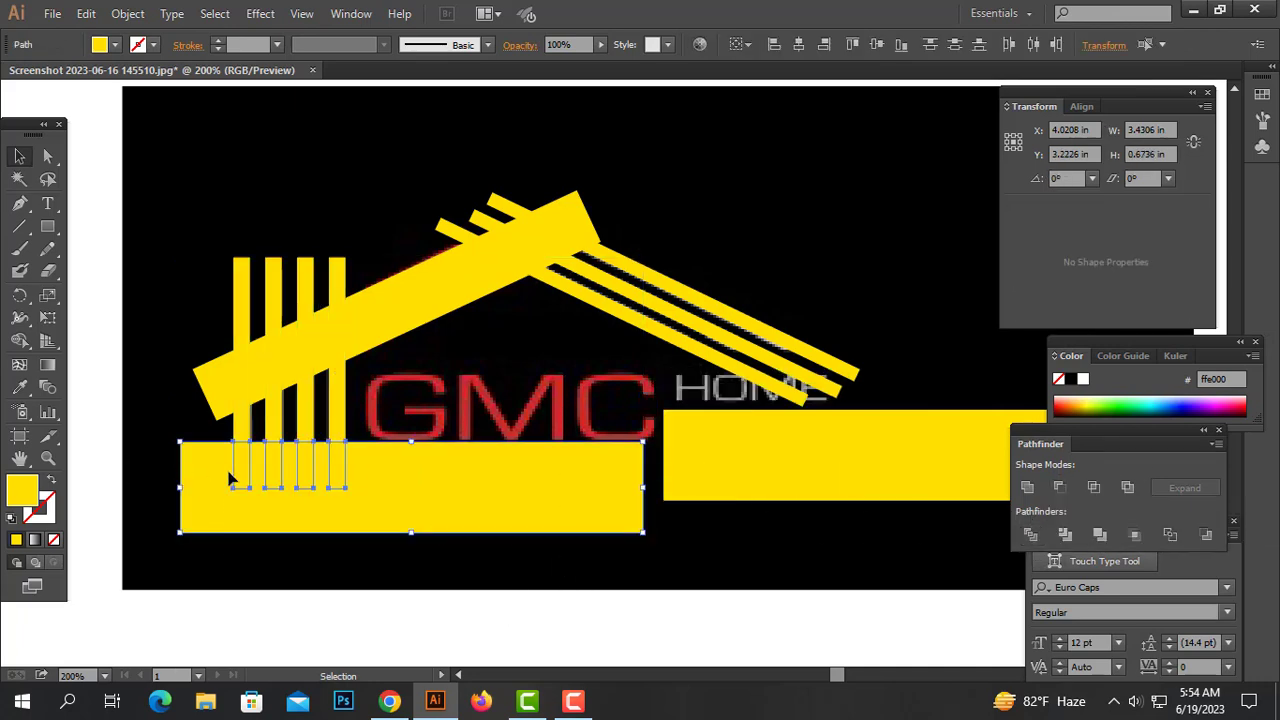
{"action": "key", "text": "Delete"}
{"action": "scroll", "coordinate": [474, 529], "scroll_direction": "up", "scroll_amount": 1}
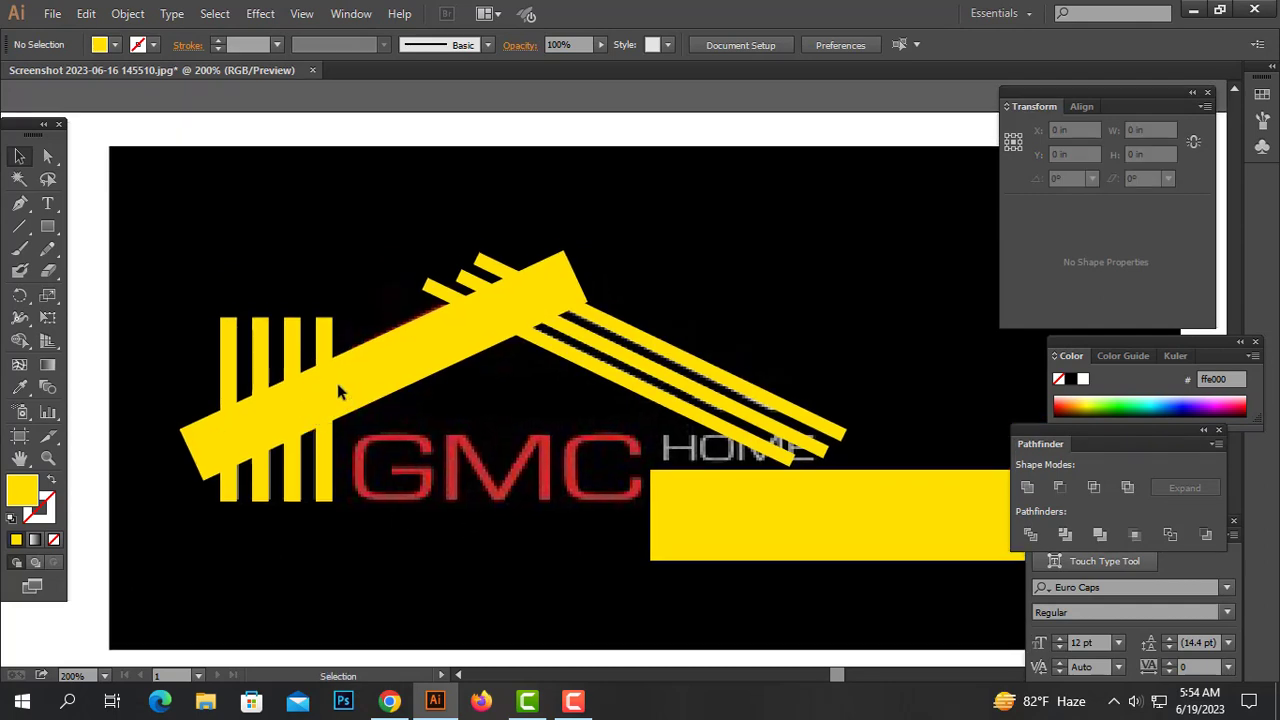
{"action": "left_click_drag", "start_coordinate": [337, 383], "coordinate": [316, 283]}
{"action": "key", "text": "ctrl+z"}
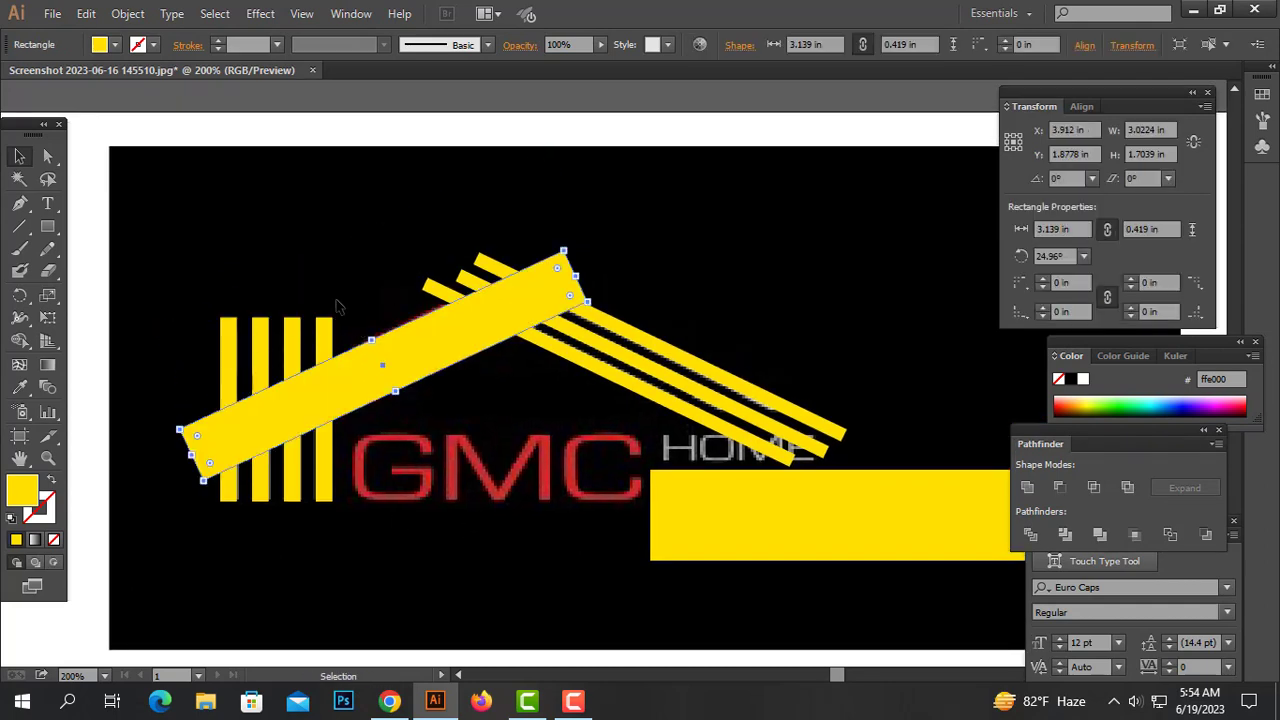
Divide the vertical bars with the long sloped bar, ungroup, and delete the bar ends above the slope
{"action": "left_click", "coordinate": [338, 306]}
{"action": "left_click", "coordinate": [380, 365]}
{"action": "left_click_drag", "start_coordinate": [172, 292], "coordinate": [332, 538]}
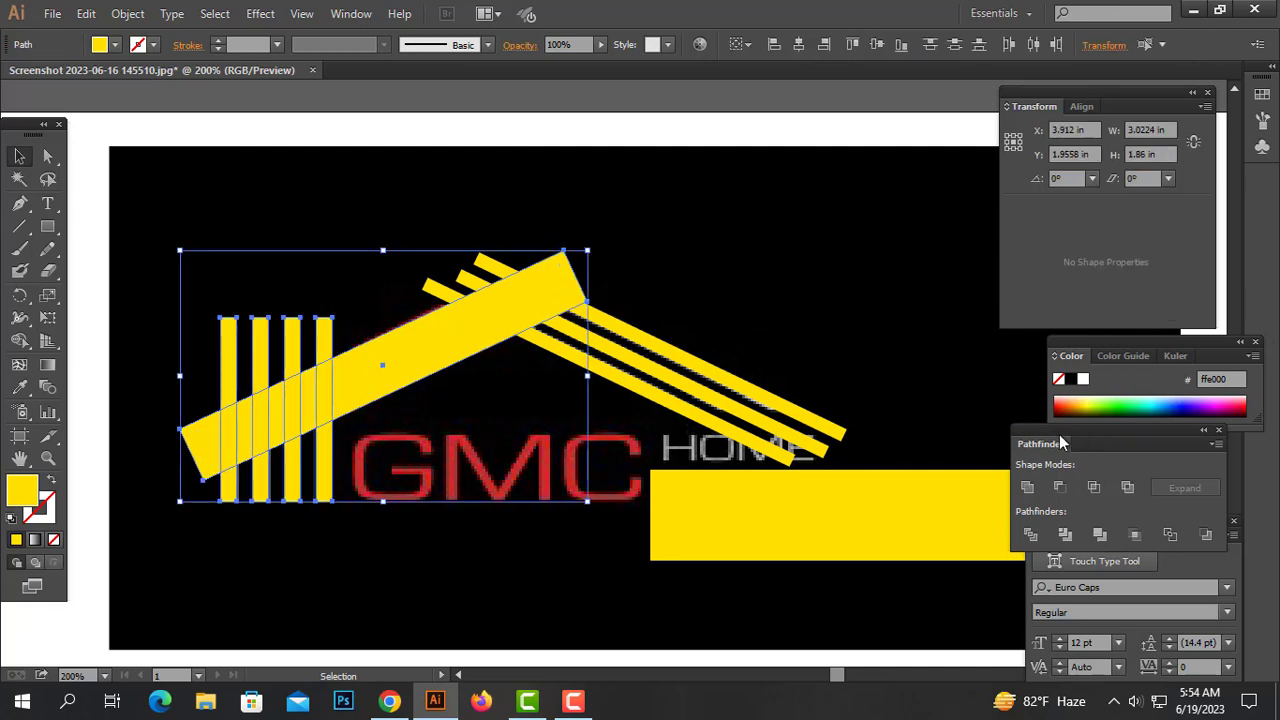
{"action": "left_click", "coordinate": [1025, 538]}
{"action": "right_click", "coordinate": [514, 357]}
{"action": "left_click", "coordinate": [586, 466]}
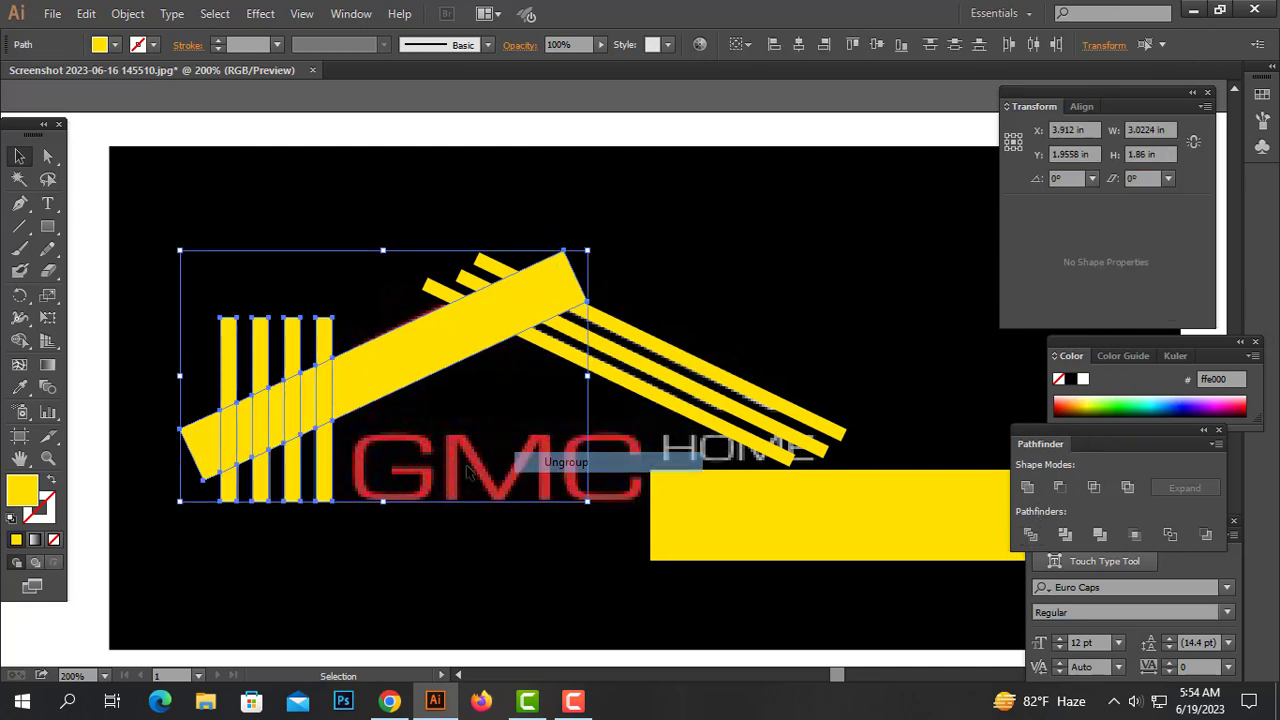
{"action": "left_click", "coordinate": [341, 297]}
{"action": "left_click_drag", "start_coordinate": [350, 280], "coordinate": [183, 338]}
{"action": "key", "text": "Delete"}
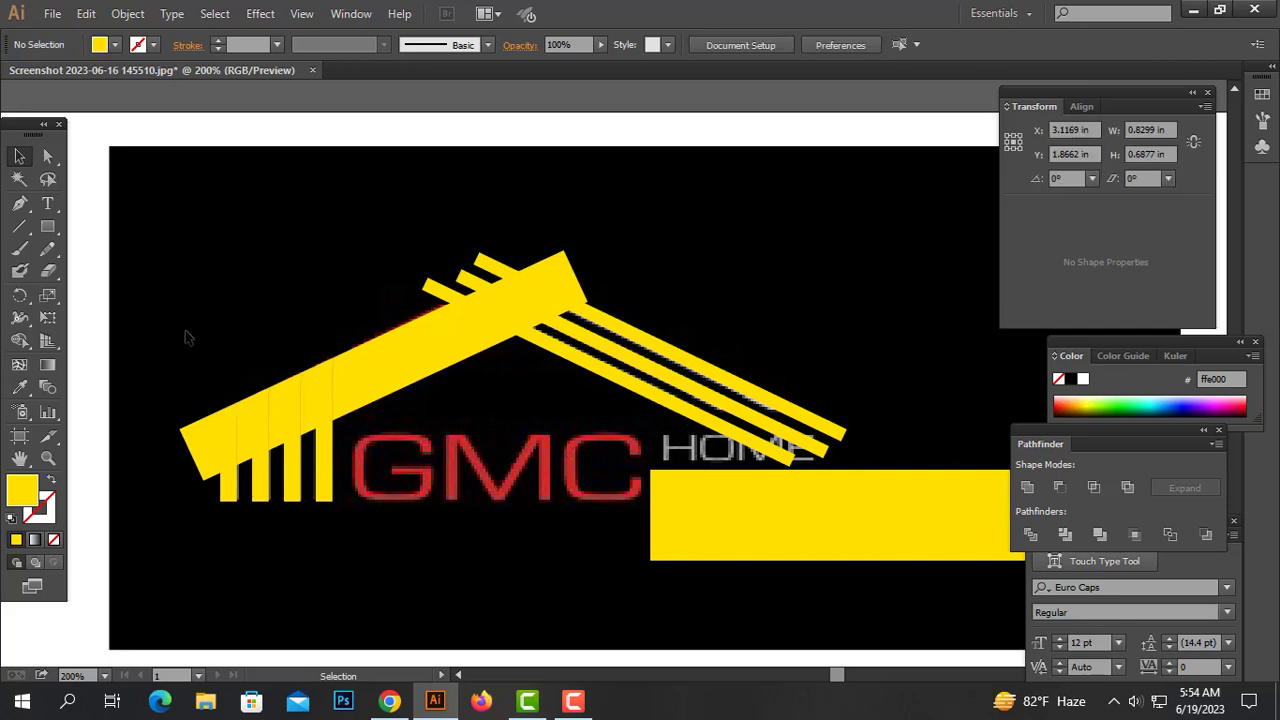
Delete the leftover fragments of the sloped bar between and left of the vertical bars
{"action": "left_click", "coordinate": [222, 460]}
{"action": "key", "text": "Delete"}
{"action": "left_click", "coordinate": [248, 438]}
{"action": "key", "text": "Delete"}
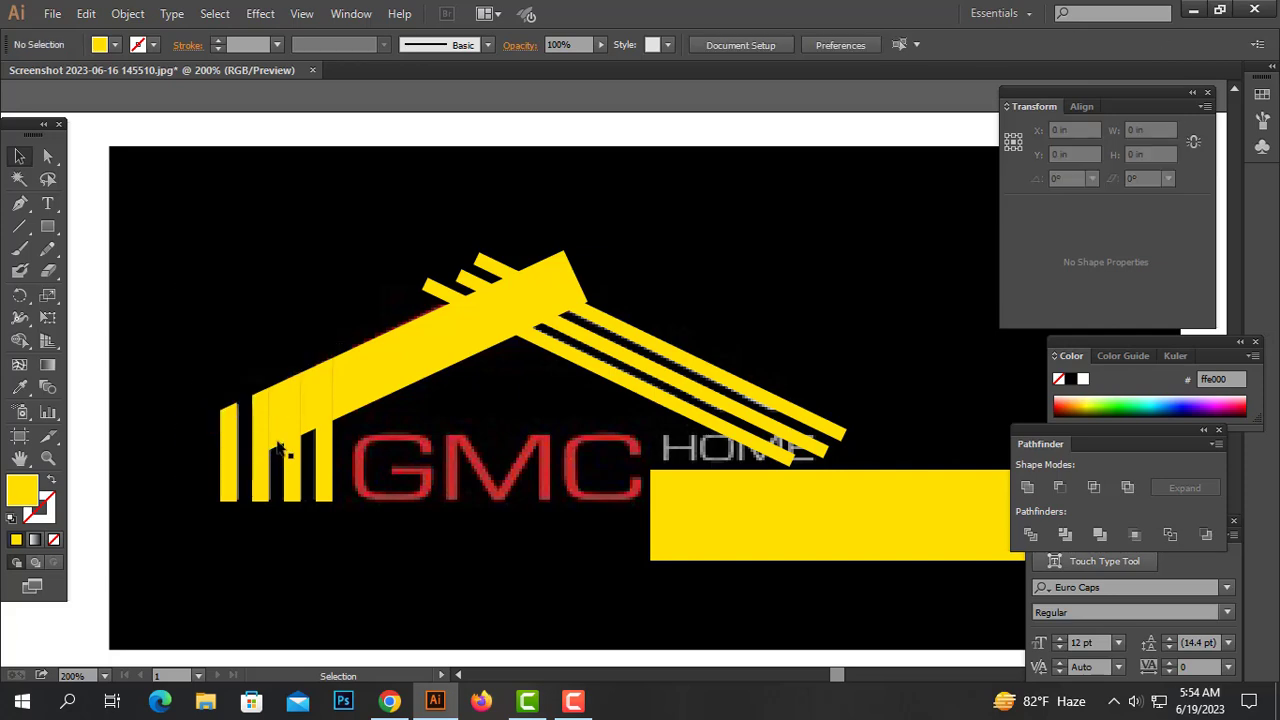
{"action": "left_click", "coordinate": [280, 447]}
{"action": "key", "text": "Delete"}
{"action": "left_click", "coordinate": [306, 368]}
{"action": "key", "text": "Delete"}
Extend the fourth bar's upper piece into the sloped bar and subtract it with Minus Front
{"action": "left_click", "coordinate": [343, 400]}
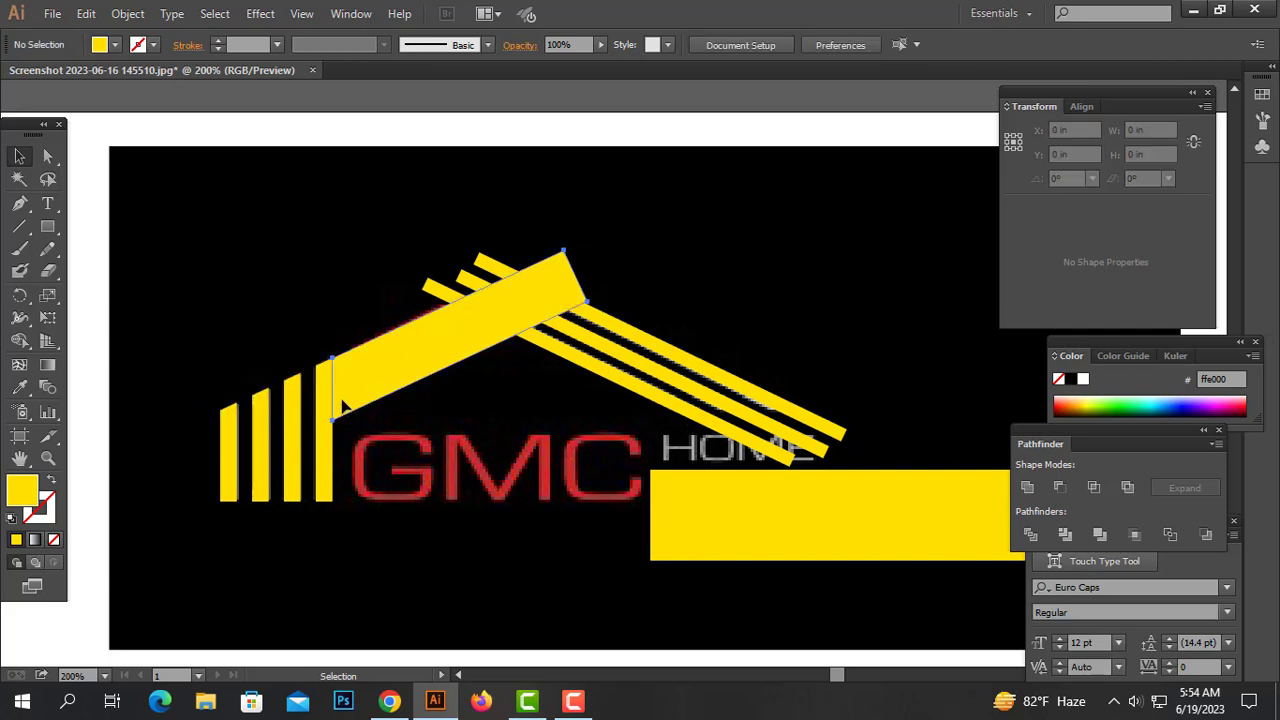
{"action": "left_click", "coordinate": [375, 440]}
{"action": "left_click", "coordinate": [321, 403]}
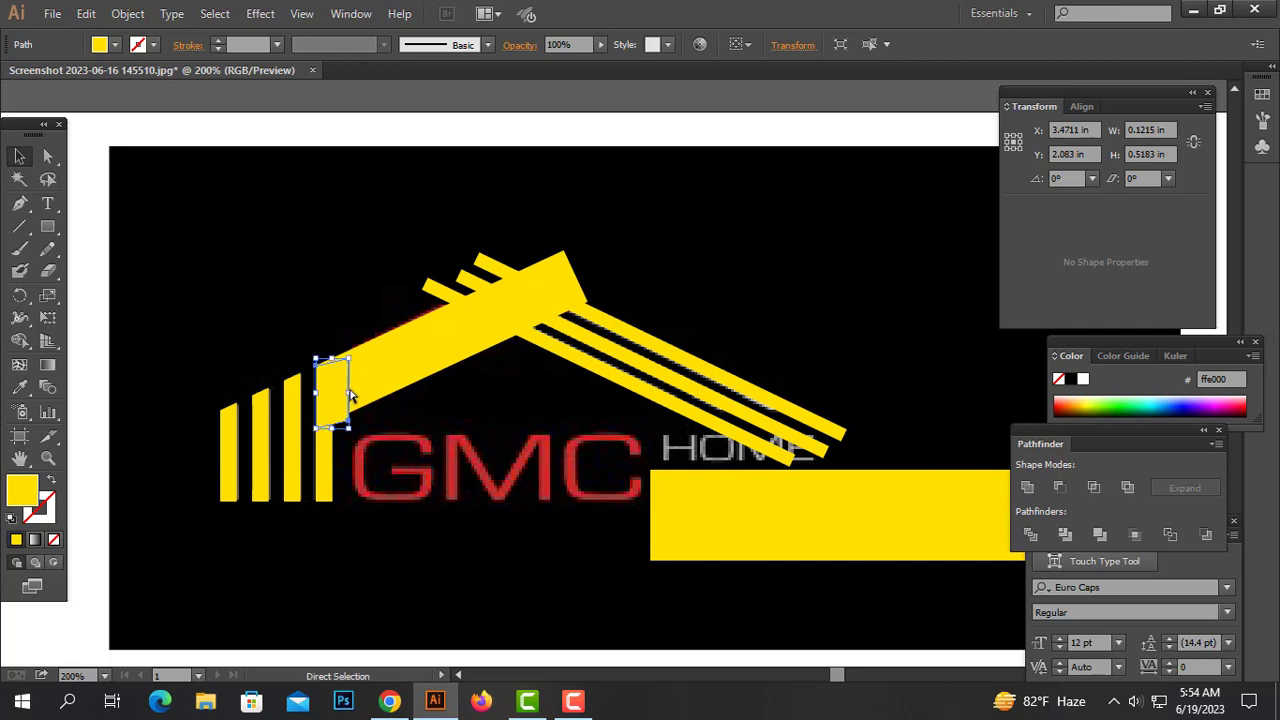
{"action": "left_click_drag", "start_coordinate": [339, 353], "coordinate": [384, 299]}
{"action": "left_click", "coordinate": [380, 366], "text": "shift"}
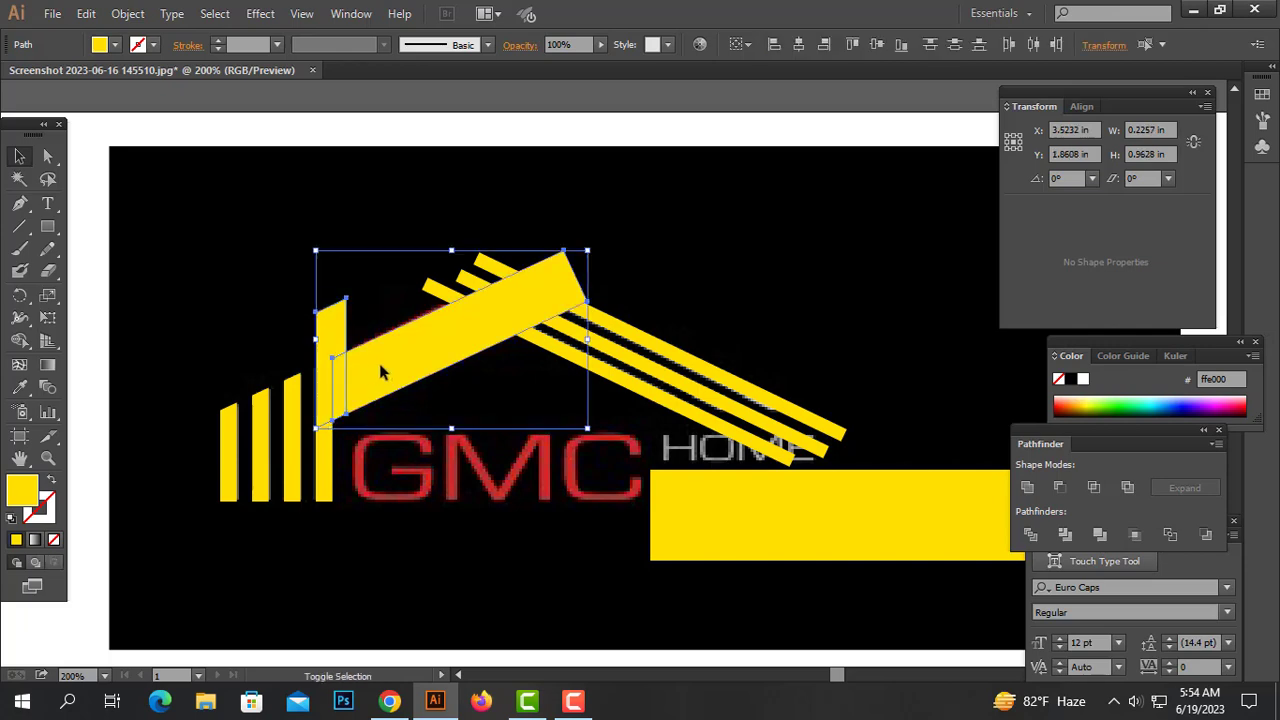
{"action": "left_click", "coordinate": [1062, 488]}
{"action": "left_click", "coordinate": [458, 430]}
{"action": "left_click_drag", "start_coordinate": [458, 430], "coordinate": [108, 338]}
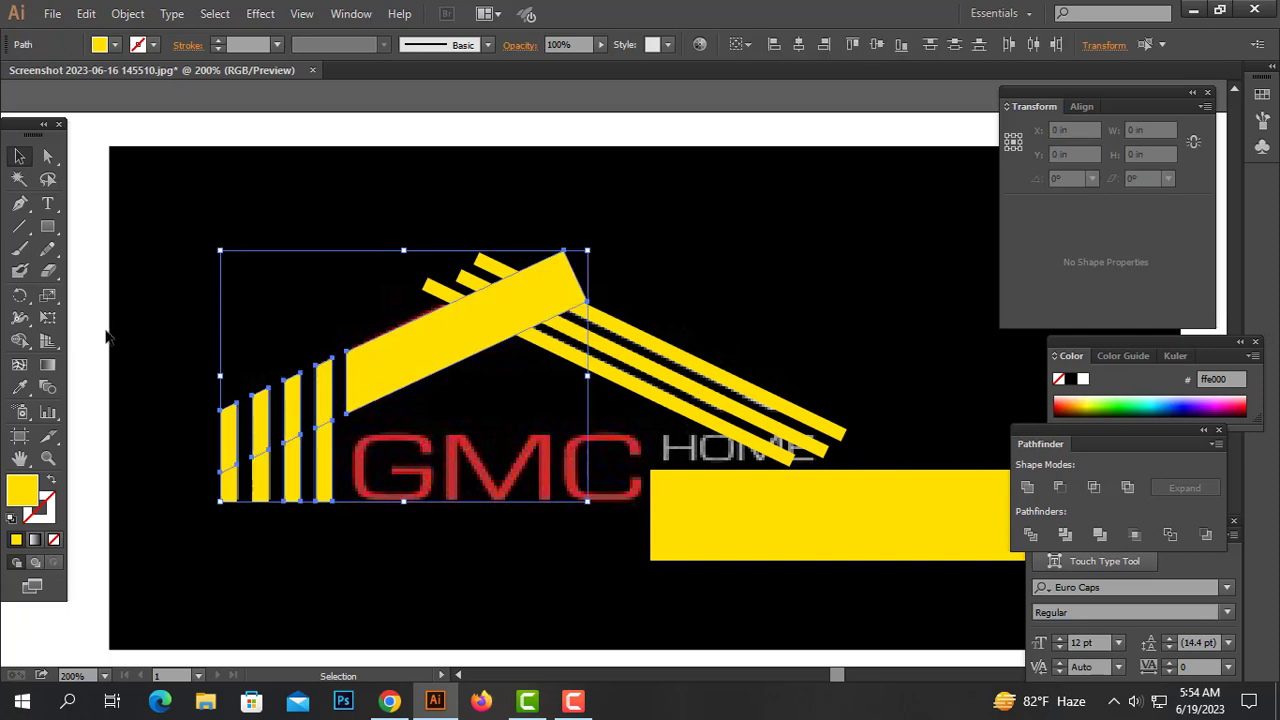
{"action": "left_click", "coordinate": [480, 485]}
{"action": "left_click_drag", "start_coordinate": [412, 374], "coordinate": [429, 435]}
{"action": "key", "text": "ctrl+z"}
{"action": "left_click", "coordinate": [428, 440]}
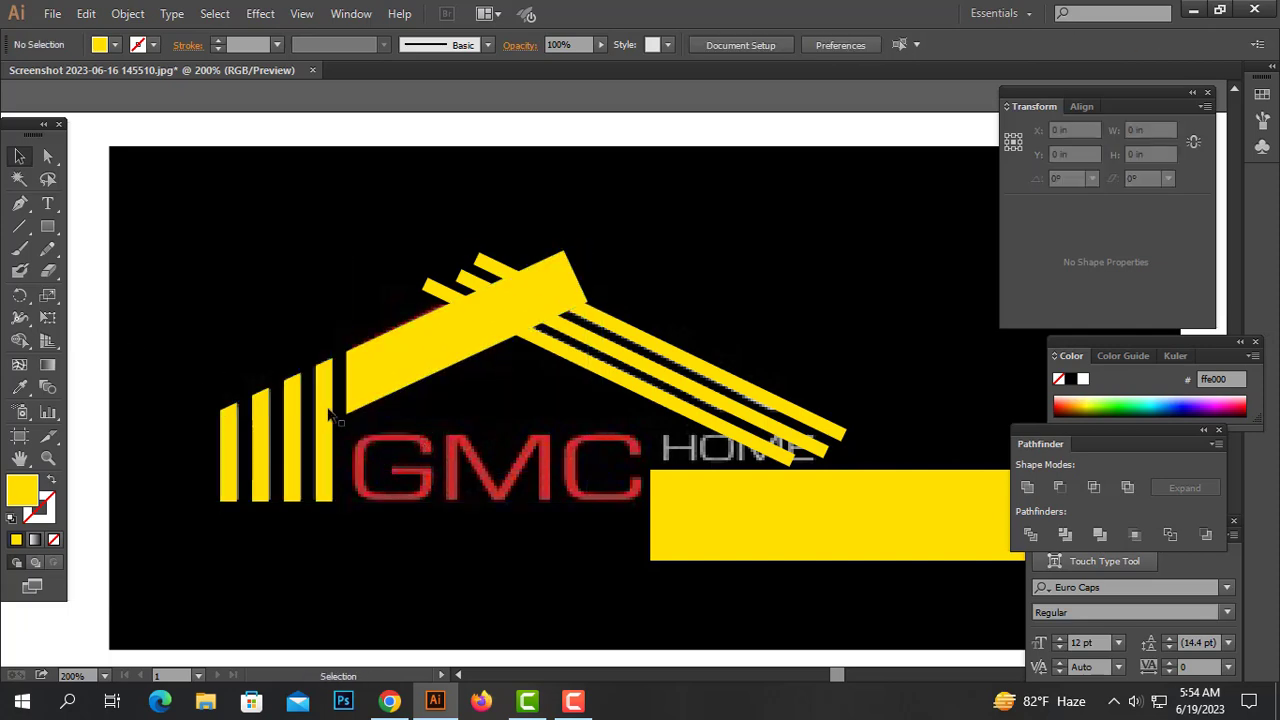
Widen the fourth bar's upper piece to about 0.28 in and subtract it from the sloped bar with Minus Front
{"action": "left_click", "coordinate": [328, 412], "text": "ctrl"}
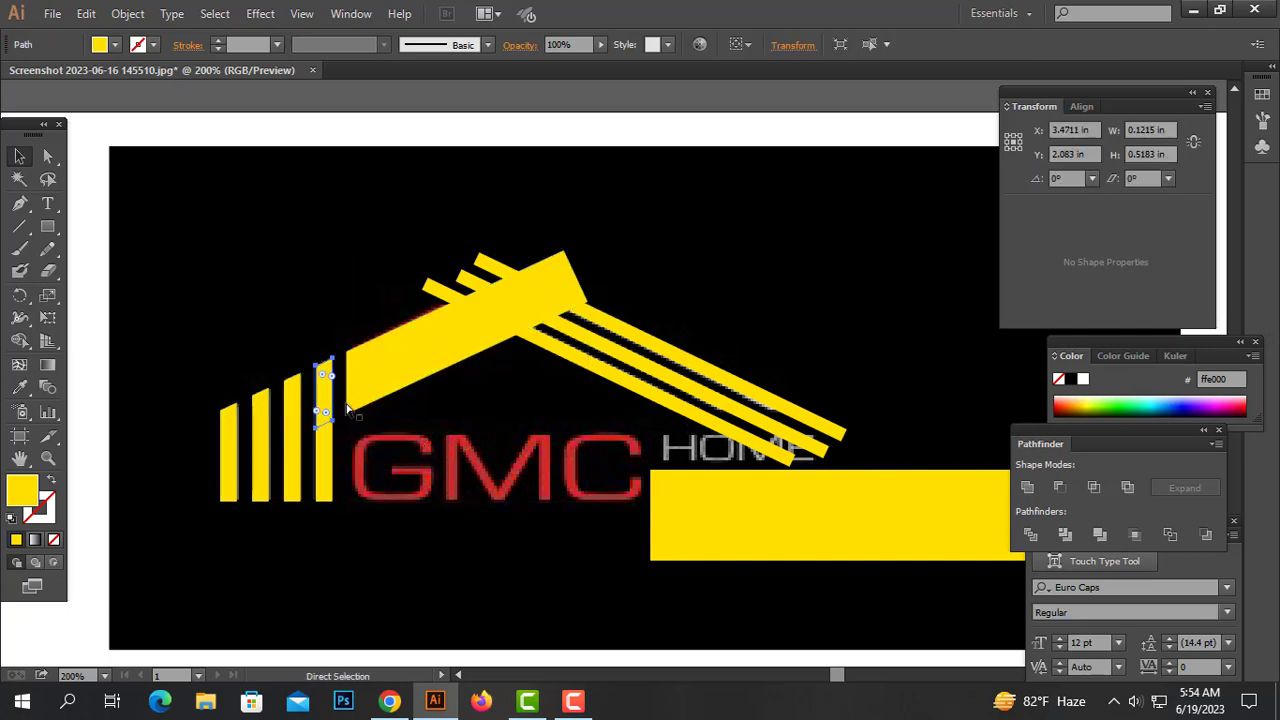
{"action": "left_click", "coordinate": [326, 392]}
{"action": "left_click_drag", "start_coordinate": [333, 393], "coordinate": [354, 393]}
{"action": "left_click", "coordinate": [380, 382], "text": "shift"}
{"action": "left_click", "coordinate": [1058, 487]}
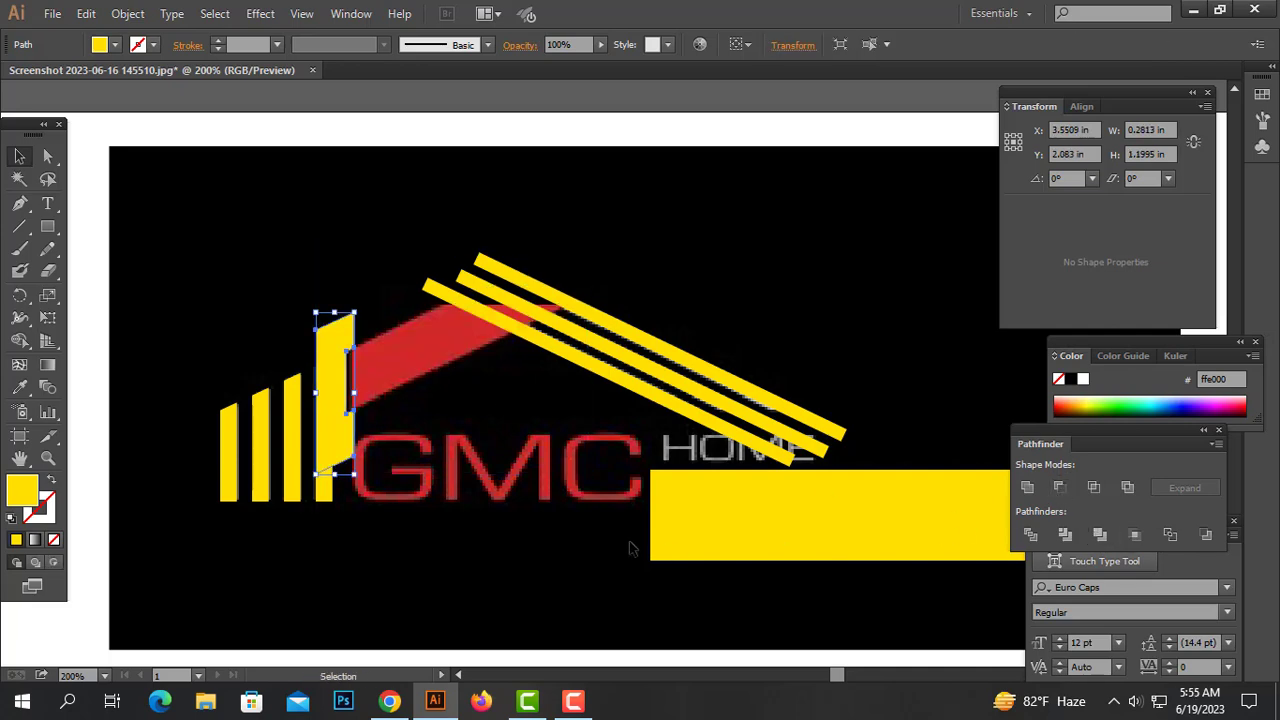
{"action": "left_click", "coordinate": [629, 543]}
{"action": "right_click", "coordinate": [336, 334]}
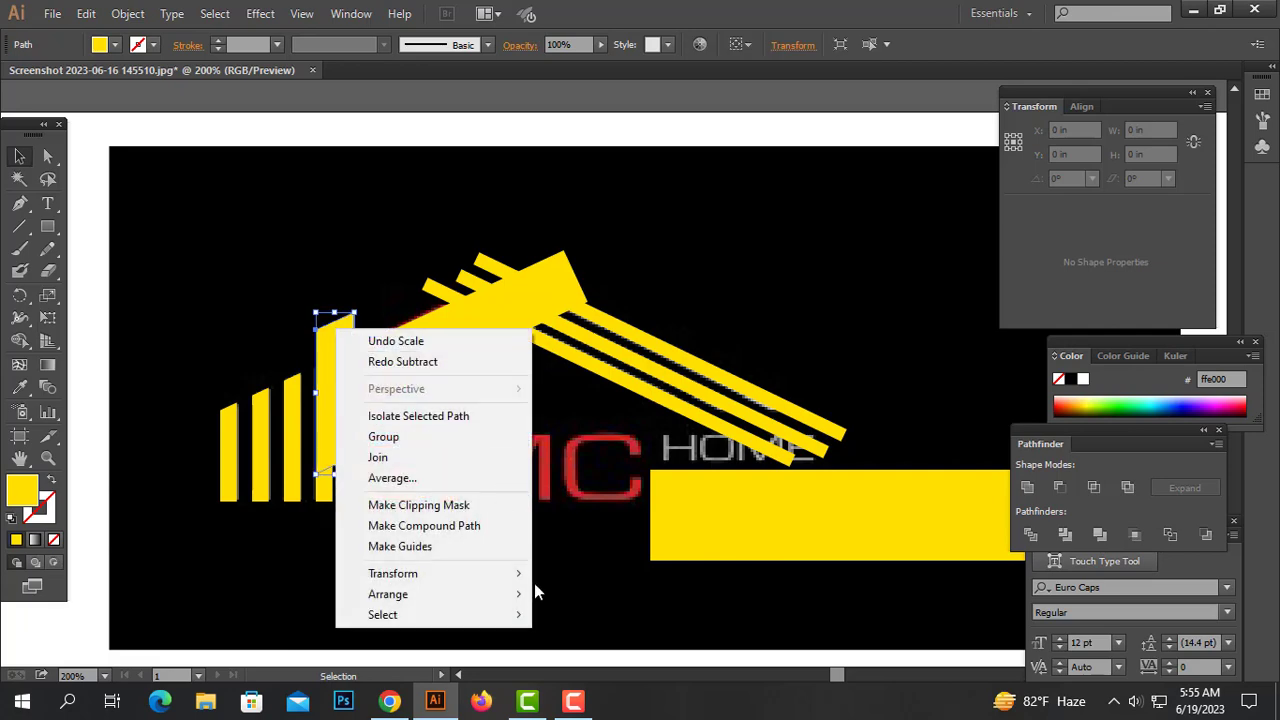
{"action": "mouse_move", "coordinate": [380, 591]}
{"action": "left_click", "coordinate": [600, 590]}
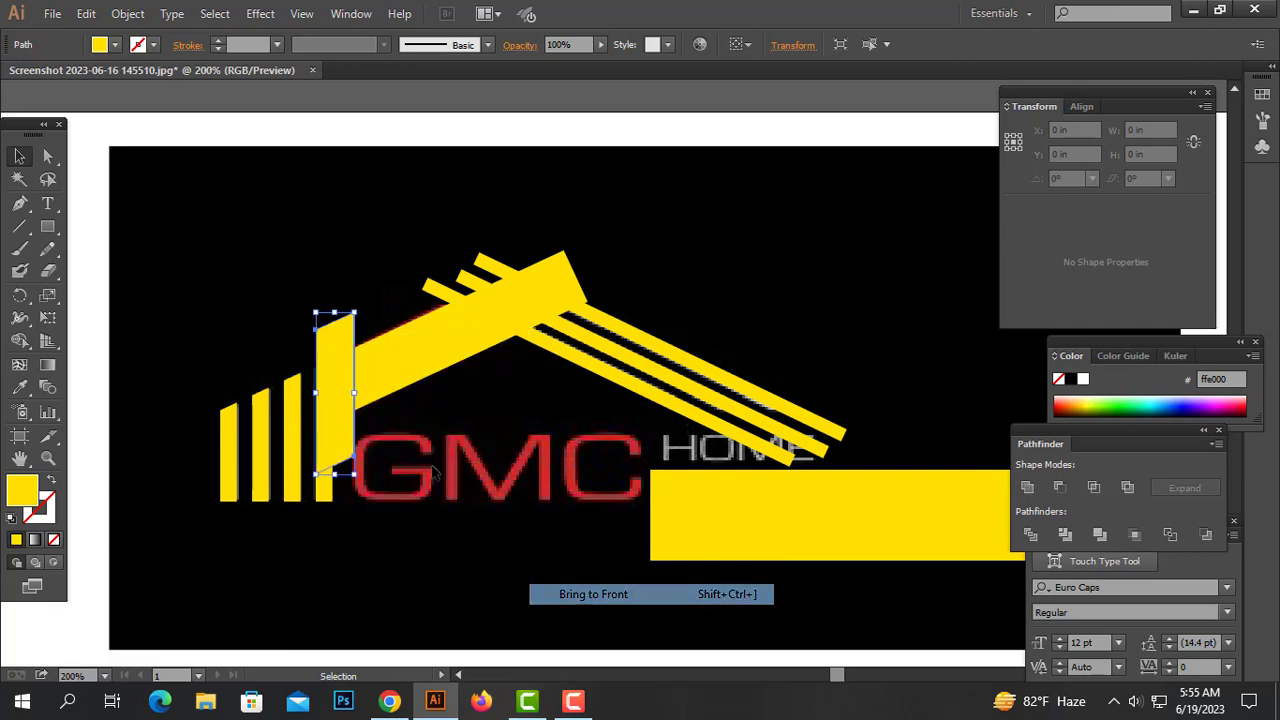
{"action": "left_click", "coordinate": [1059, 487]}
Unite the pieces of the four vertical bars into one shape
{"action": "left_click", "coordinate": [600, 523]}
{"action": "left_click_drag", "start_coordinate": [330, 322], "coordinate": [190, 520]}
{"action": "left_click", "coordinate": [1028, 487]}
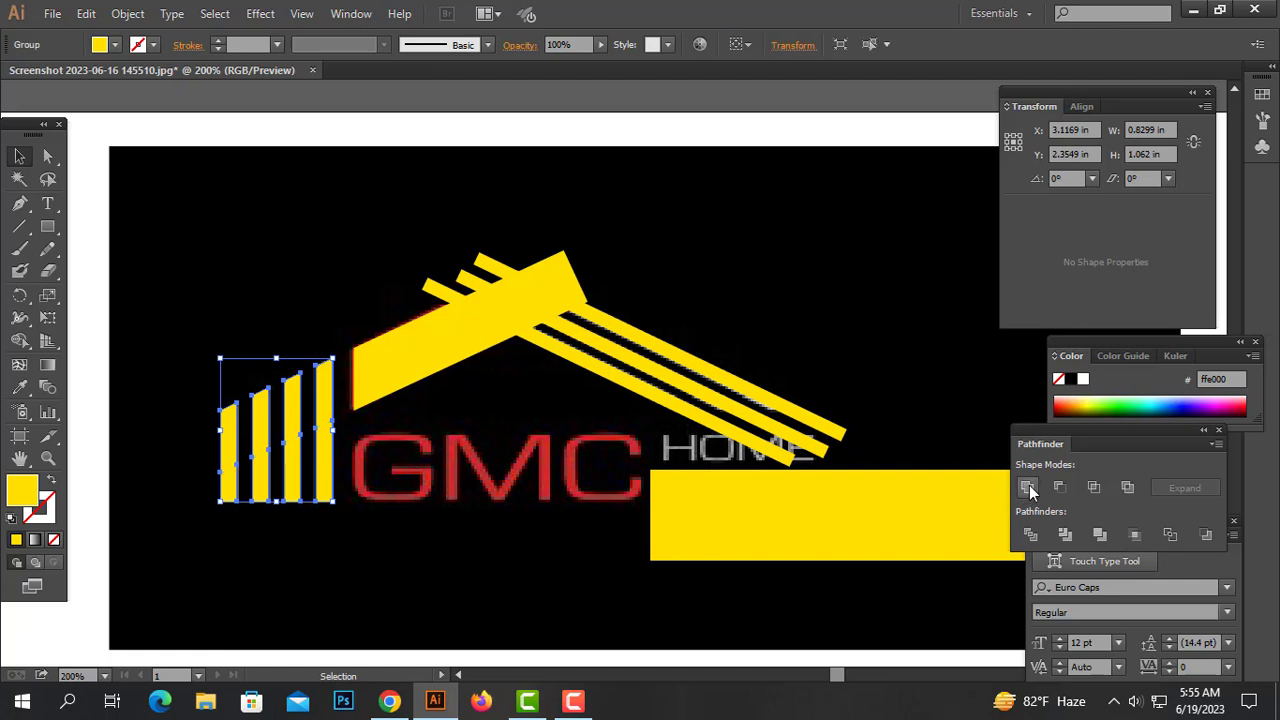
{"action": "left_click", "coordinate": [466, 462]}
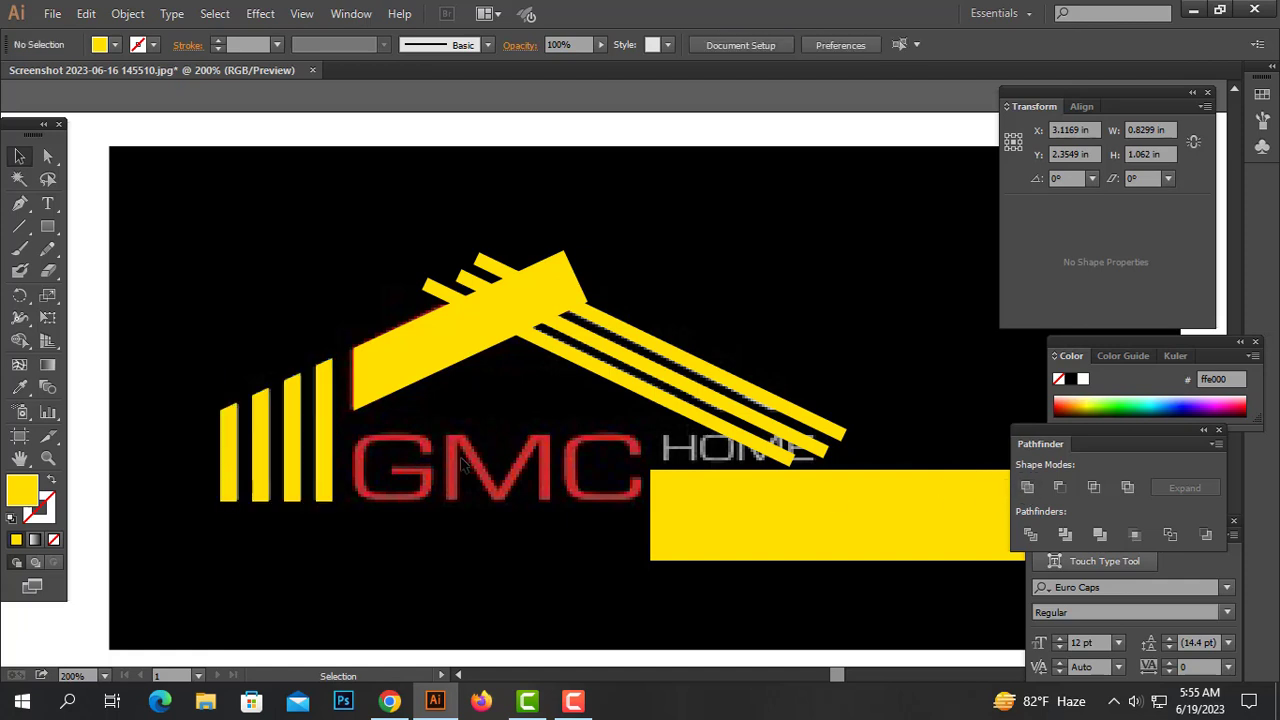
Divide the three thin sloped bars with the roof bar, ungroup, and delete the fragments above the roof's top edge
{"action": "left_click", "coordinate": [483, 262]}
{"action": "left_click_drag", "start_coordinate": [664, 234], "coordinate": [452, 334]}
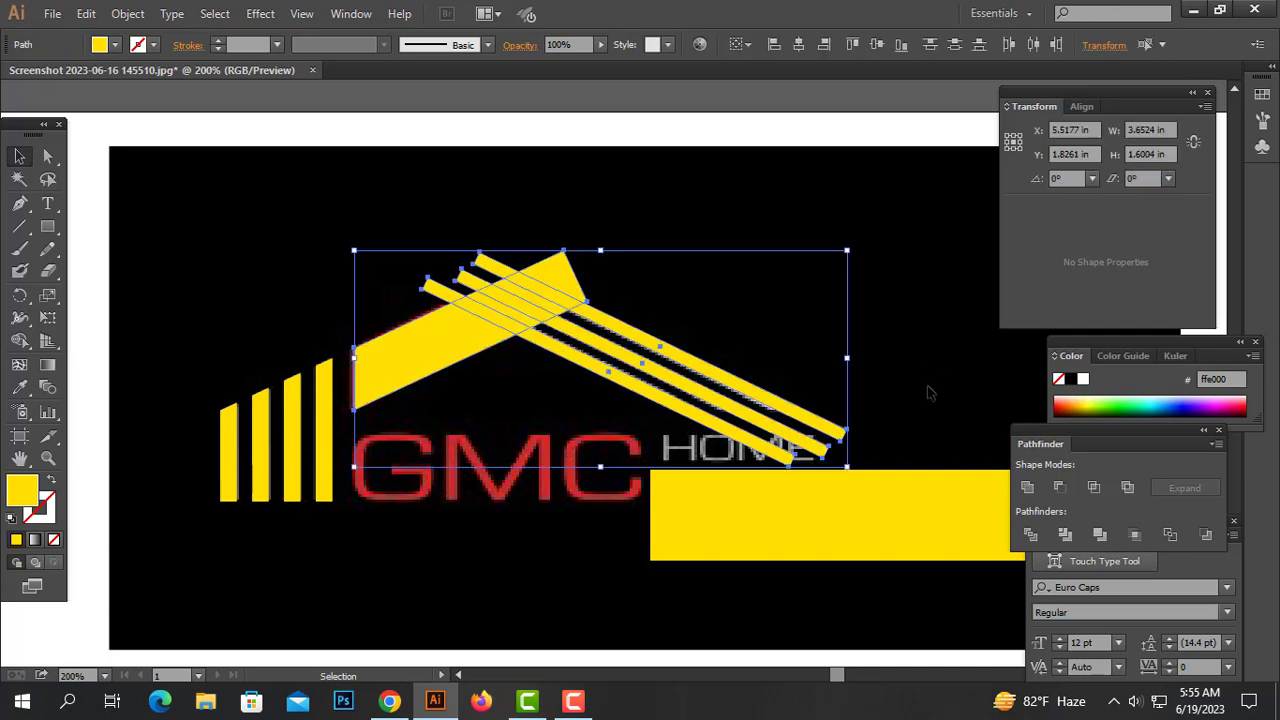
{"action": "left_click", "coordinate": [1039, 537]}
{"action": "right_click", "coordinate": [733, 230]}
{"action": "left_click", "coordinate": [790, 338]}
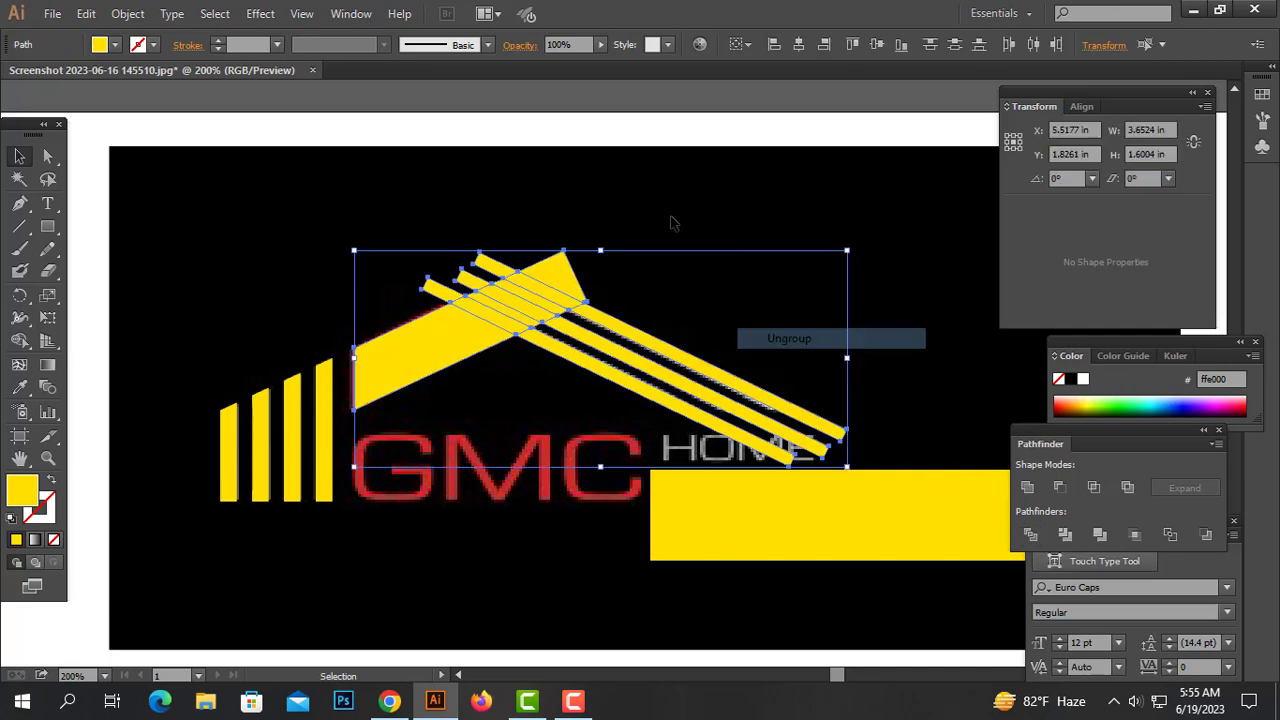
{"action": "left_click", "coordinate": [509, 236]}
{"action": "left_click_drag", "start_coordinate": [420, 273], "coordinate": [424, 278]}
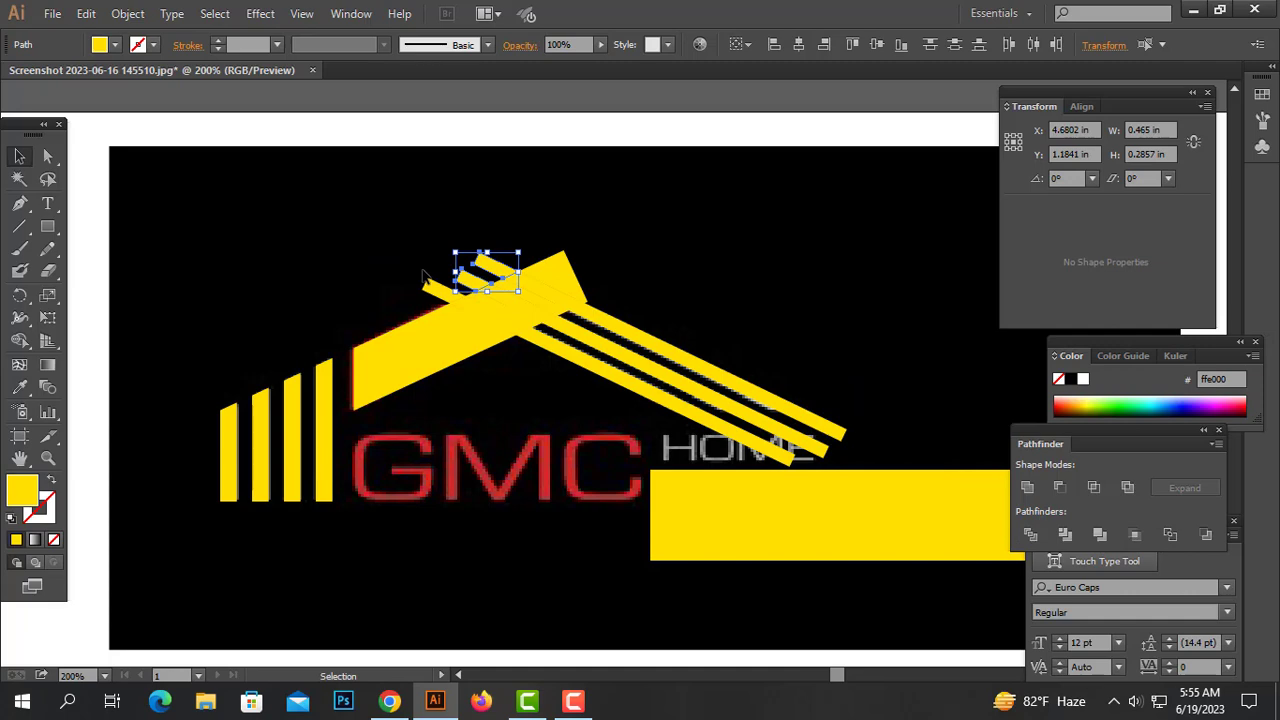
{"action": "key", "text": "Delete"}
{"action": "left_click", "coordinate": [430, 285]}
{"action": "key", "text": "Delete"}
{"action": "left_click", "coordinate": [565, 275]}
{"action": "key", "text": "Delete"}
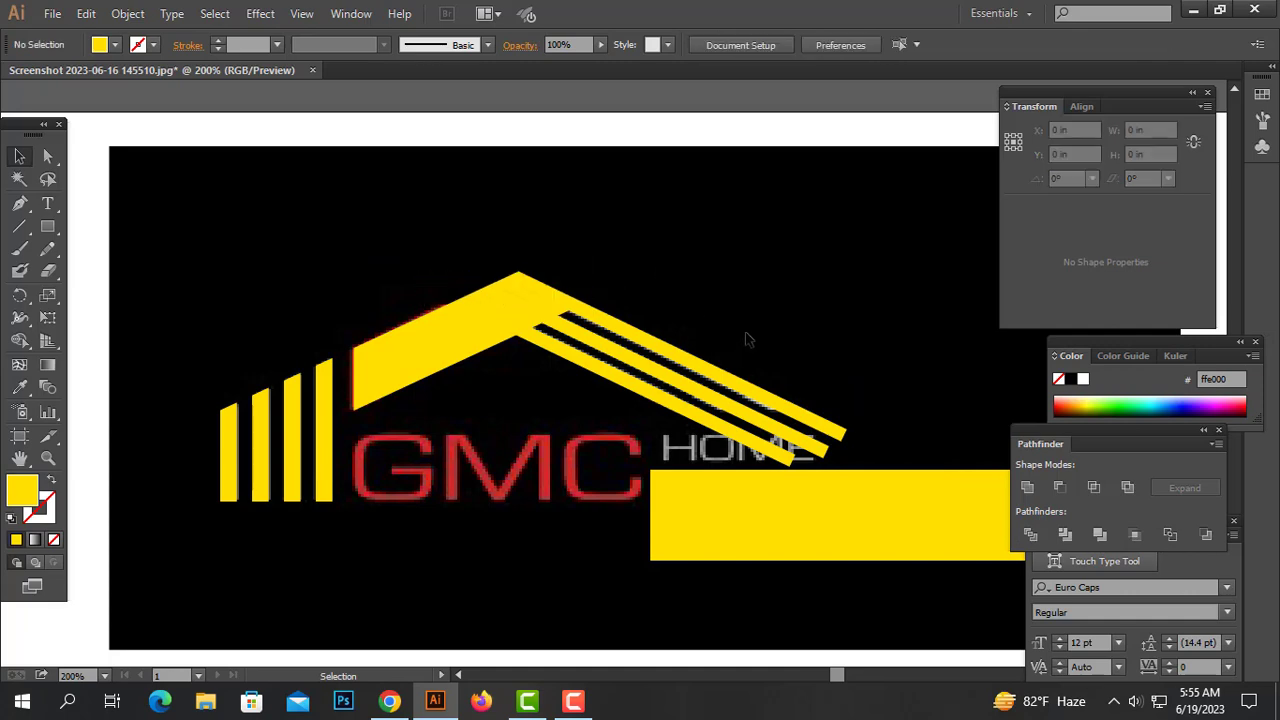
Divide the sloped bars with the wide rectangle placed over their lower ends and delete the pieces below the roof's bottom edge
{"action": "left_click", "coordinate": [669, 400]}
{"action": "left_click", "coordinate": [862, 414]}
{"action": "left_click_drag", "start_coordinate": [858, 500], "coordinate": [754, 436]}
{"action": "left_click_drag", "start_coordinate": [820, 351], "coordinate": [737, 449]}
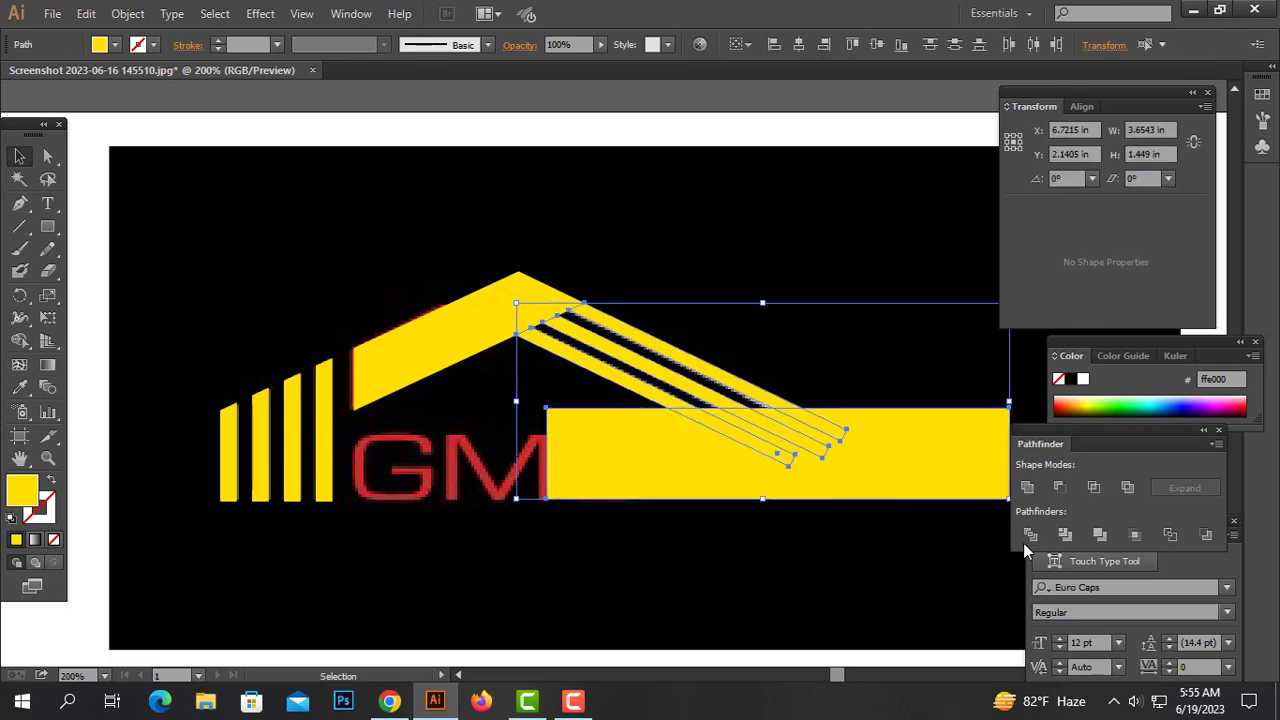
{"action": "right_click", "coordinate": [837, 487]}
{"action": "left_click", "coordinate": [906, 404]}
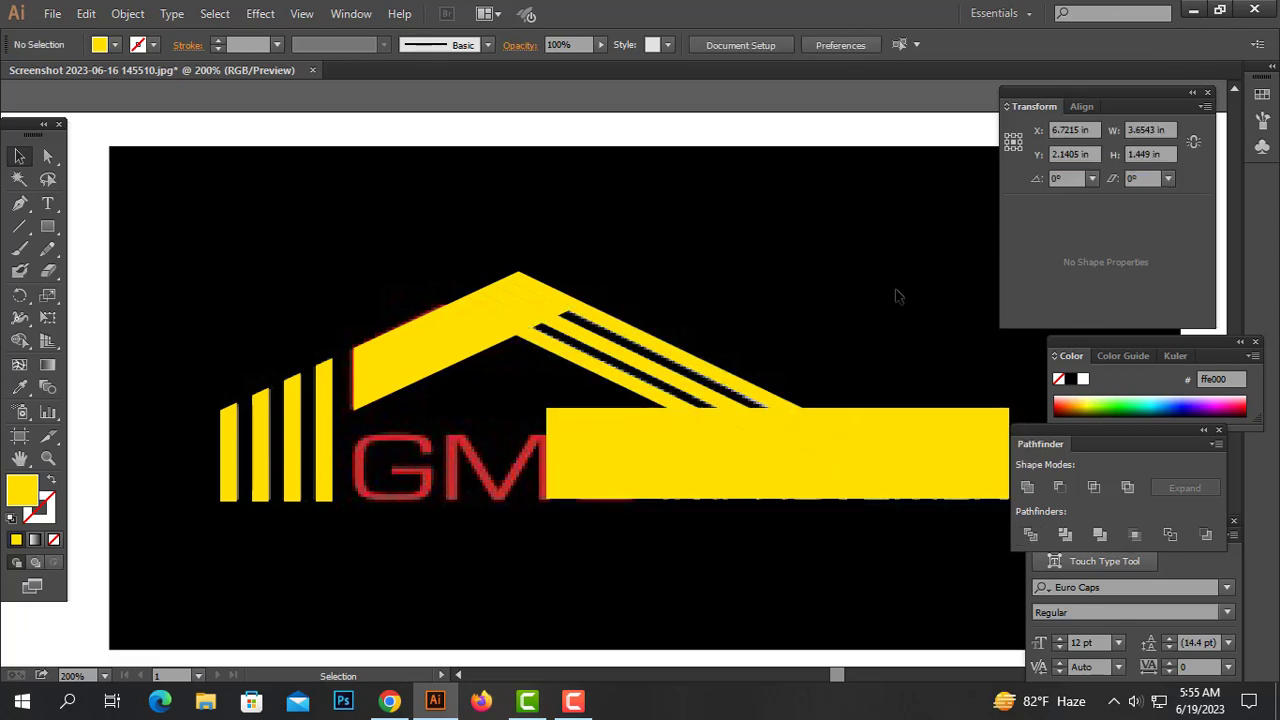
{"action": "left_click_drag", "start_coordinate": [914, 318], "coordinate": [664, 404]}
{"action": "key", "text": "Delete"}
{"action": "key", "text": "Delete"}
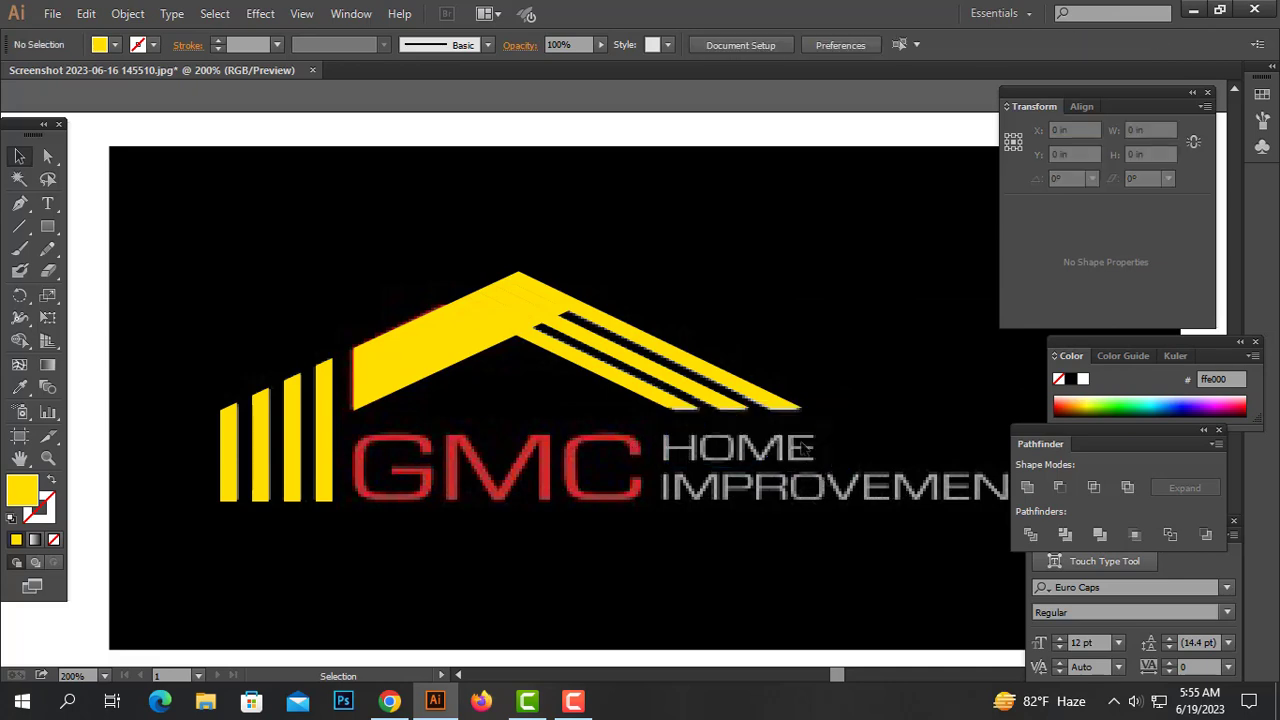
Move the outlined GMC HOME IMPROVEMENTS text further down to make room below the reference image
{"action": "left_click_drag", "start_coordinate": [830, 458], "coordinate": [266, 306]}
{"action": "left_click", "coordinate": [697, 220]}
{"action": "left_click_drag", "start_coordinate": [828, 244], "coordinate": [284, 474]}
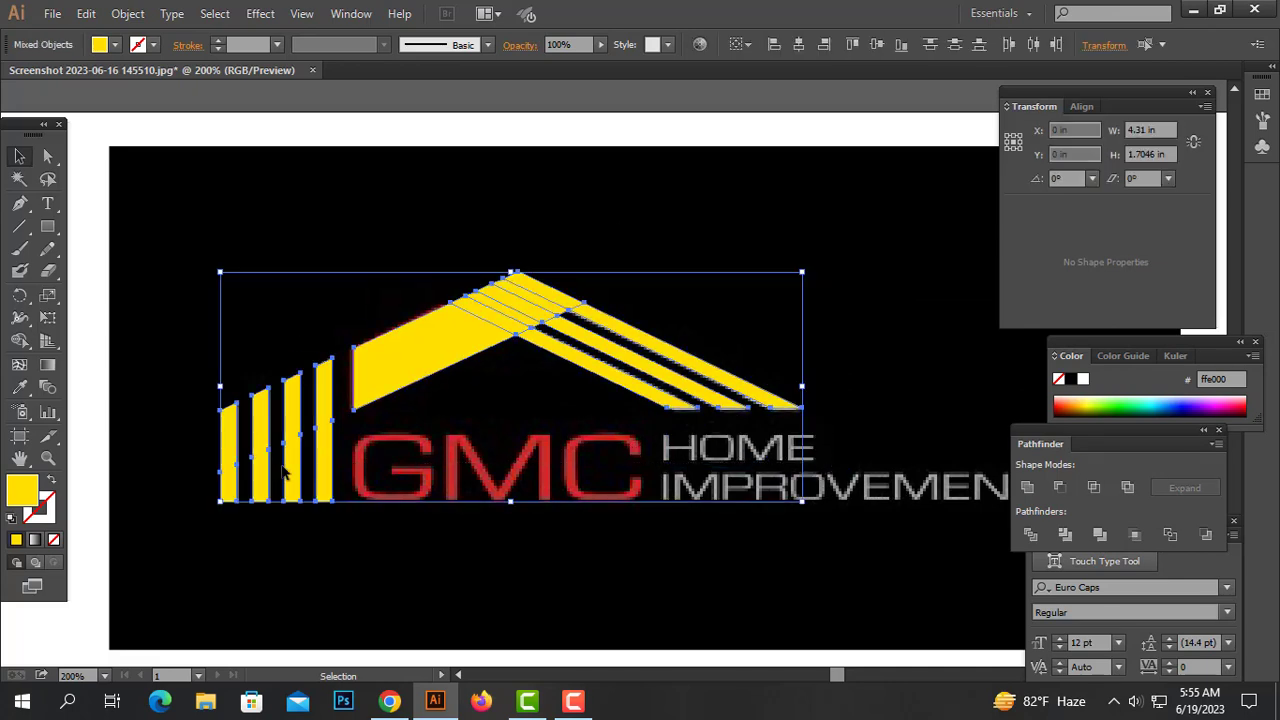
{"action": "key", "text": "ctrl+minus"}
{"action": "left_click_drag", "start_coordinate": [688, 183], "coordinate": [178, 432]}
{"action": "scroll", "coordinate": [529, 400], "scroll_direction": "down", "scroll_amount": 3}
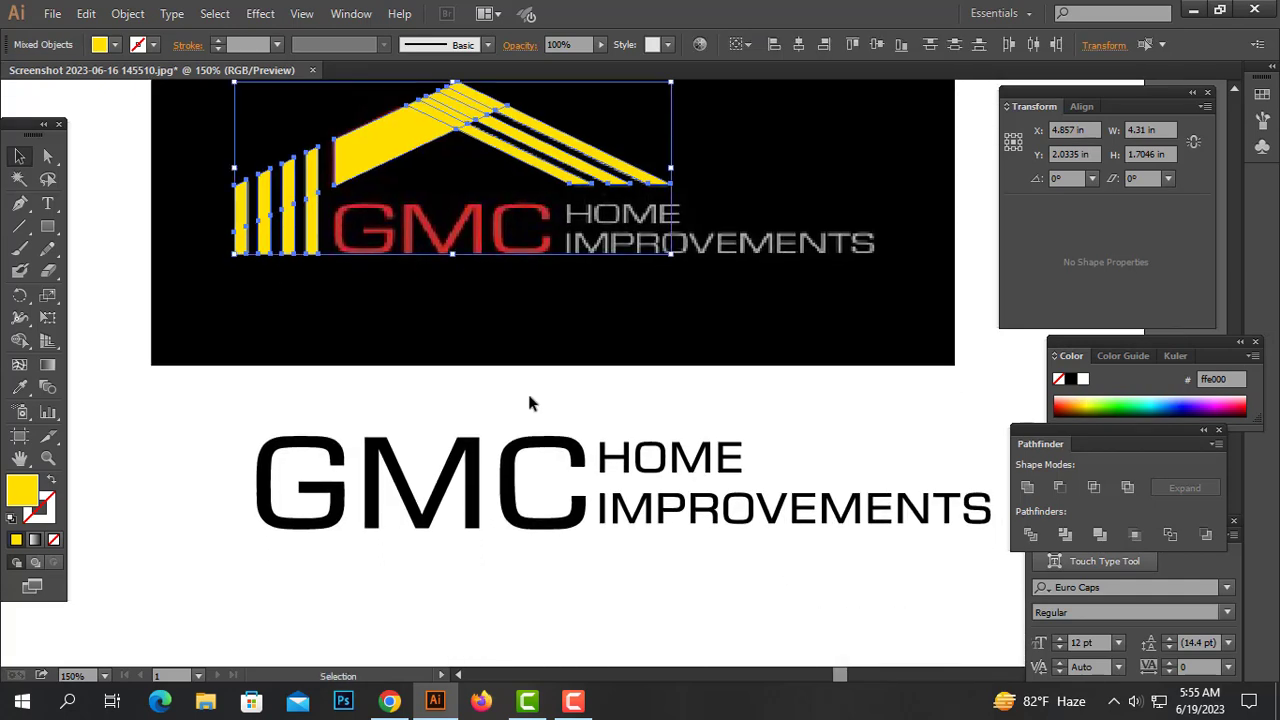
{"action": "left_click", "coordinate": [697, 476]}
{"action": "left_click_drag", "start_coordinate": [685, 470], "coordinate": [682, 580]}
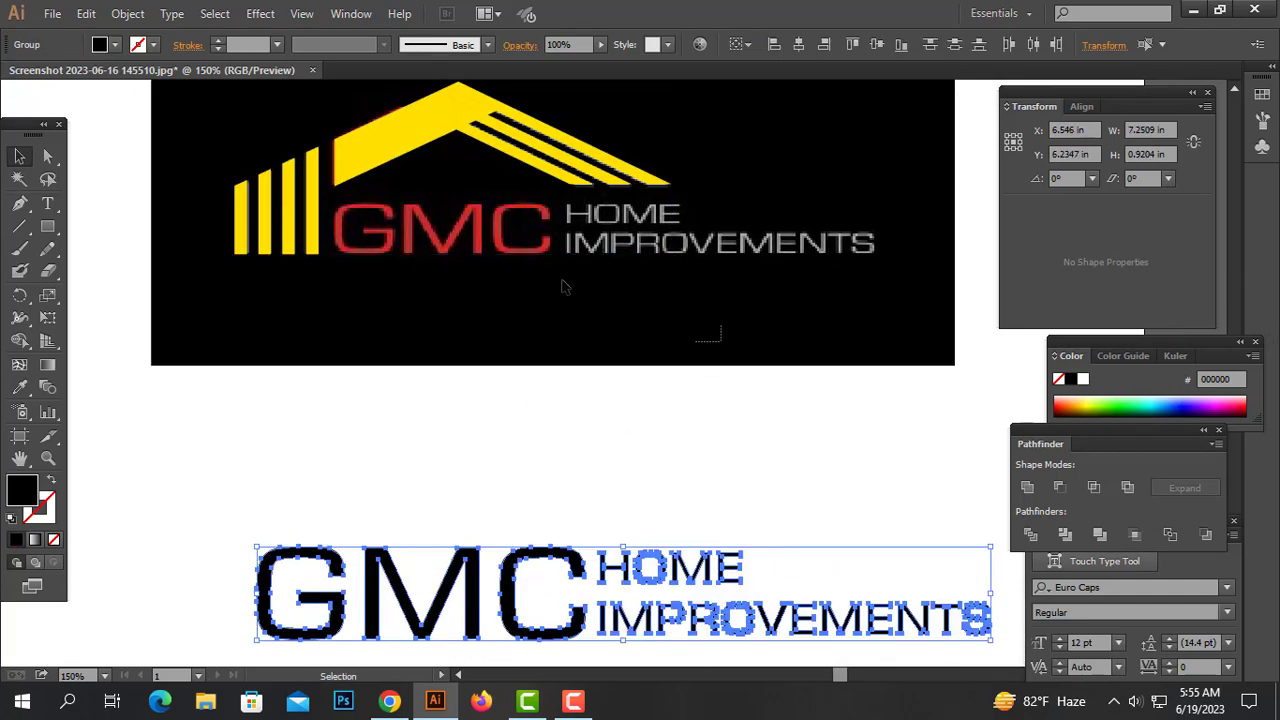
Move the traced roof and bar shapes down off the reference, above the outlined text
{"action": "left_click_drag", "start_coordinate": [712, 342], "coordinate": [205, 105]}
{"action": "left_click_drag", "start_coordinate": [388, 133], "coordinate": [402, 410]}
{"action": "key", "text": "ctrl+z"}
{"action": "left_click_drag", "start_coordinate": [580, 205], "coordinate": [590, 255]}
{"action": "left_click_drag", "start_coordinate": [744, 128], "coordinate": [215, 271]}
{"action": "left_click_drag", "start_coordinate": [459, 170], "coordinate": [408, 441]}
Unite the roof bar with the sloped-bar fragments overlapping its peak using Unite
{"action": "left_click", "coordinate": [649, 483]}
{"action": "left_click_drag", "start_coordinate": [383, 384], "coordinate": [472, 447]}
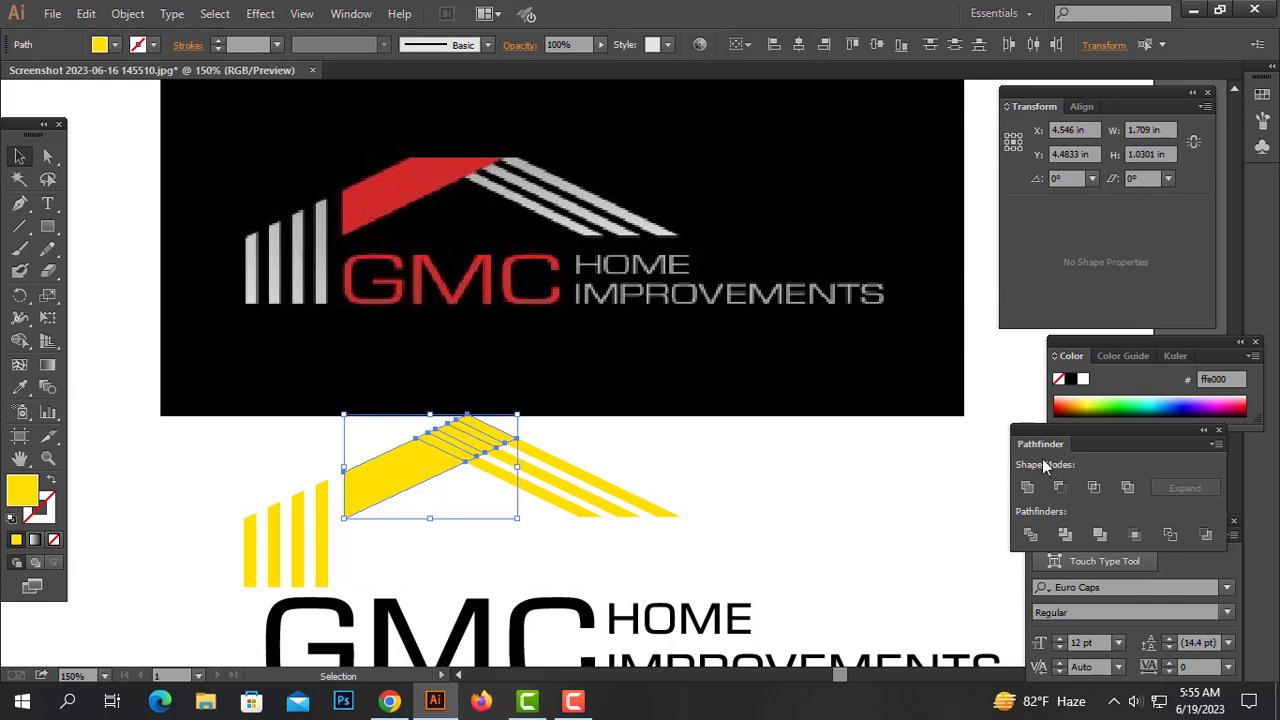
{"action": "left_click", "coordinate": [1030, 487]}
{"action": "left_click", "coordinate": [710, 462]}
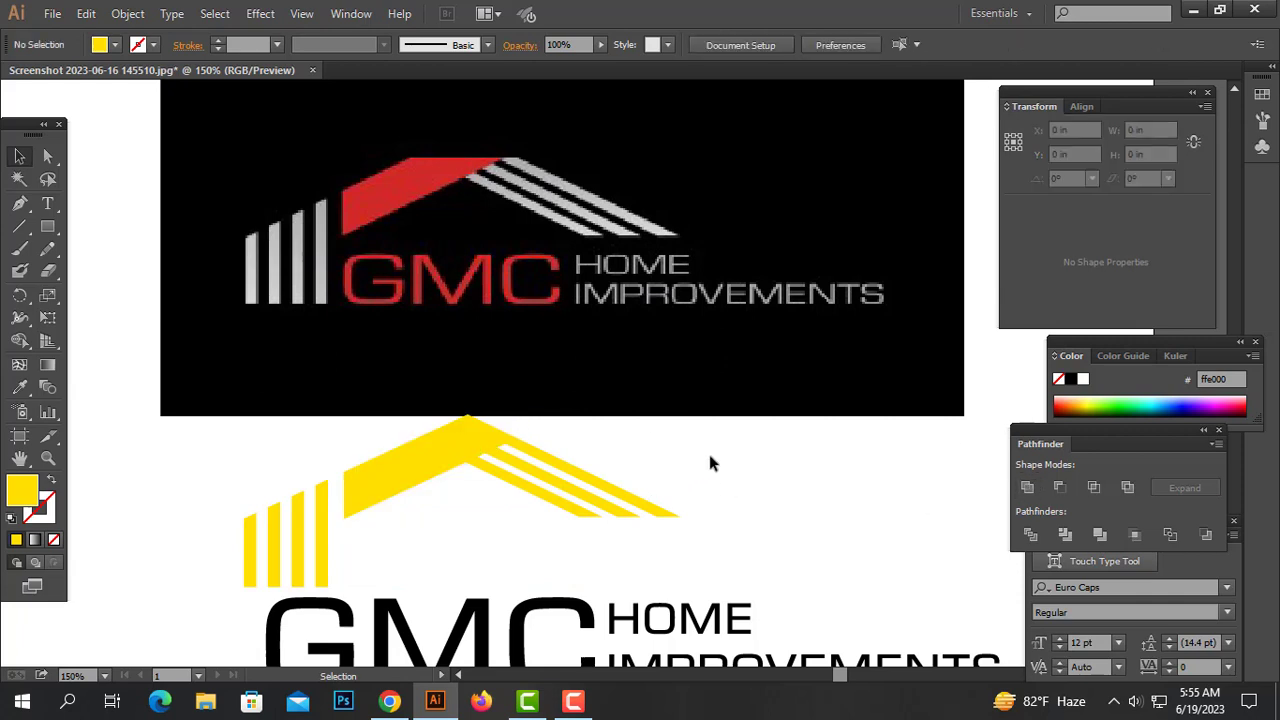
{"action": "left_click_drag", "start_coordinate": [569, 527], "coordinate": [569, 527]}
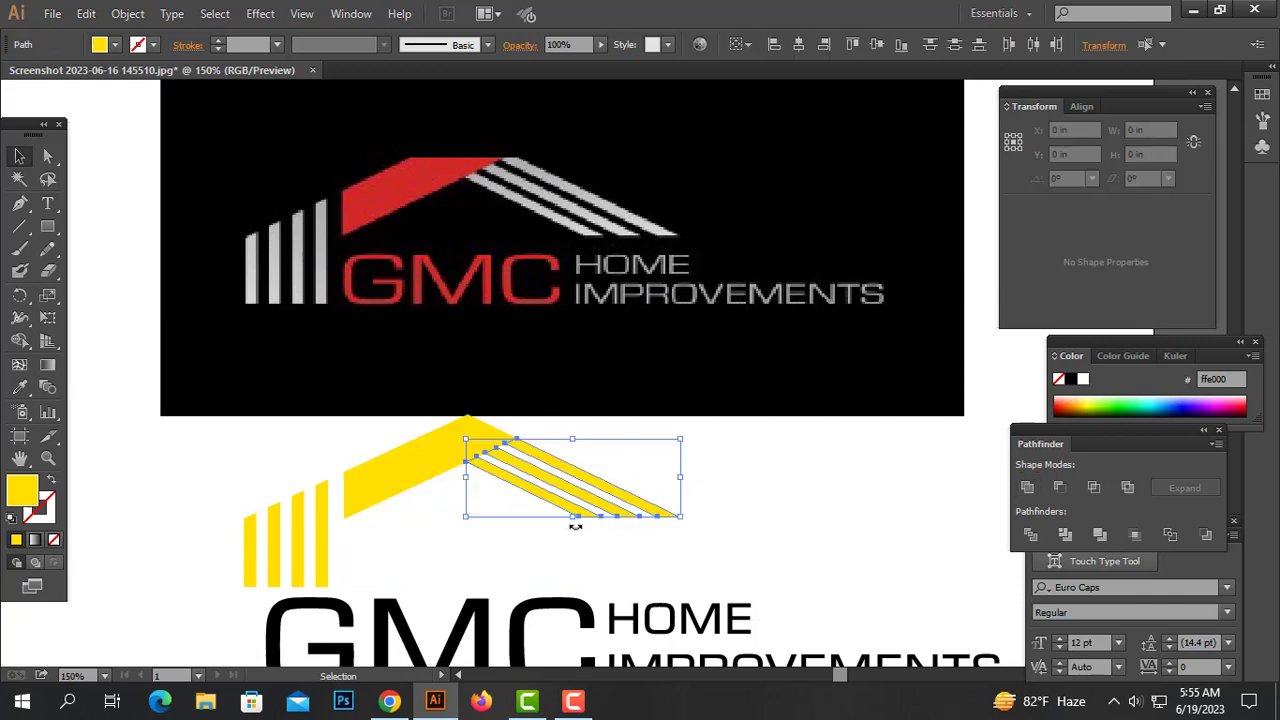
{"action": "left_click_drag", "start_coordinate": [532, 397], "coordinate": [471, 419]}
{"action": "left_click", "coordinate": [565, 446]}
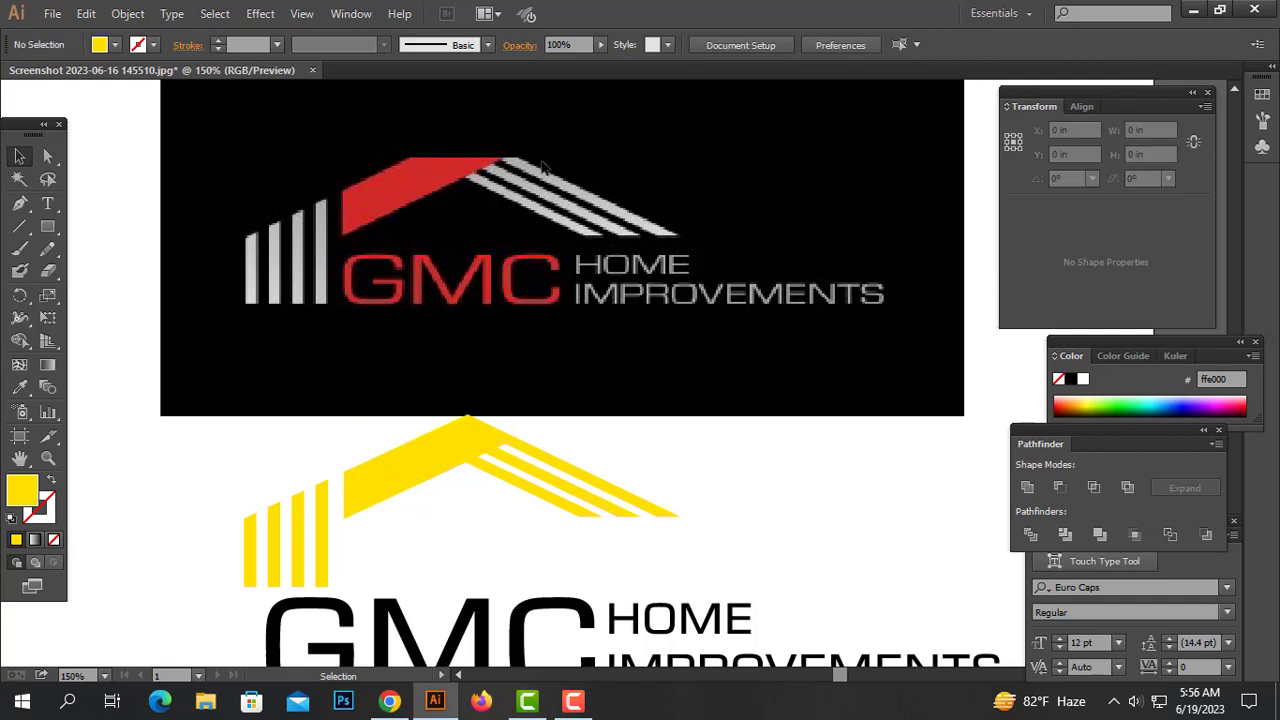
Draw a rectangle about 3.42 by 0.77 in over the roof's peak and subtract it from the roof bar with Minus Front
{"action": "left_click_drag", "start_coordinate": [47, 226], "coordinate": [110, 222]}
{"action": "left_click_drag", "start_coordinate": [231, 366], "coordinate": [577, 442]}
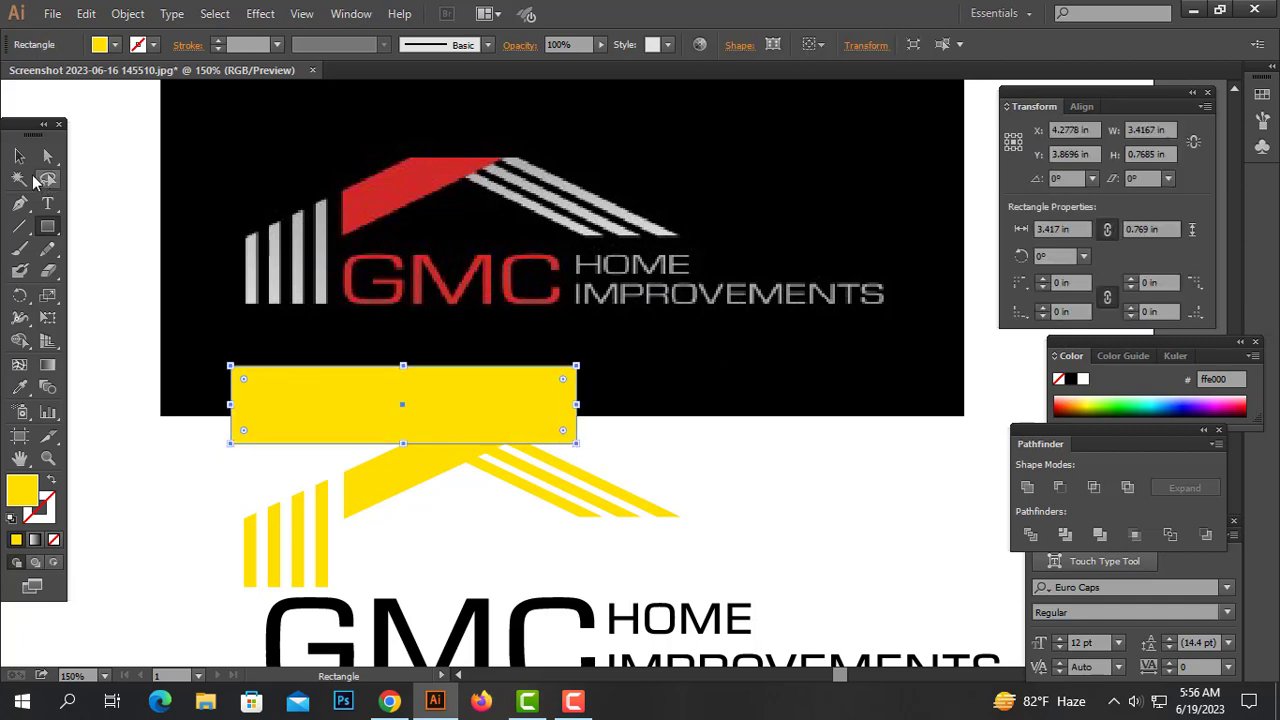
{"action": "left_click", "coordinate": [19, 156]}
{"action": "left_click", "coordinate": [560, 468], "text": "shift"}
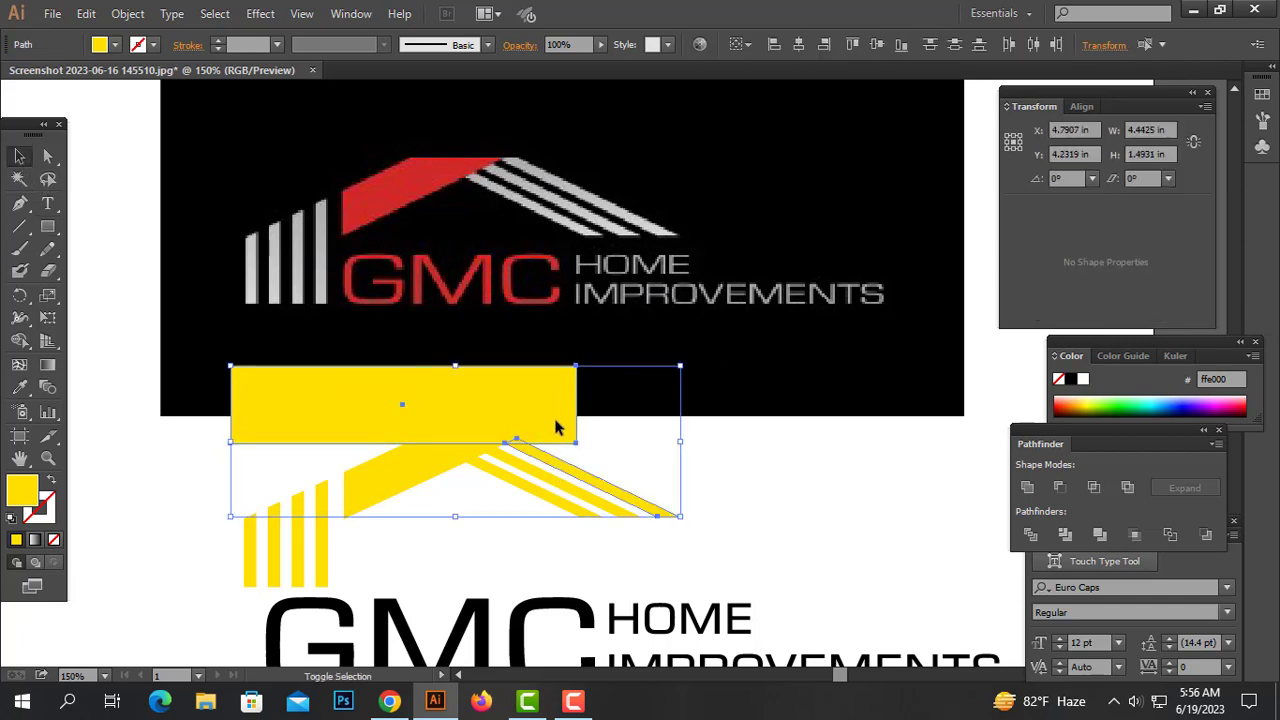
{"action": "left_click", "coordinate": [628, 449]}
{"action": "left_click", "coordinate": [560, 428]}
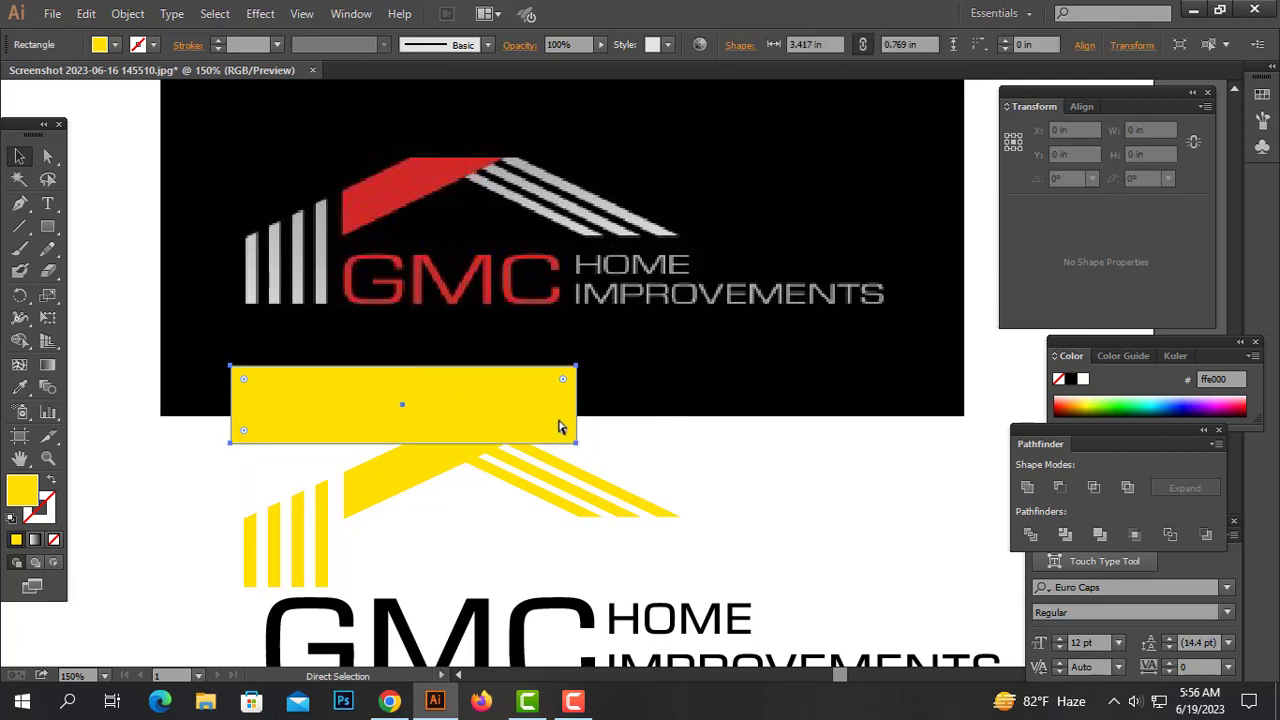
{"action": "left_click", "coordinate": [590, 479], "text": "shift"}
{"action": "left_click", "coordinate": [1066, 490]}
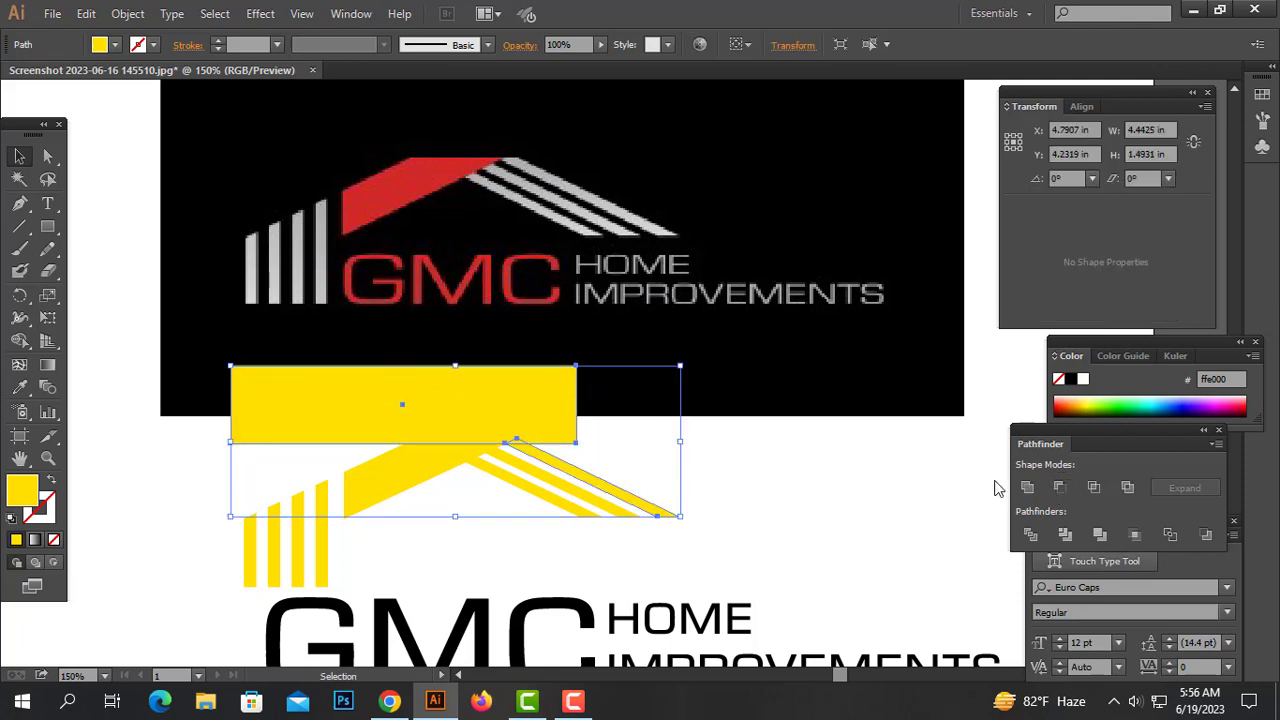
{"action": "left_click", "coordinate": [735, 455]}
{"action": "left_click", "coordinate": [486, 405]}
{"action": "left_click", "coordinate": [408, 484], "text": "shift"}
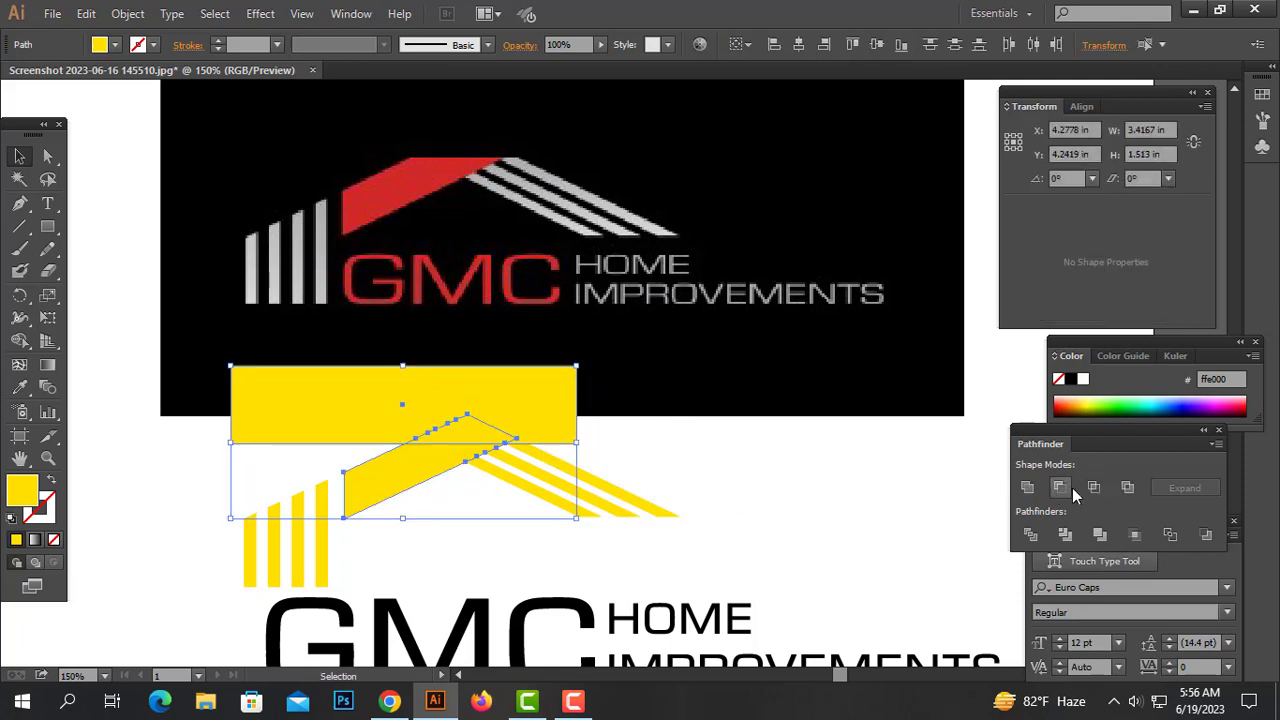
{"action": "left_click", "coordinate": [1060, 487]}
{"action": "left_click", "coordinate": [736, 463]}
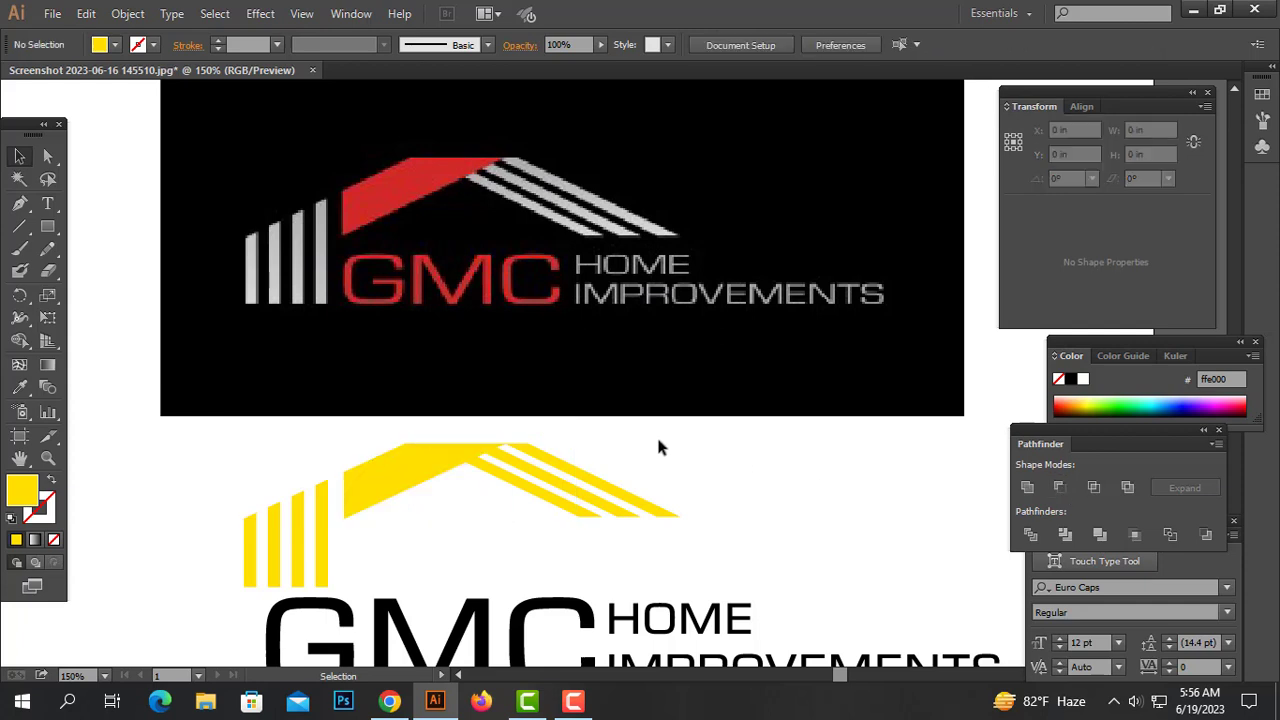
Color the roof bar red by sampling the reference's red roof with the Eyedropper
{"action": "left_click_drag", "start_coordinate": [653, 434], "coordinate": [241, 508]}
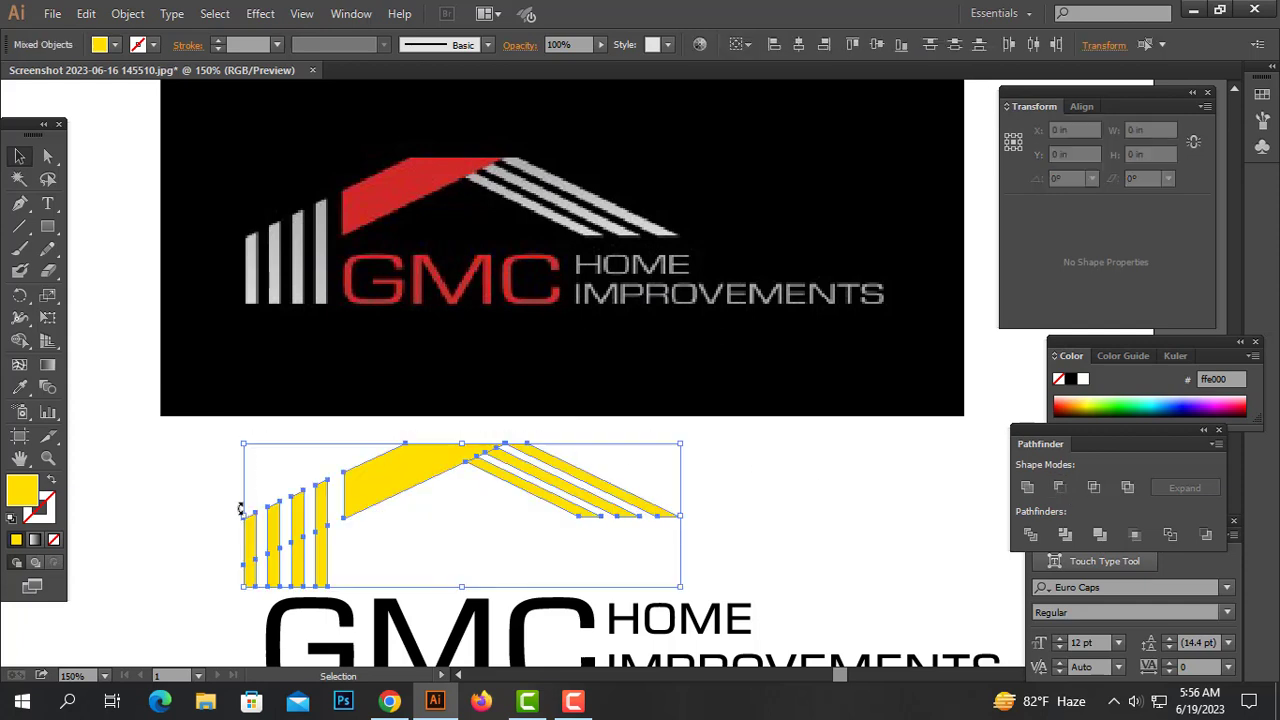
{"action": "left_click", "coordinate": [375, 523]}
{"action": "left_click", "coordinate": [386, 464]}
{"action": "key", "text": "i"}
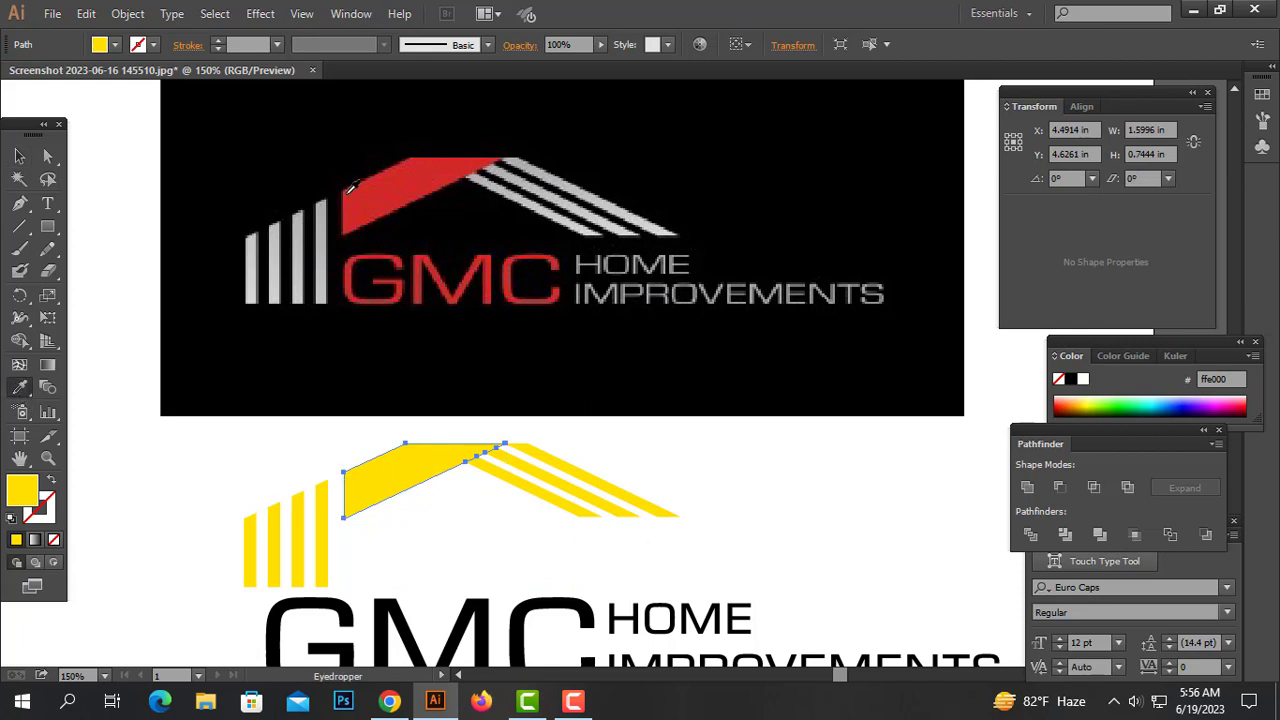
{"action": "left_click", "coordinate": [416, 192]}
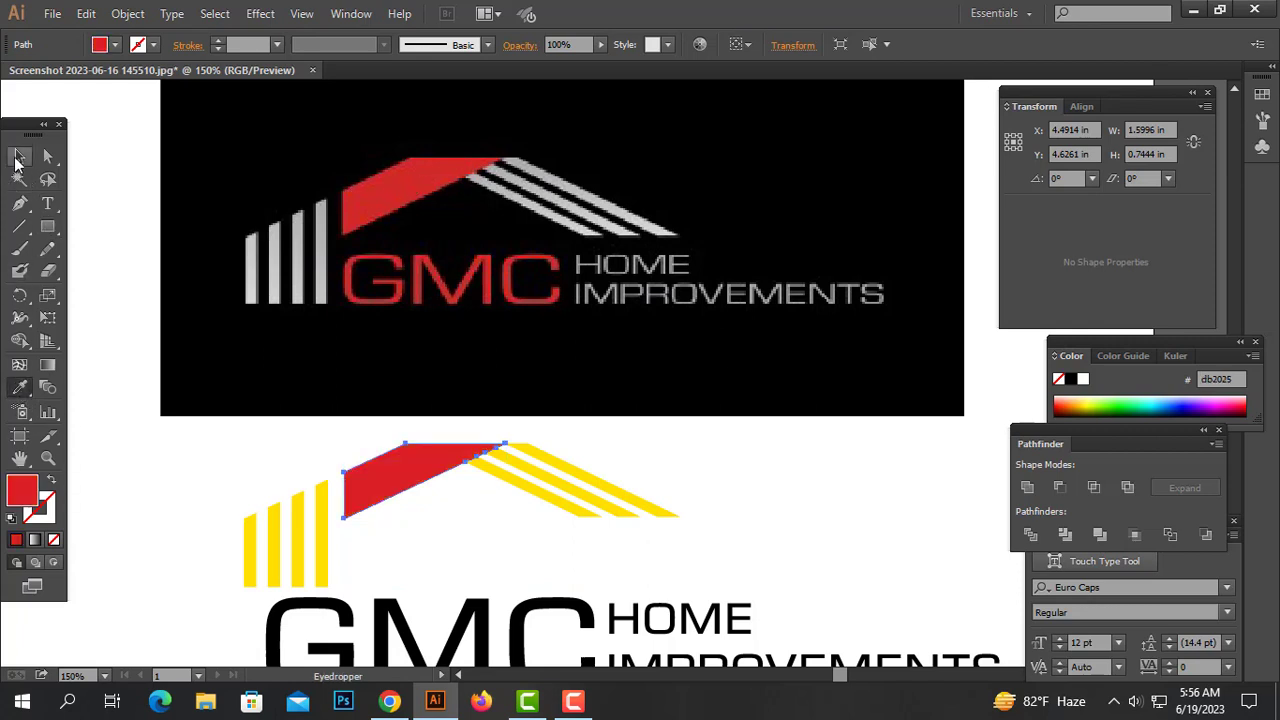
Select the vertical and sloped bars and color them gray sampled from the reference bars with the Eyedropper
{"action": "left_click", "coordinate": [18, 157]}
{"action": "left_click_drag", "start_coordinate": [591, 549], "coordinate": [592, 550]}
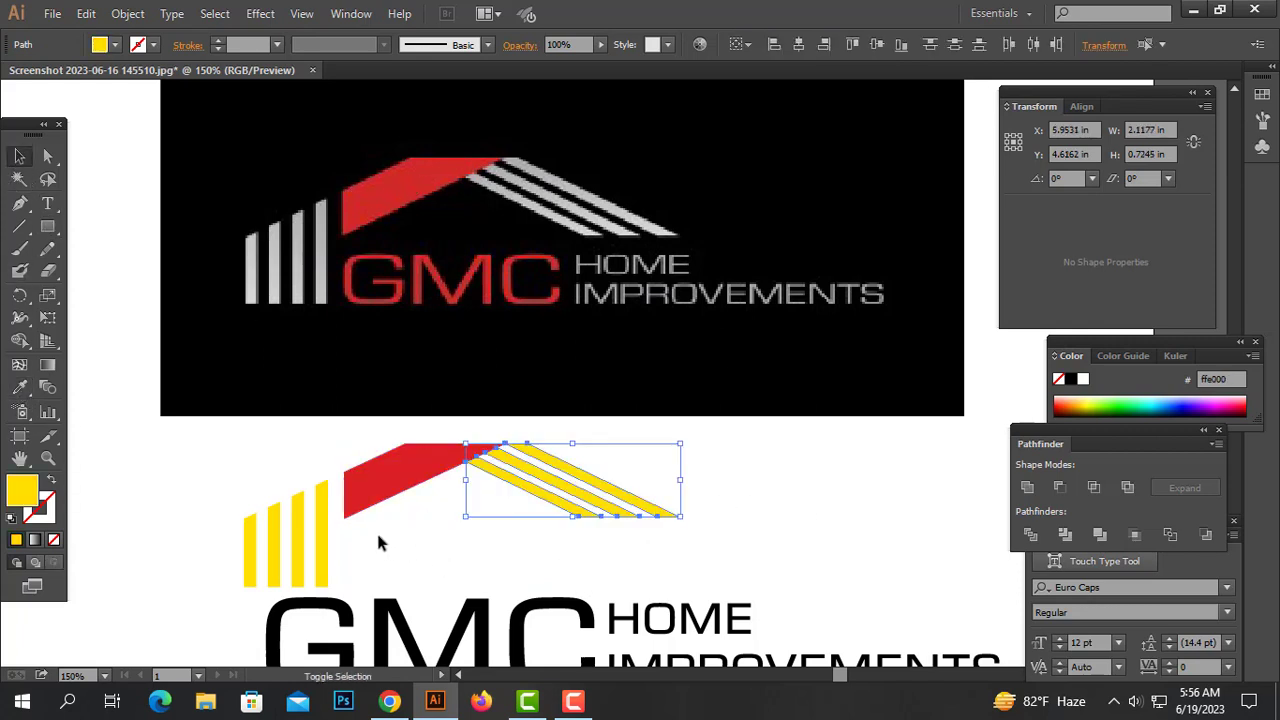
{"action": "left_click_drag", "start_coordinate": [378, 536], "coordinate": [237, 575]}
{"action": "left_click", "coordinate": [20, 390]}
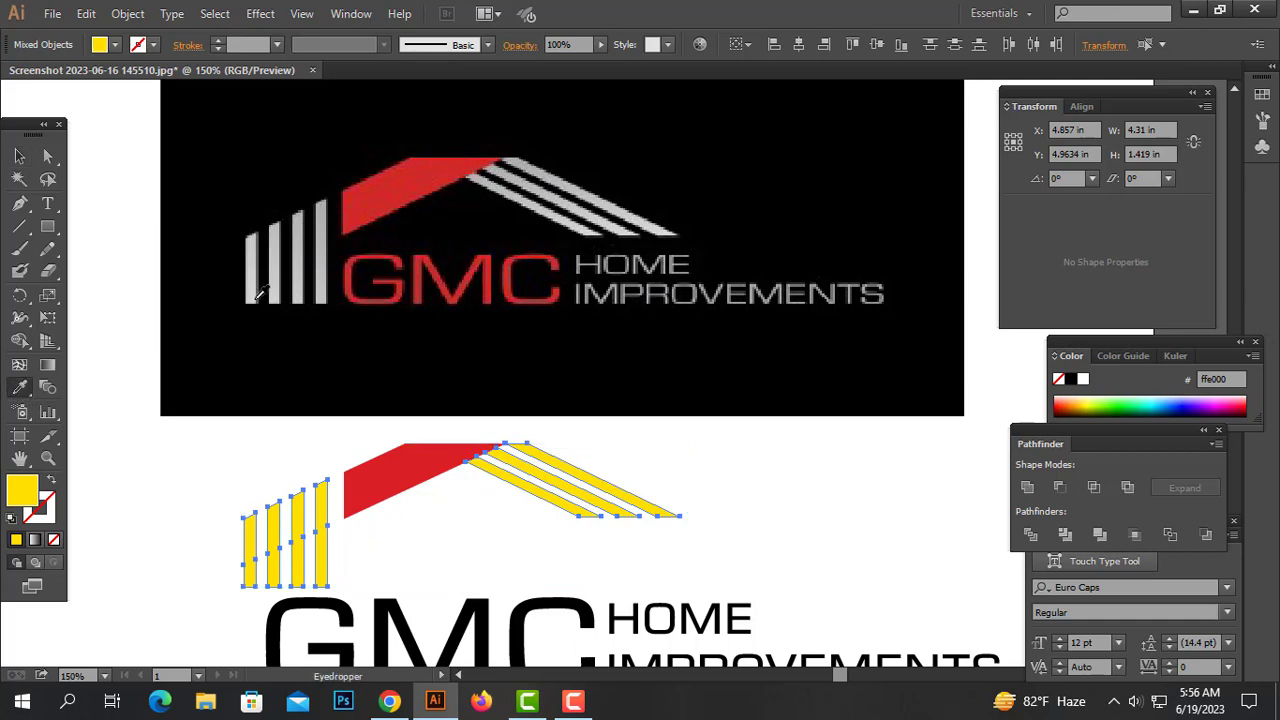
{"action": "left_click", "coordinate": [320, 266]}
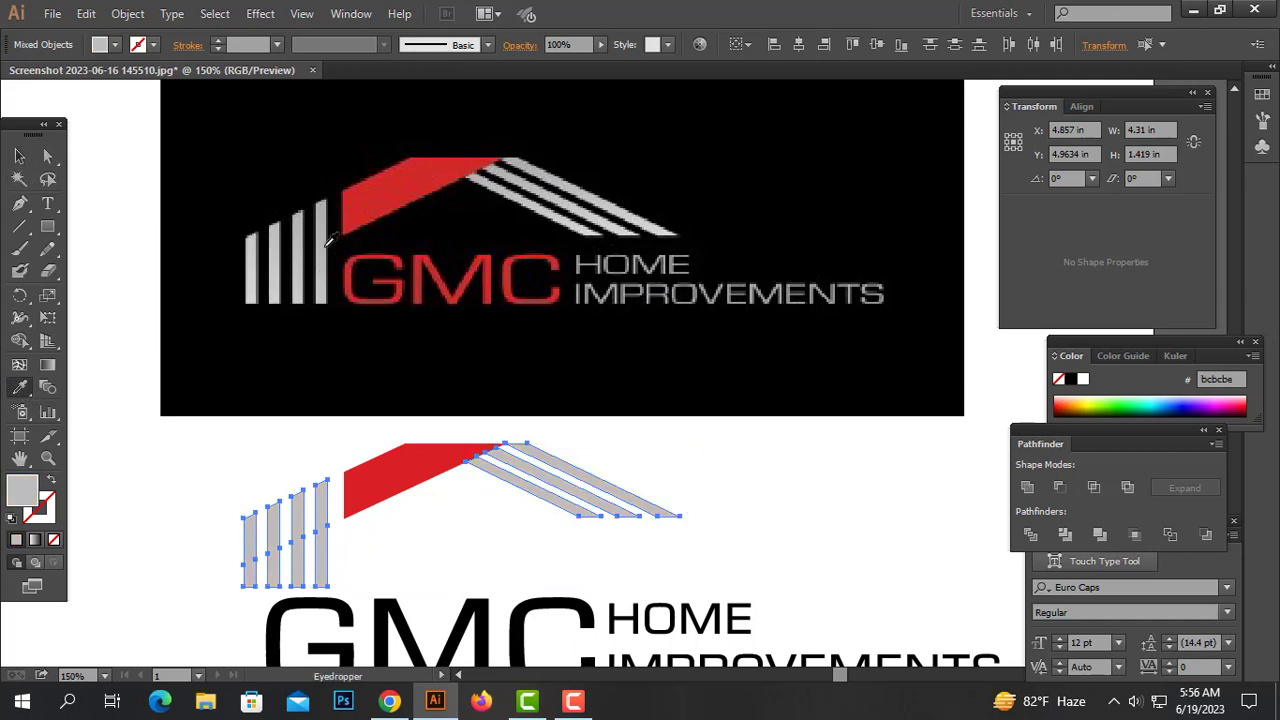
Lighten the bars' fill color to d0cdd3 in the Color Picker
{"action": "double_click", "coordinate": [21, 489]}
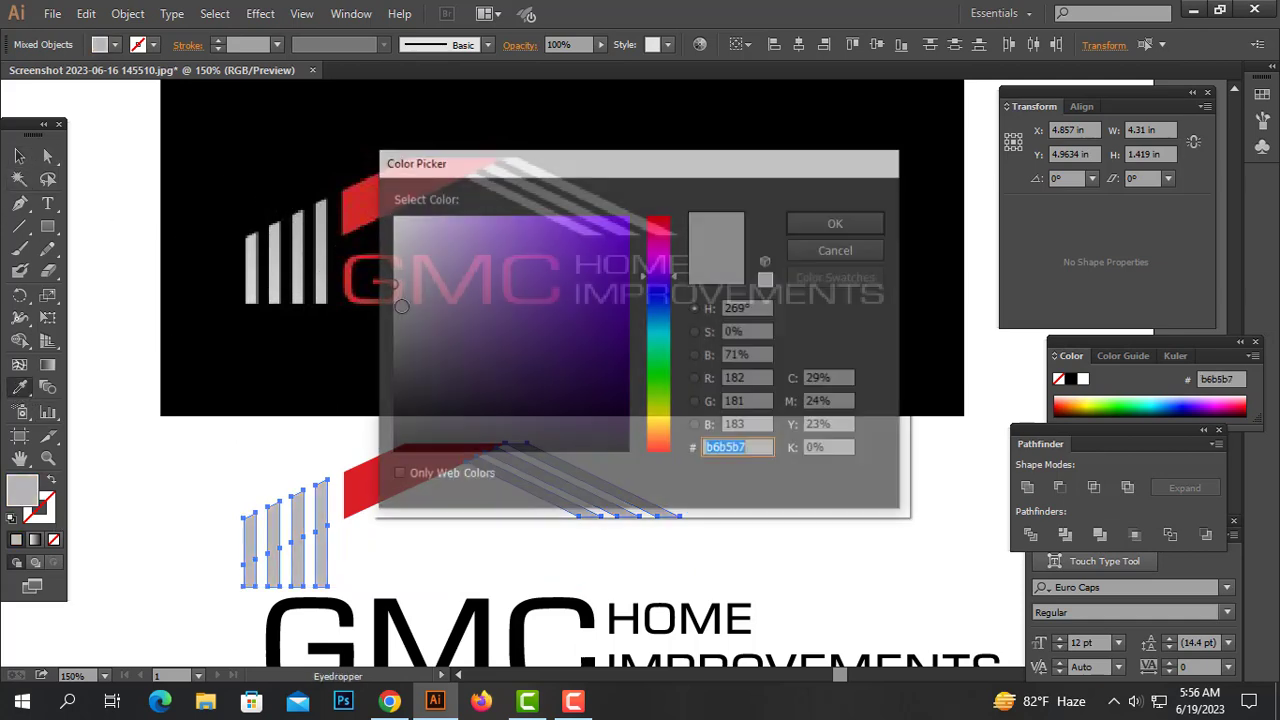
{"action": "left_click", "coordinate": [399, 256]}
{"action": "left_click", "coordinate": [818, 227]}
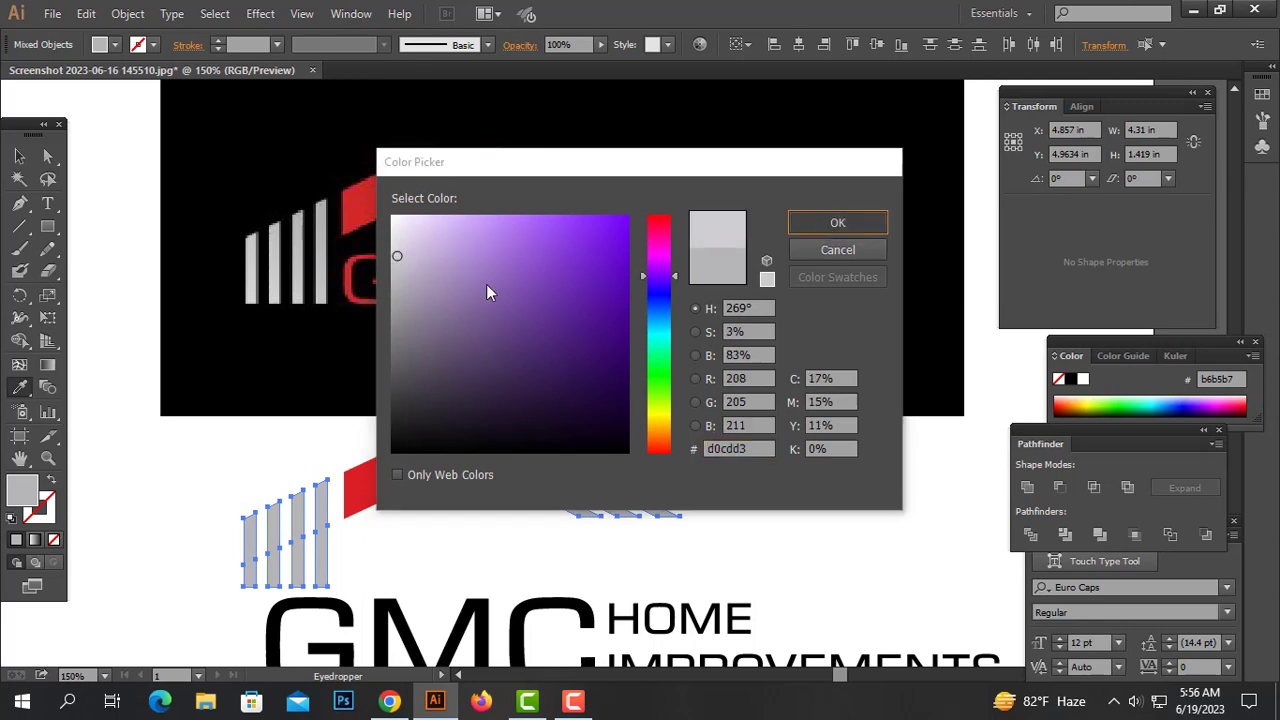
Zoom in on the outlined text and ungroup the GMC letters
{"action": "left_click", "coordinate": [20, 157]}
{"action": "left_click", "coordinate": [664, 503]}
{"action": "left_click", "coordinate": [666, 507], "text": "ctrl+alt"}
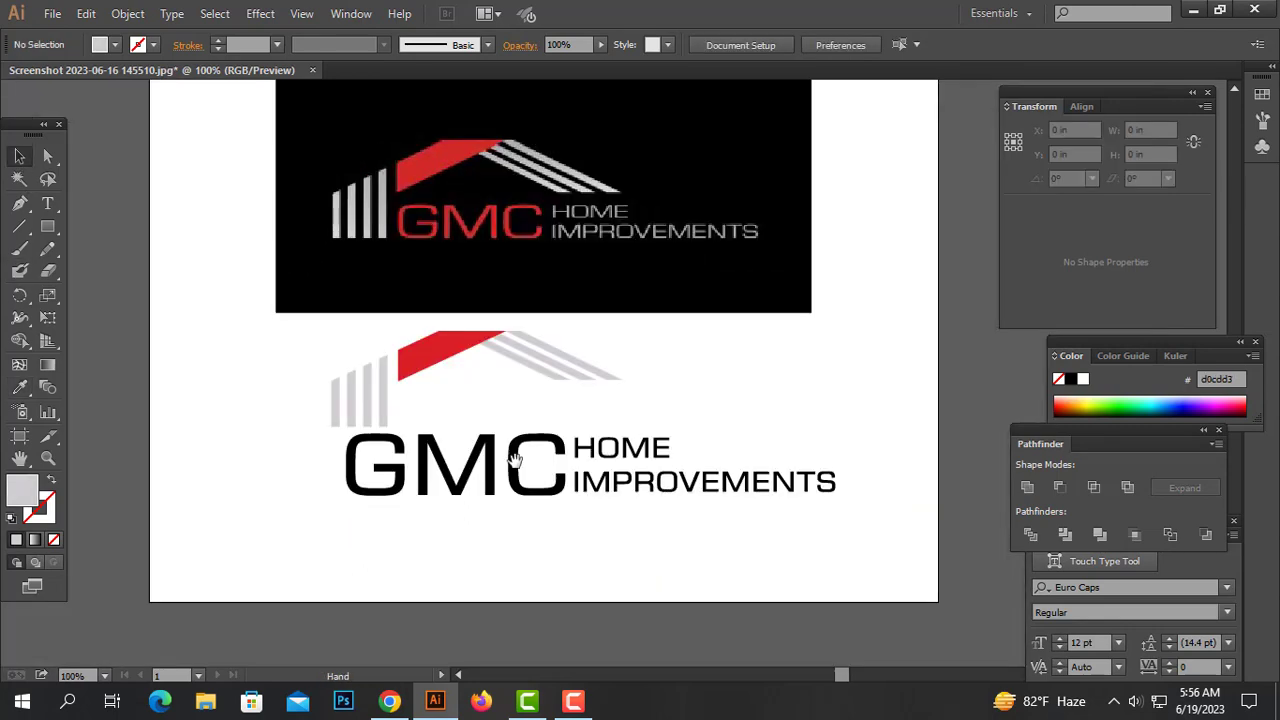
{"action": "left_click", "coordinate": [356, 478]}
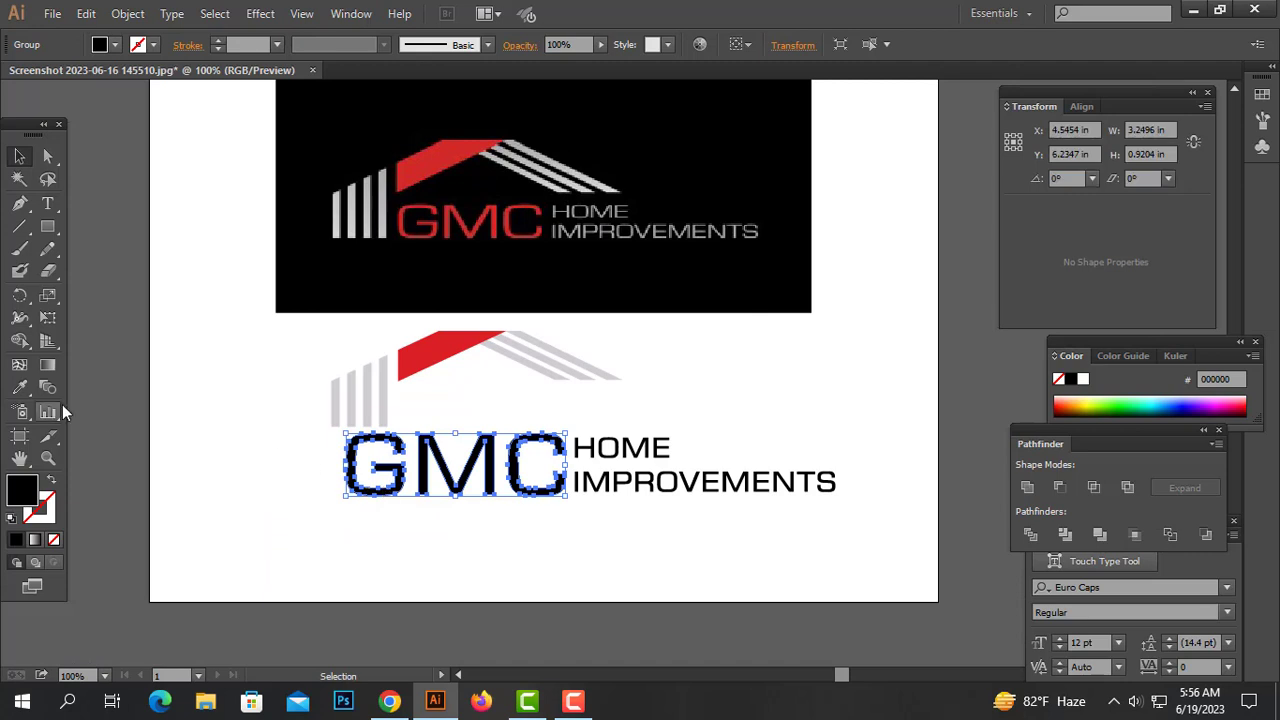
{"action": "left_click", "coordinate": [393, 537]}
{"action": "left_click", "coordinate": [515, 440], "text": "ctrl"}
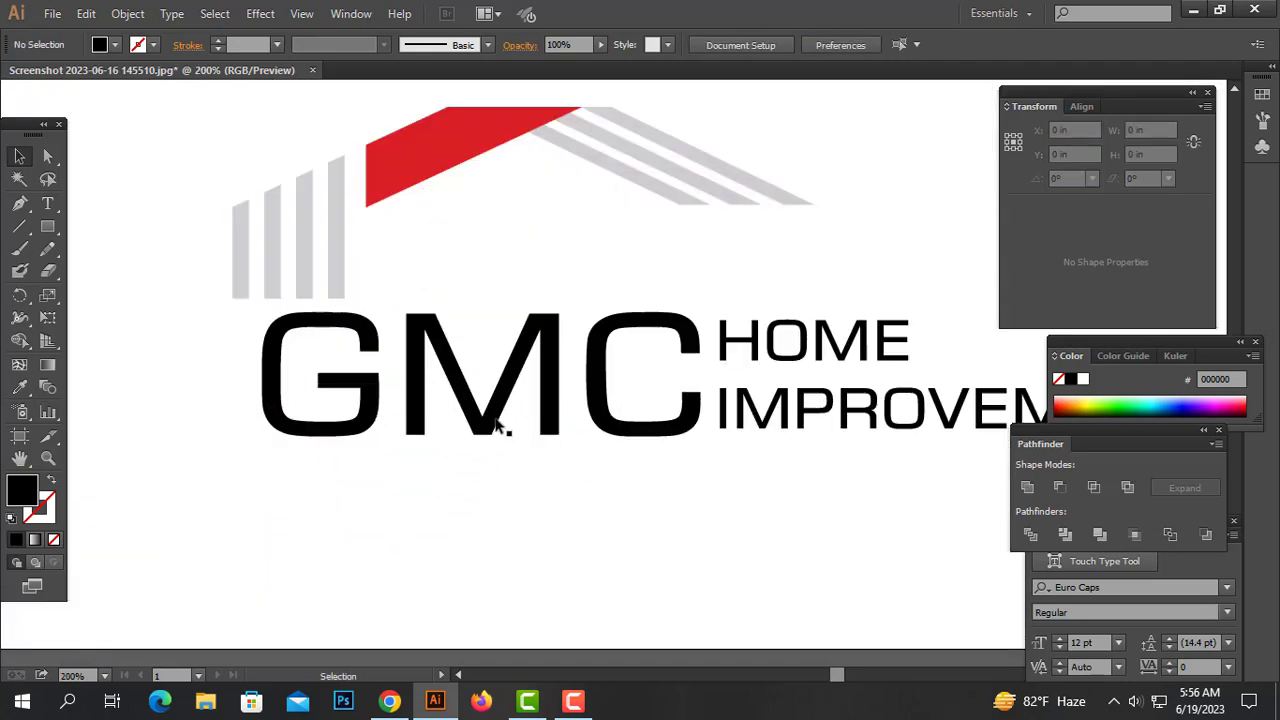
{"action": "left_click", "coordinate": [370, 402]}
{"action": "right_click", "coordinate": [371, 399]}
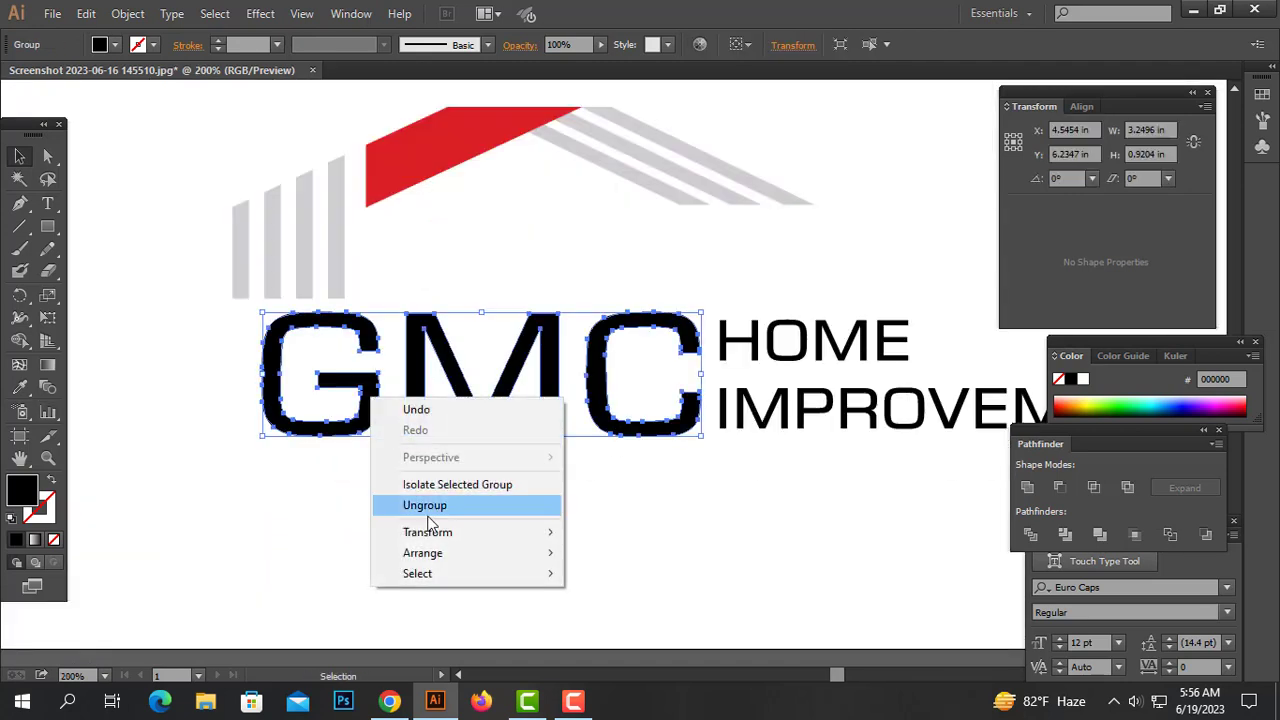
{"action": "left_click", "coordinate": [434, 507]}
Shift the G slightly toward the M and regroup the three GMC letters
{"action": "left_click", "coordinate": [381, 453]}
{"action": "left_click_drag", "start_coordinate": [366, 393], "coordinate": [377, 393]}
{"action": "left_click", "coordinate": [592, 535]}
{"action": "left_click_drag", "start_coordinate": [554, 277], "coordinate": [420, 395]}
{"action": "key", "text": "ctrl+minus"}
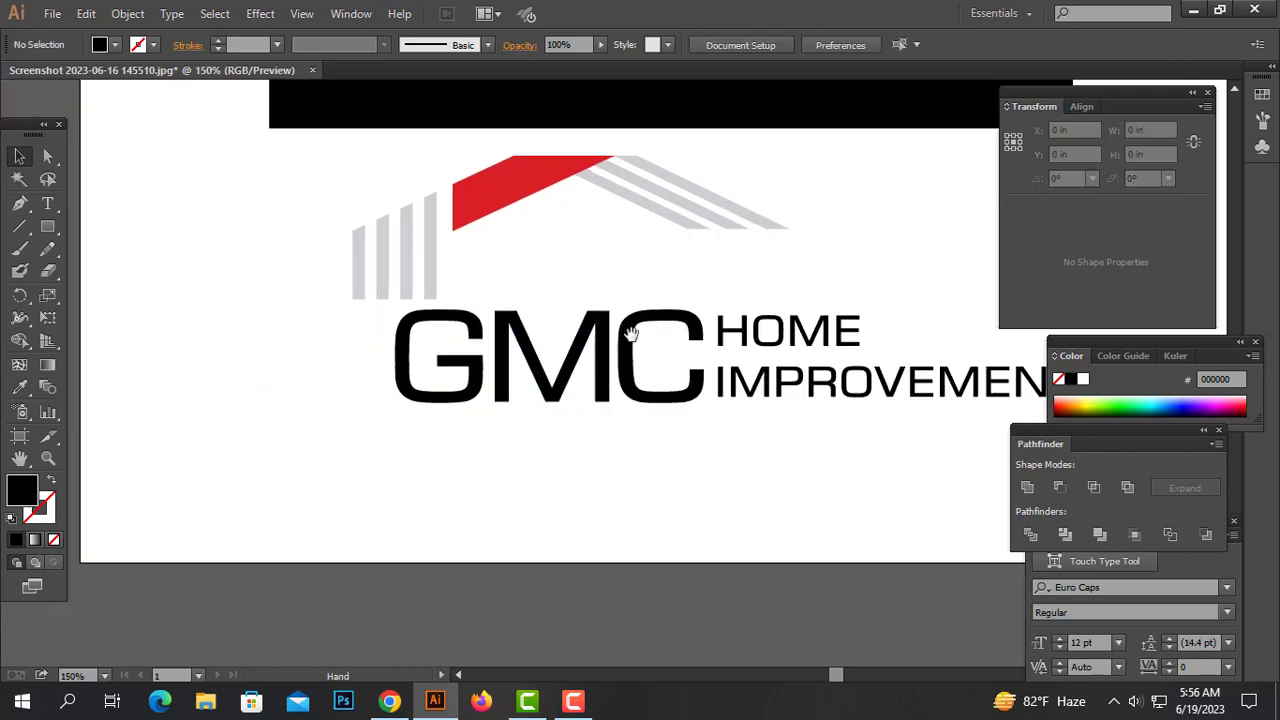
{"action": "left_click_drag", "start_coordinate": [668, 290], "coordinate": [456, 418]}
{"action": "key", "text": "ctrl+g"}
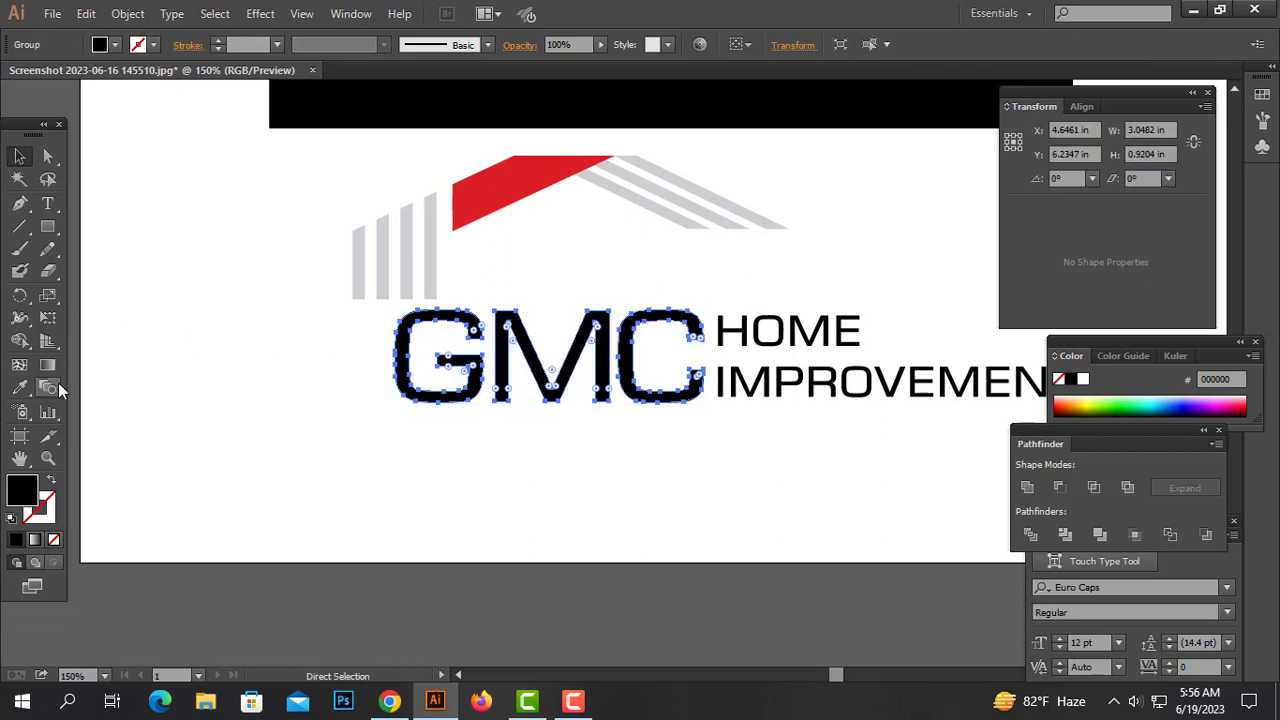
Color the GMC letters red by sampling the roof bar with the Eyedropper
{"action": "left_click", "coordinate": [19, 387]}
{"action": "left_click", "coordinate": [505, 186]}
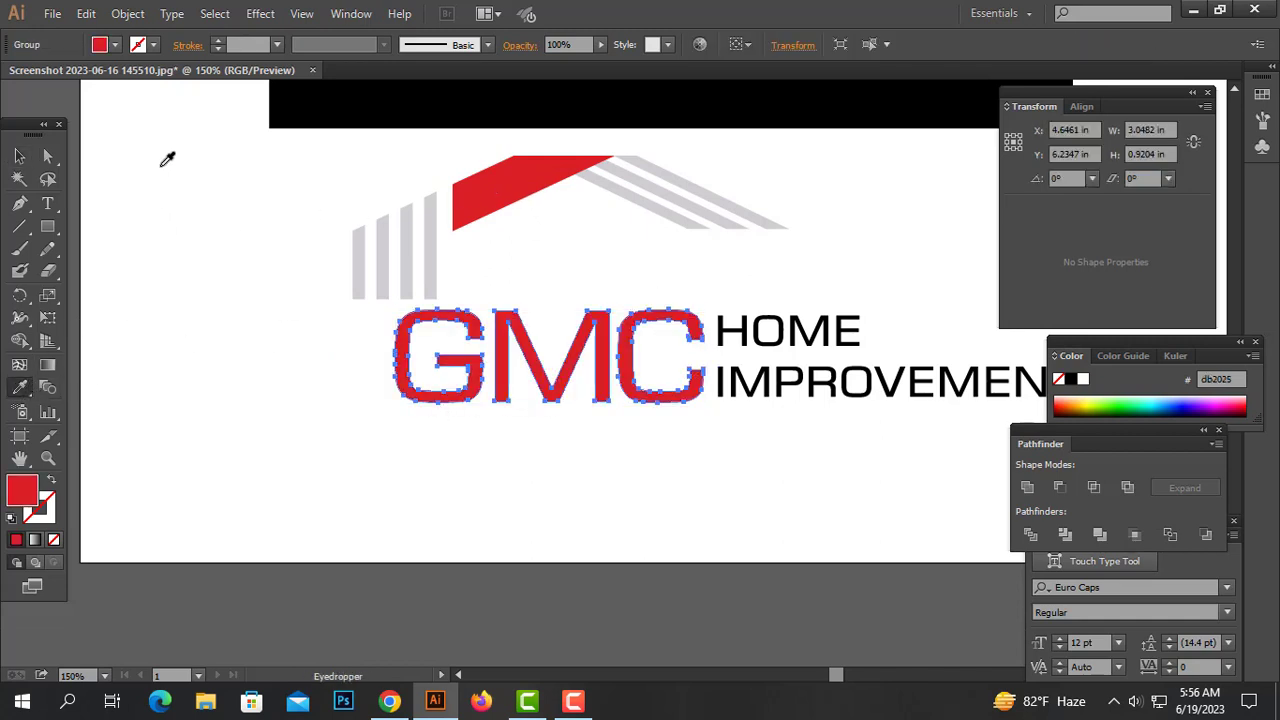
{"action": "left_click", "coordinate": [20, 157]}
{"action": "left_click", "coordinate": [290, 325]}
{"action": "scroll", "coordinate": [593, 362], "scroll_direction": "up", "scroll_amount": 2}
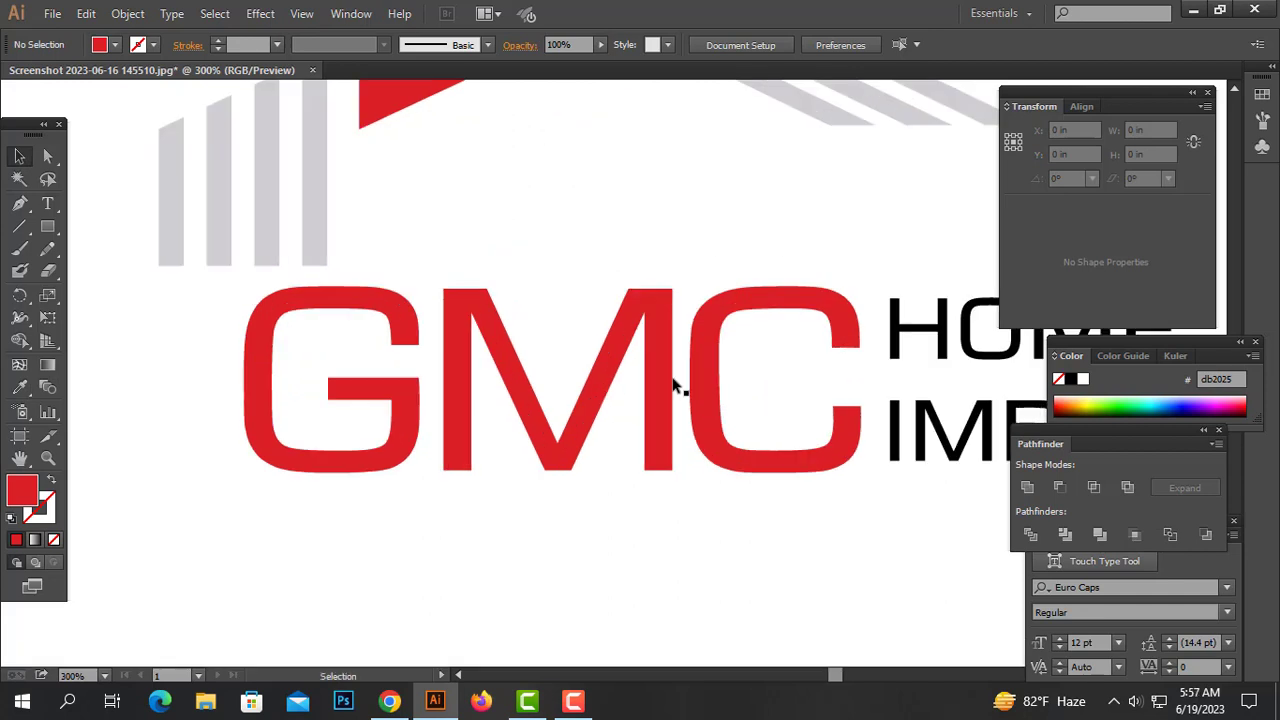
Ungroup the red GMC letters and nudge the M slightly to adjust the spacing
{"action": "right_click", "coordinate": [392, 410]}
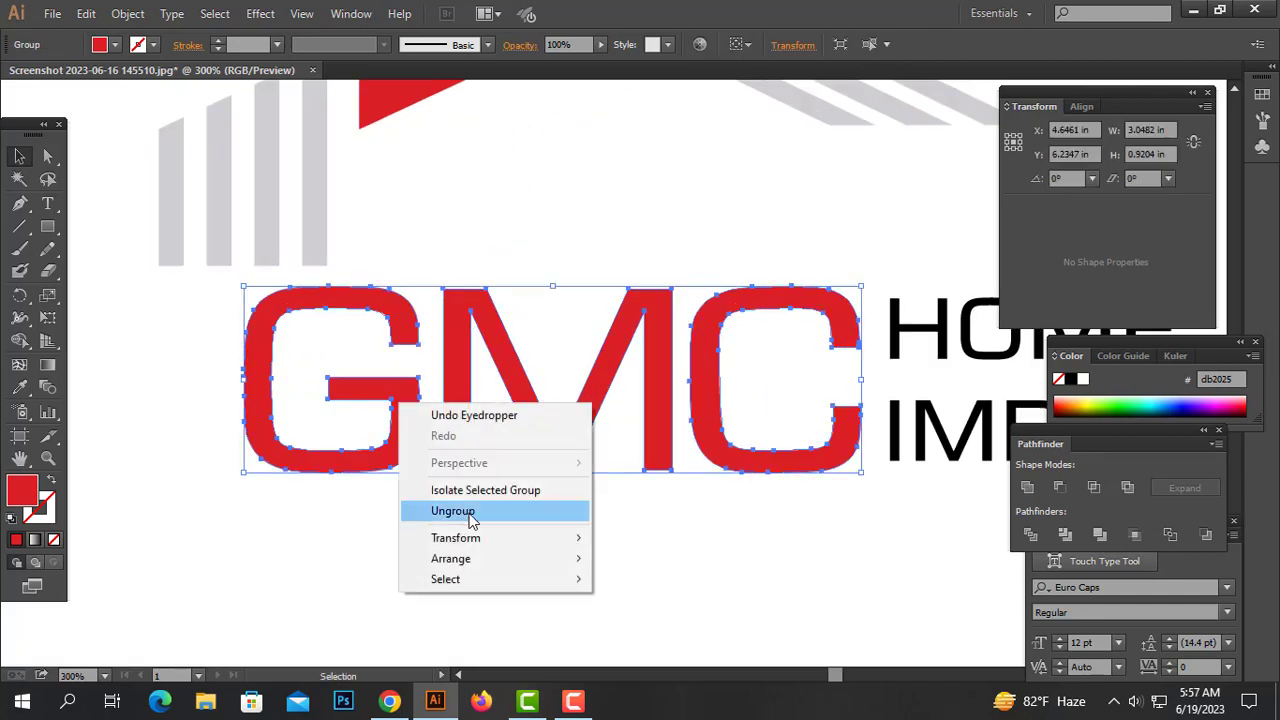
{"action": "left_click", "coordinate": [486, 511]}
{"action": "left_click", "coordinate": [420, 437]}
{"action": "left_click_drag", "start_coordinate": [417, 431], "coordinate": [425, 434]}
{"action": "left_click", "coordinate": [436, 452]}
{"action": "left_click", "coordinate": [749, 375], "text": "ctrl+alt"}
{"action": "left_click", "coordinate": [749, 375], "text": "ctrl+alt"}
Move the HOME IMPROVEMENTS text closer to GMC and color it gray by sampling the bars with the Eyedropper
{"action": "left_click_drag", "start_coordinate": [537, 296], "coordinate": [325, 423]}
{"action": "left_click", "coordinate": [824, 474]}
{"action": "left_click_drag", "start_coordinate": [824, 474], "coordinate": [700, 362]}
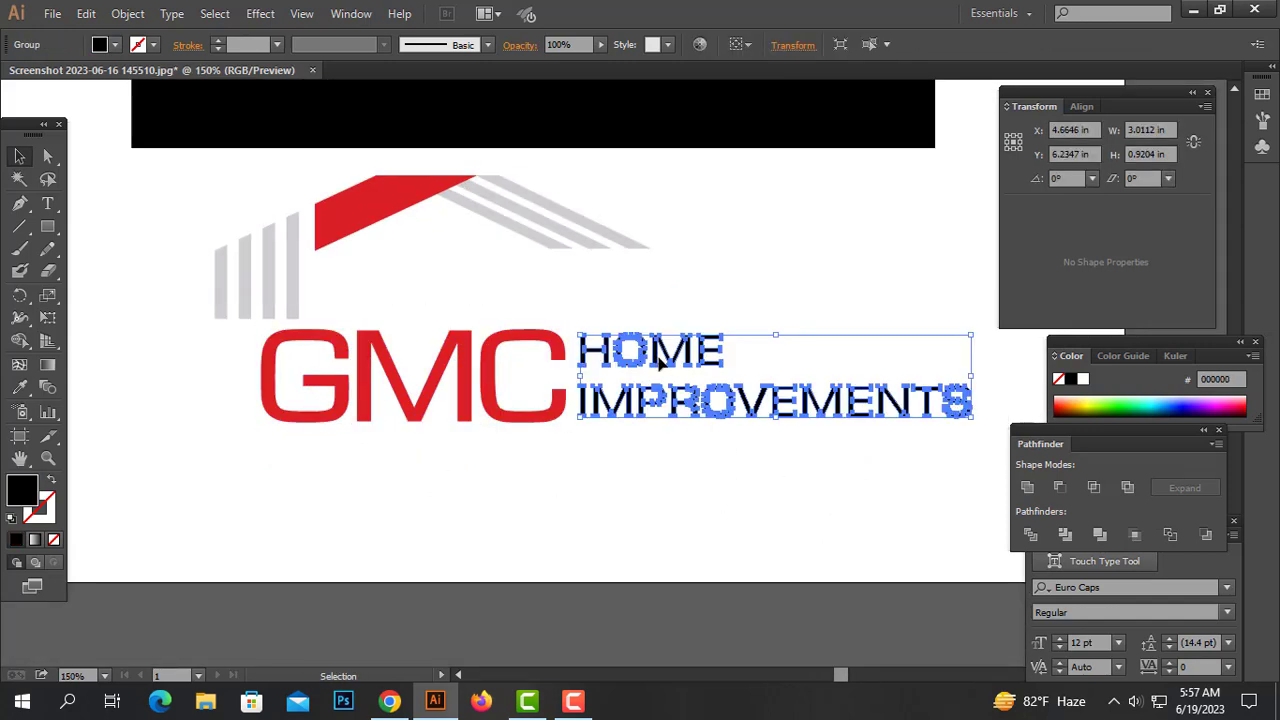
{"action": "left_click", "coordinate": [20, 389]}
{"action": "left_click", "coordinate": [297, 251]}
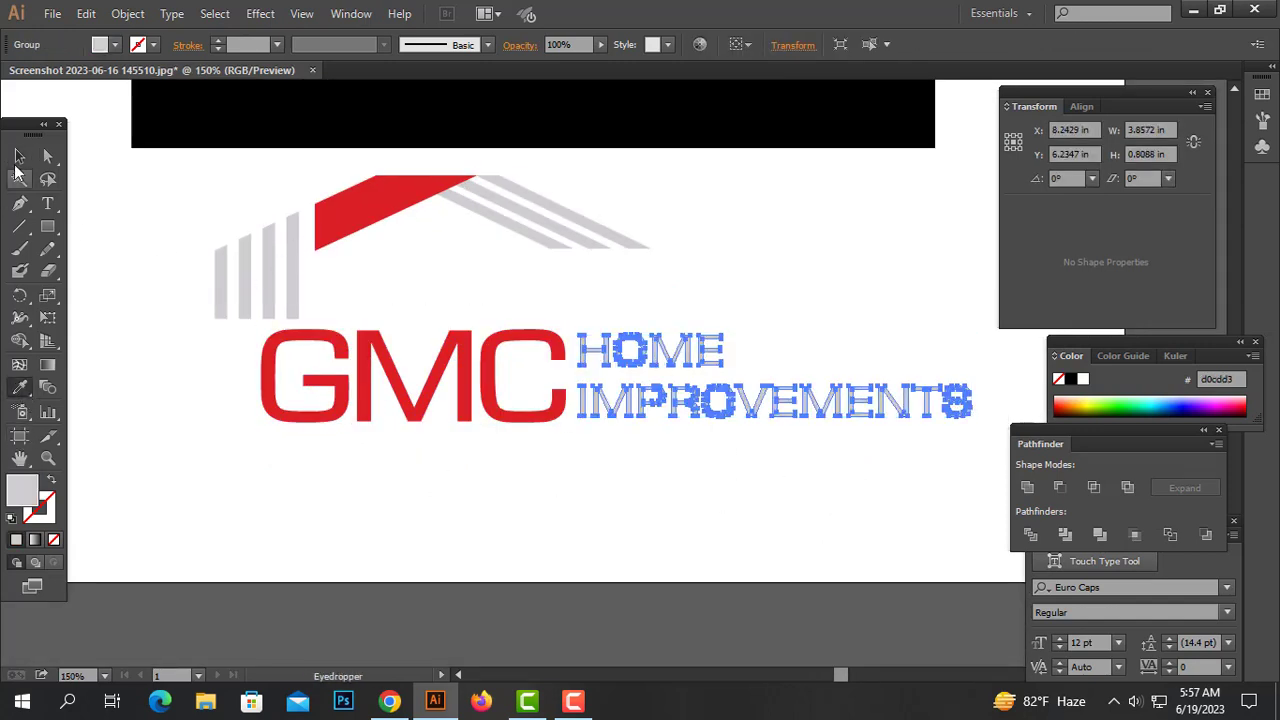
{"action": "left_click", "coordinate": [18, 158]}
{"action": "left_click_drag", "start_coordinate": [690, 408], "coordinate": [296, 301]}
{"action": "key", "text": "ctrl+z"}
{"action": "left_click", "coordinate": [731, 470]}
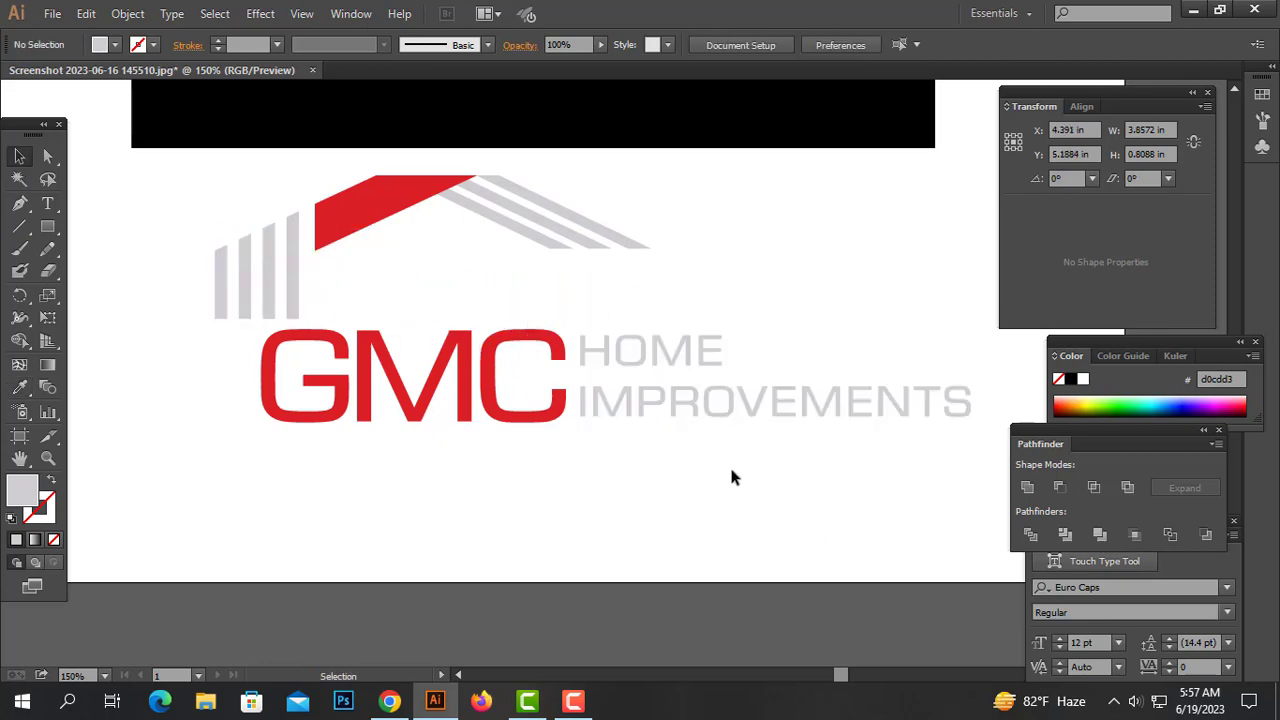
Move the GMC and HOME IMPROVEMENTS text group up under the roof and scale it narrower to match the reference
{"action": "left_click", "coordinate": [462, 383]}
{"action": "left_click_drag", "start_coordinate": [462, 383], "coordinate": [521, 308]}
{"action": "key", "text": "ctrl+minus"}
{"action": "left_click_drag", "start_coordinate": [606, 328], "coordinate": [594, 346]}
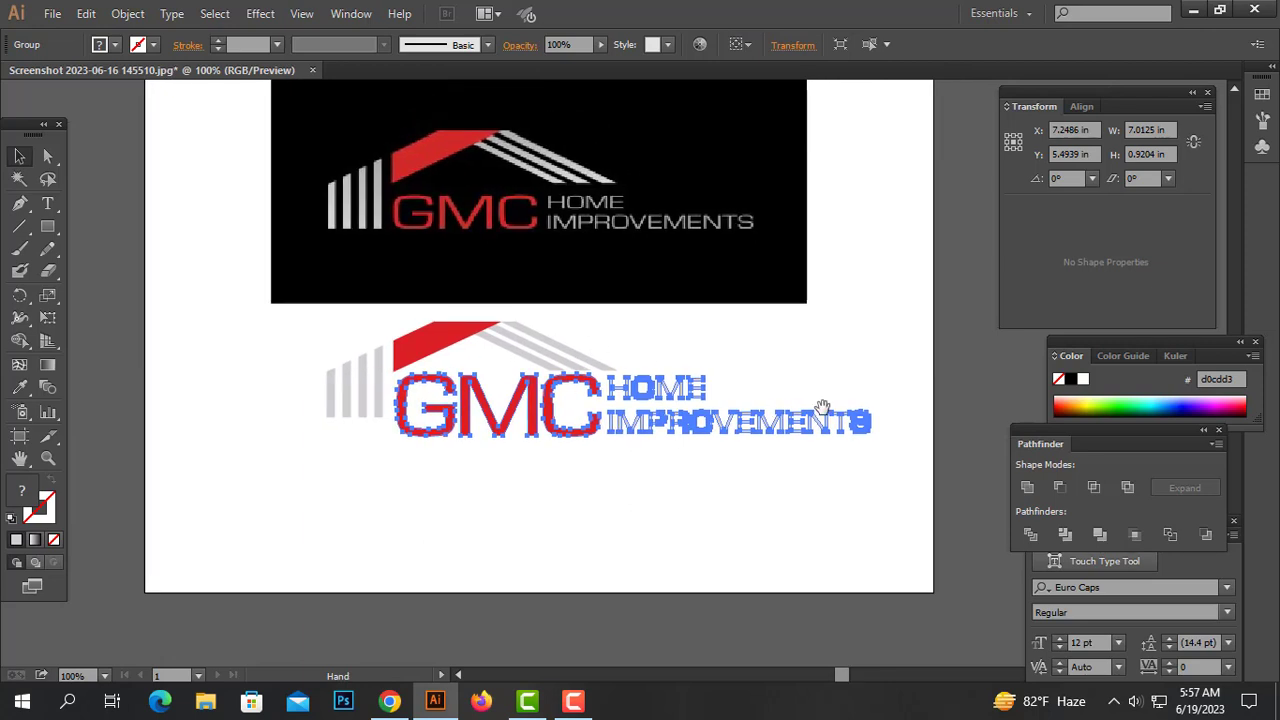
{"action": "left_click_drag", "start_coordinate": [866, 440], "coordinate": [716, 417]}
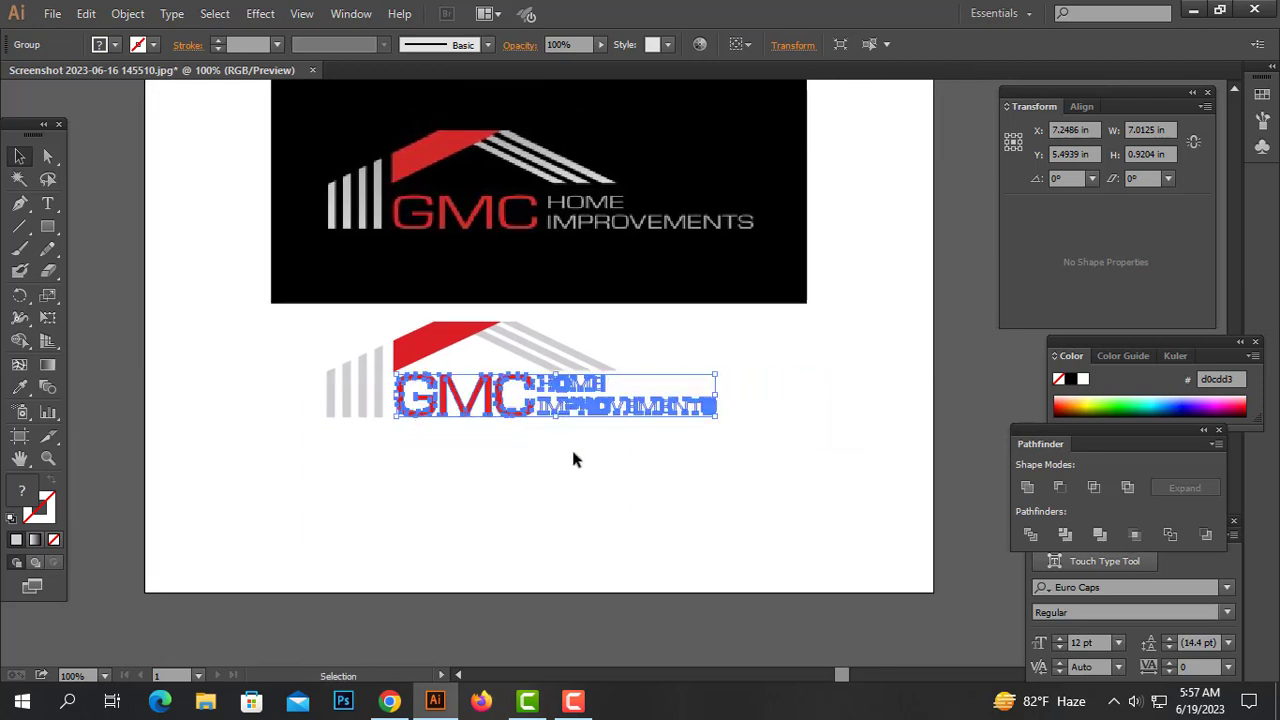
Select the gray bars together with the text and align their bottom edges
{"action": "left_click_drag", "start_coordinate": [548, 450], "coordinate": [231, 403]}
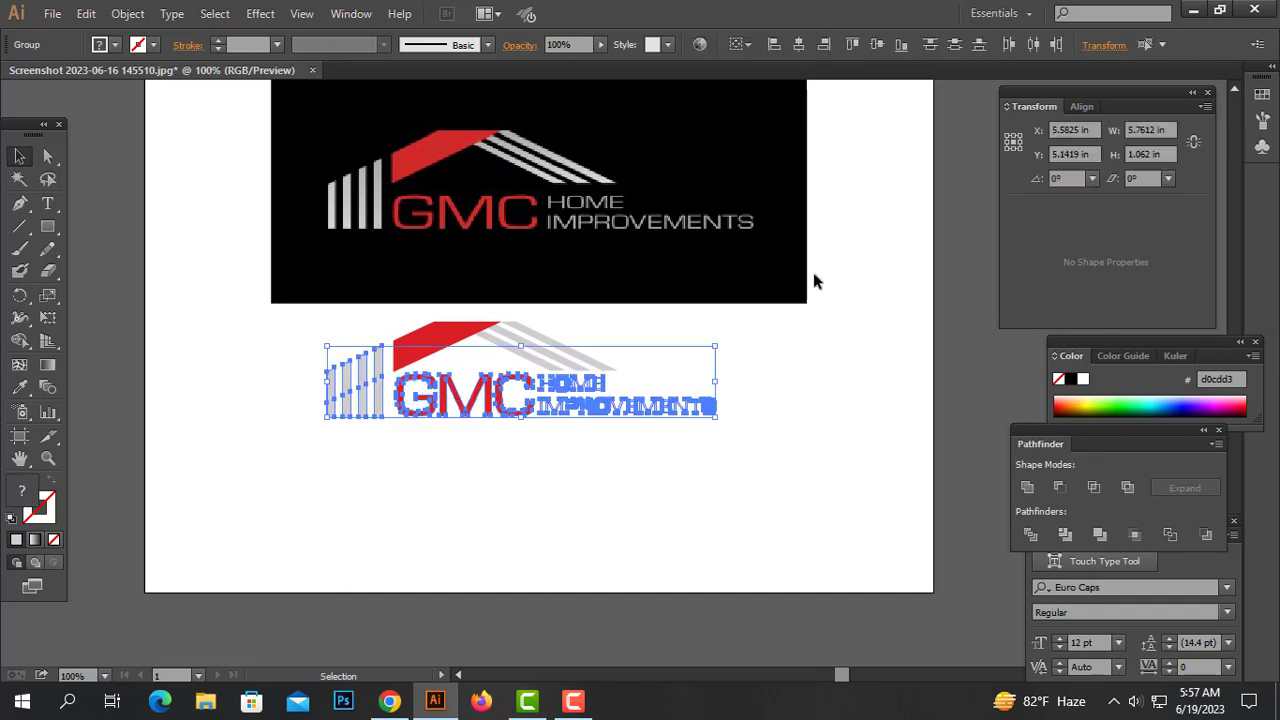
{"action": "left_click", "coordinate": [902, 52]}
{"action": "left_click", "coordinate": [785, 324]}
Inspect the logo's alignment by selecting the roof bar, the text and all parts against the reference
{"action": "left_click", "coordinate": [595, 416], "text": "ctrl"}
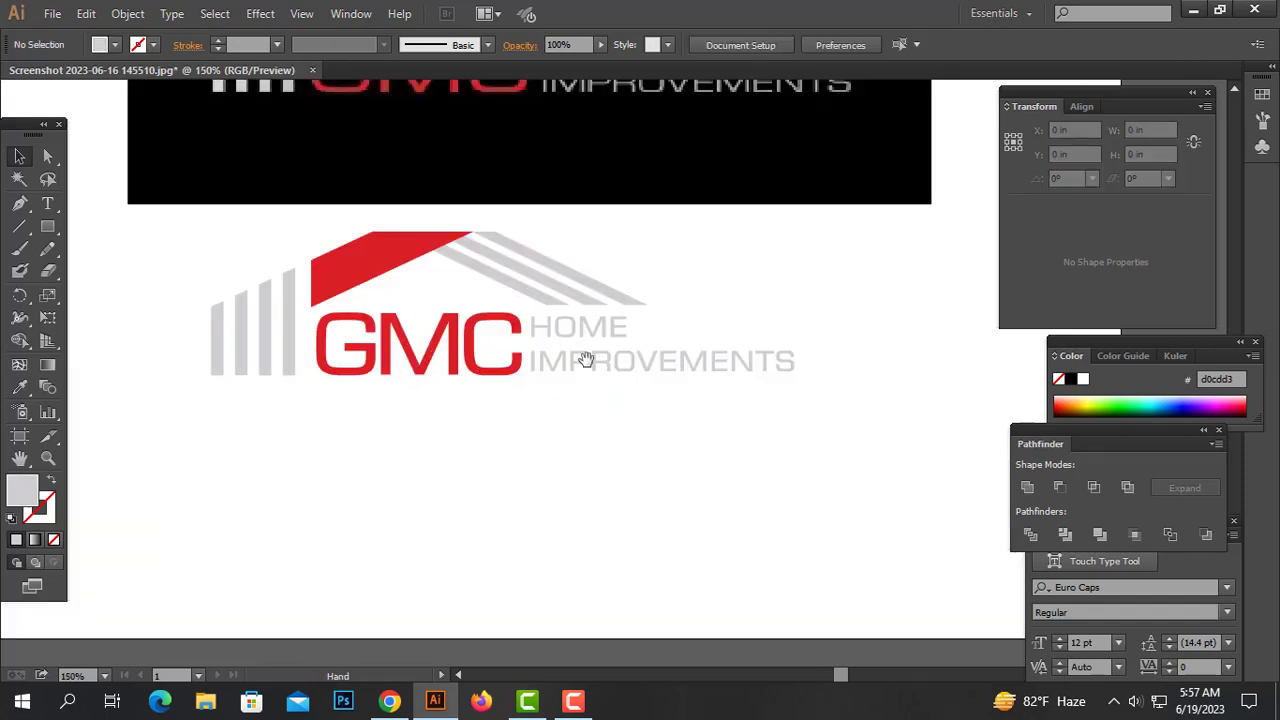
{"action": "left_click_drag", "start_coordinate": [586, 360], "coordinate": [603, 400]}
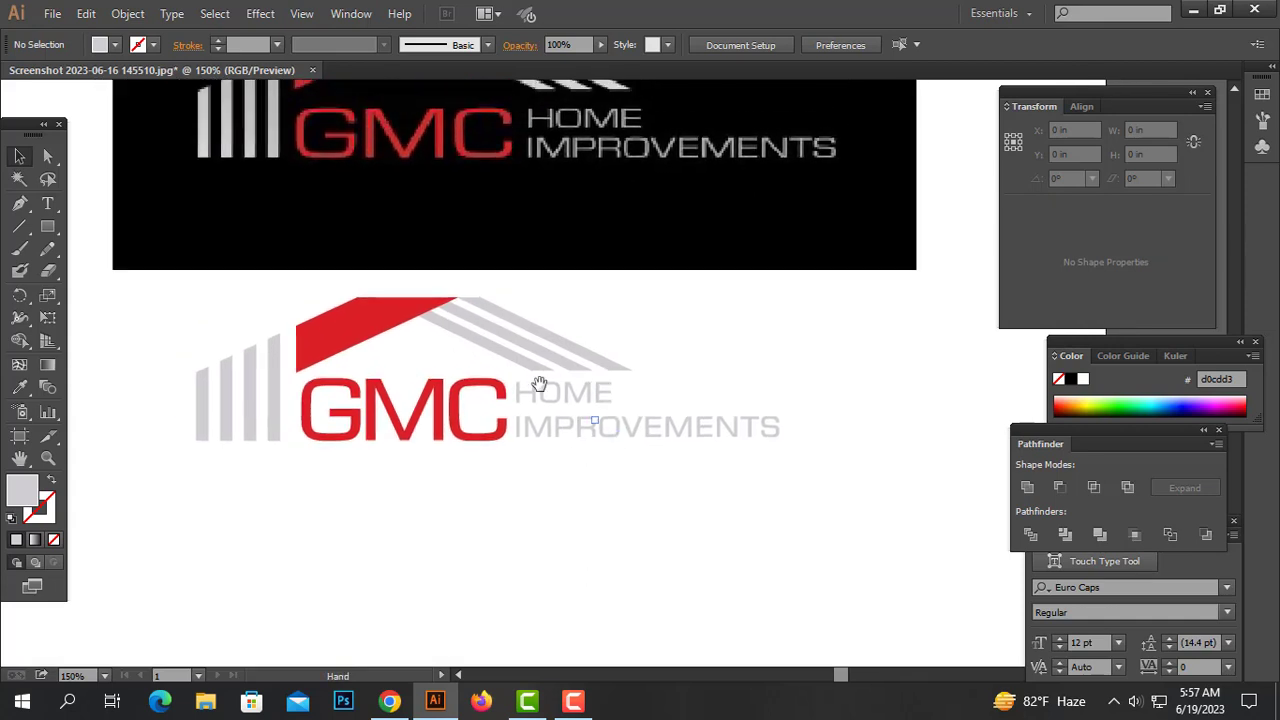
{"action": "left_click_drag", "start_coordinate": [341, 327], "coordinate": [391, 391]}
{"action": "left_click", "coordinate": [374, 420]}
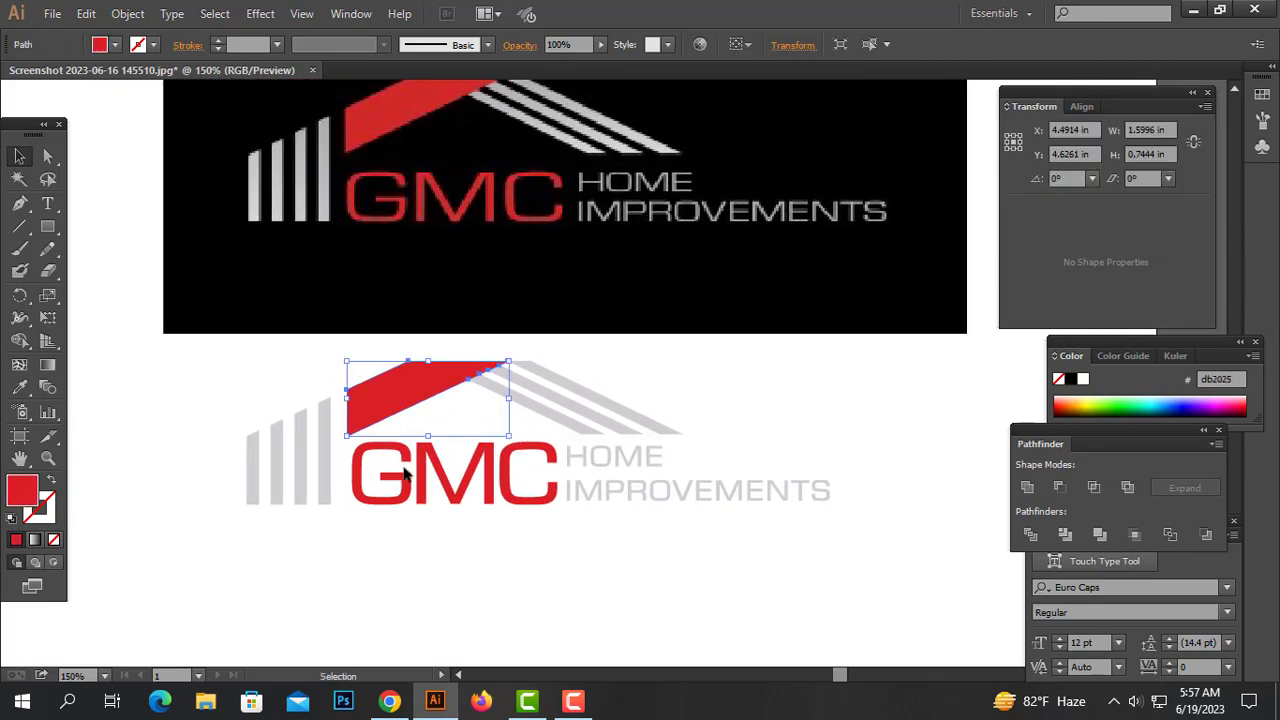
{"action": "left_click", "coordinate": [398, 482], "text": "shift"}
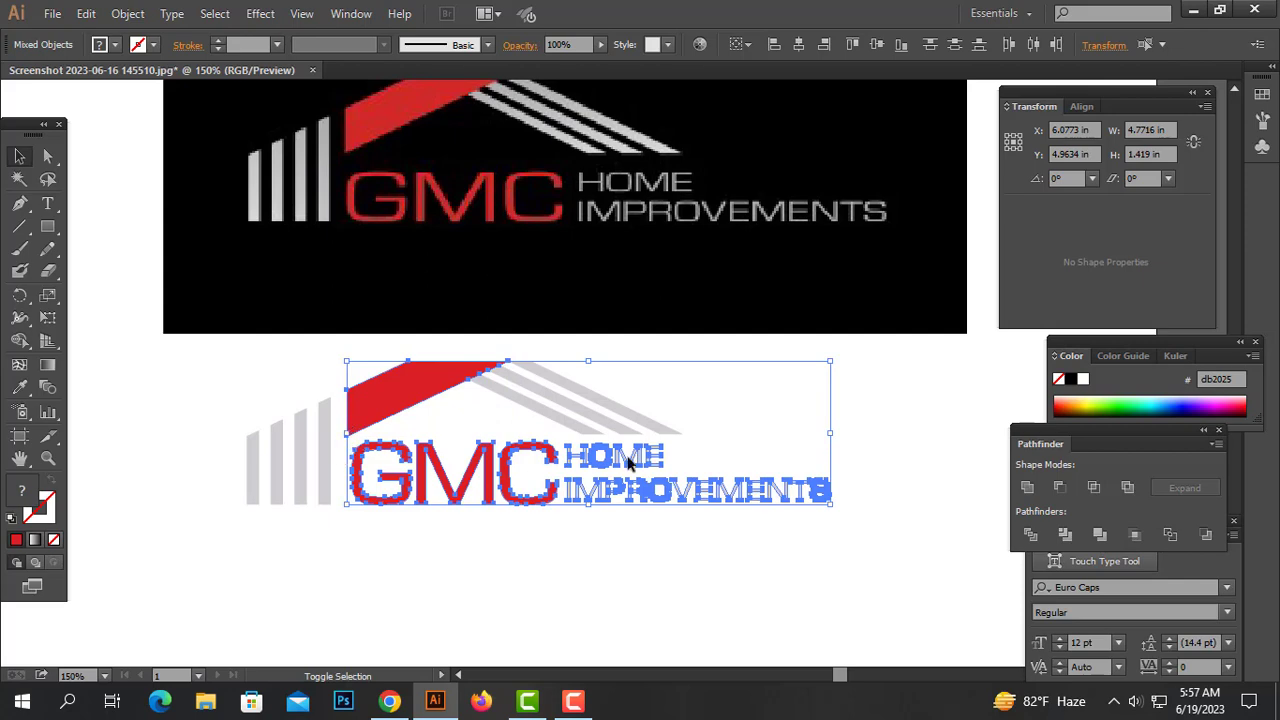
{"action": "left_click", "coordinate": [628, 519]}
{"action": "key", "text": "ctrl+minus"}
{"action": "left_click_drag", "start_coordinate": [823, 491], "coordinate": [294, 337]}
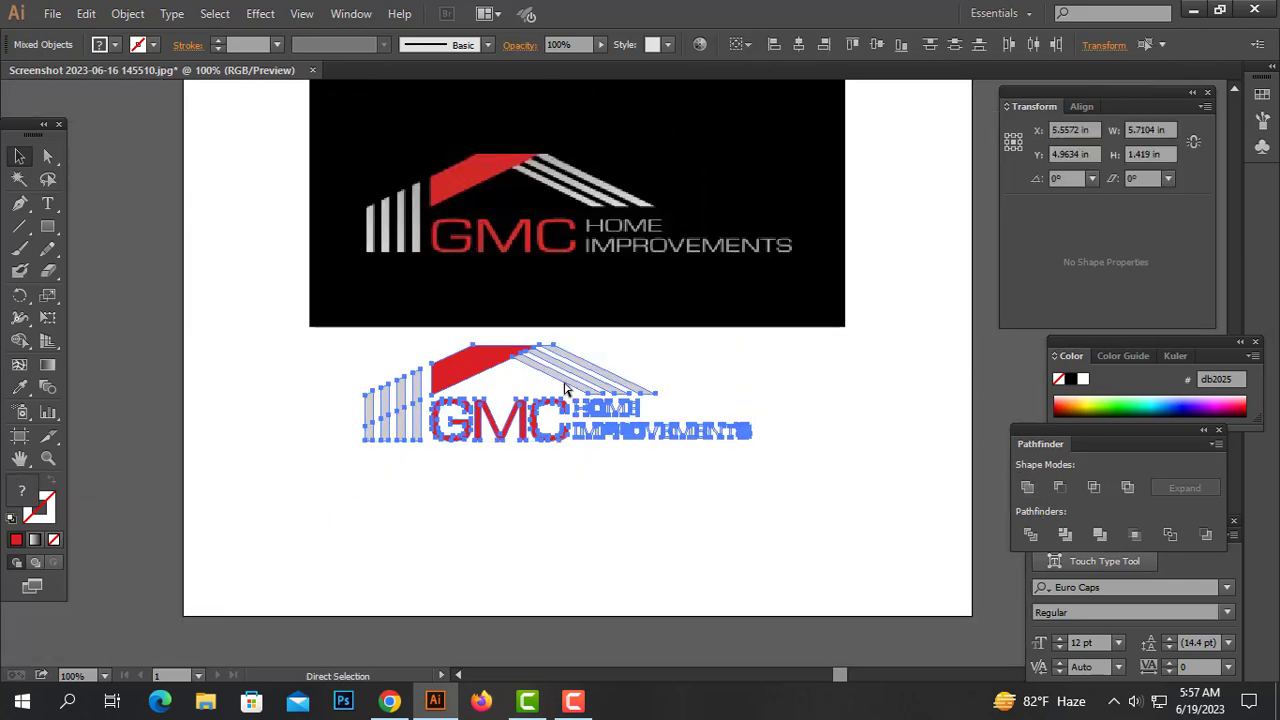
{"action": "left_click", "coordinate": [547, 472]}
{"action": "key", "text": "space"}
{"action": "left_click_drag", "start_coordinate": [621, 267], "coordinate": [625, 336]}
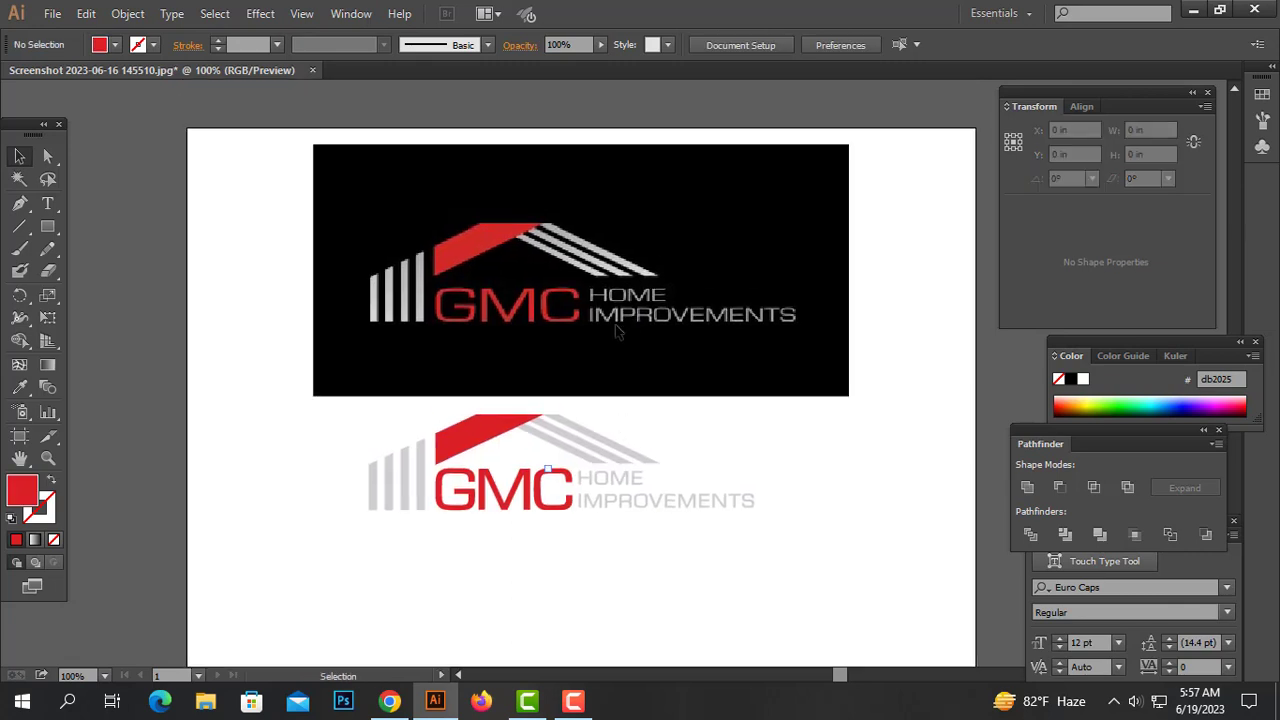
Delete the reference image from the artboard
{"action": "left_click", "coordinate": [612, 316]}
{"action": "key", "text": "Delete"}
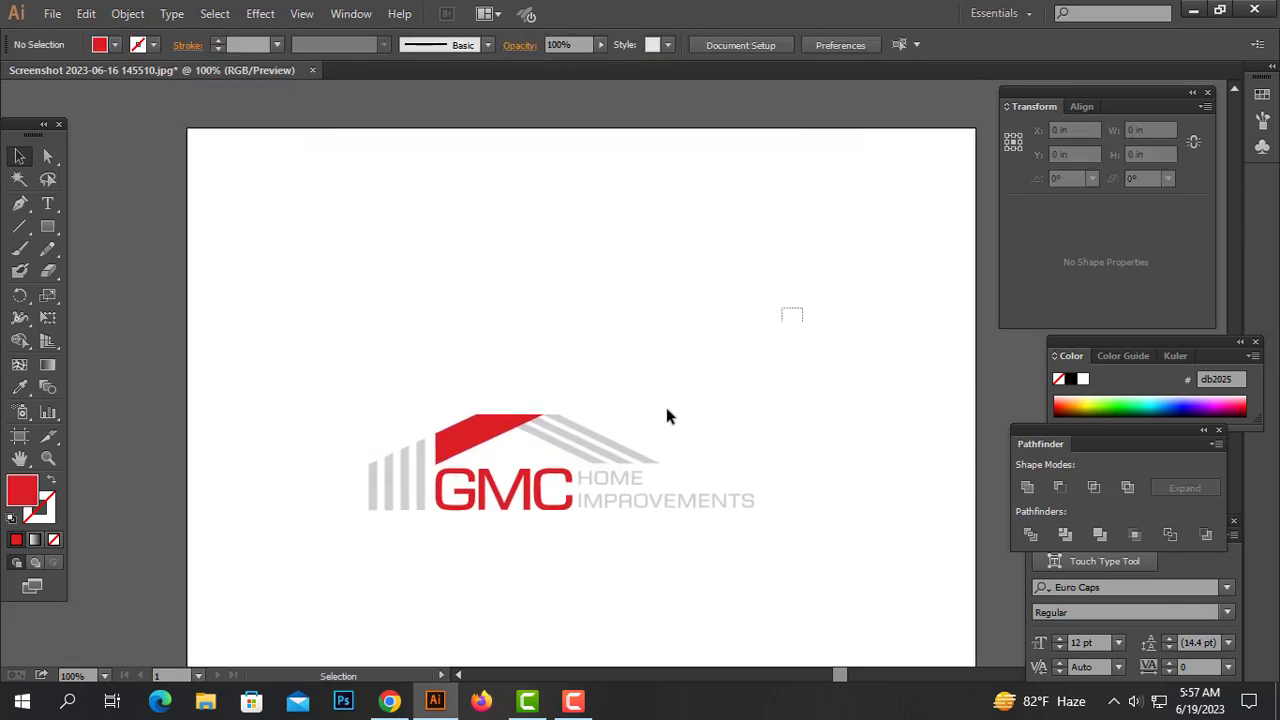
{"action": "left_click_drag", "start_coordinate": [784, 306], "coordinate": [250, 600]}
{"action": "key", "text": "Delete"}
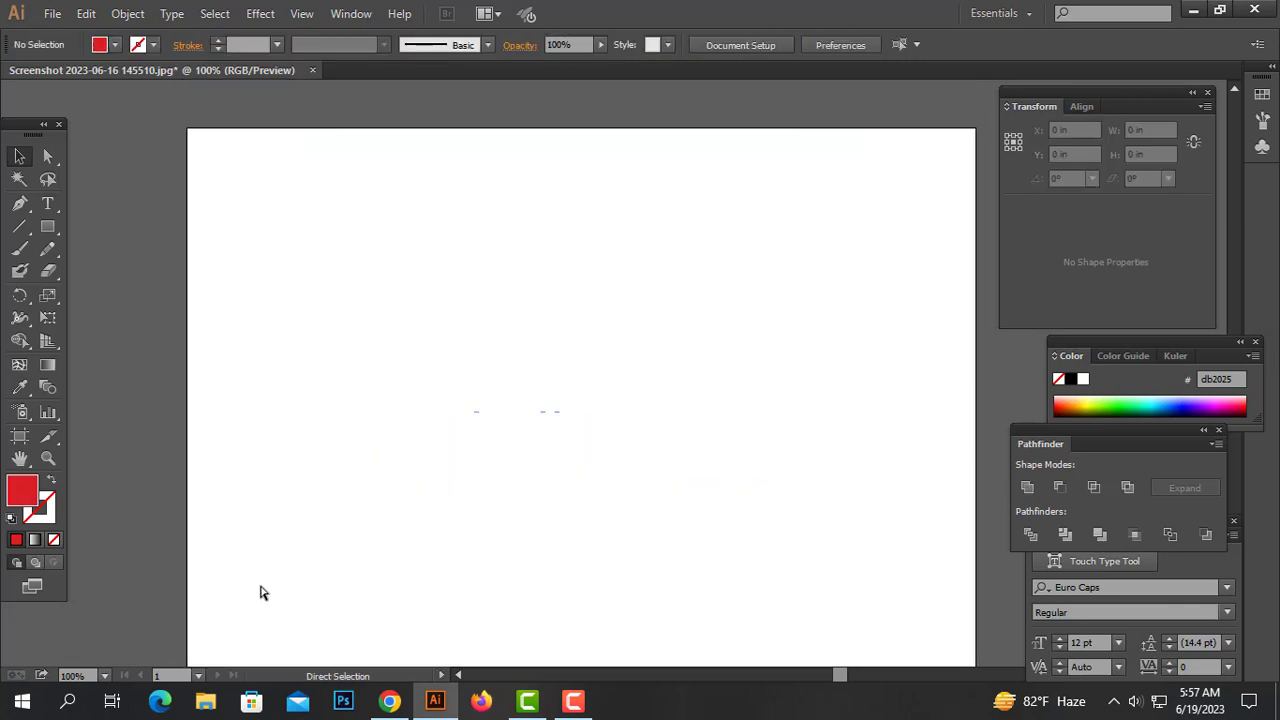
{"action": "key", "text": "ctrl+0"}
{"action": "key", "text": "ctrl+z"}
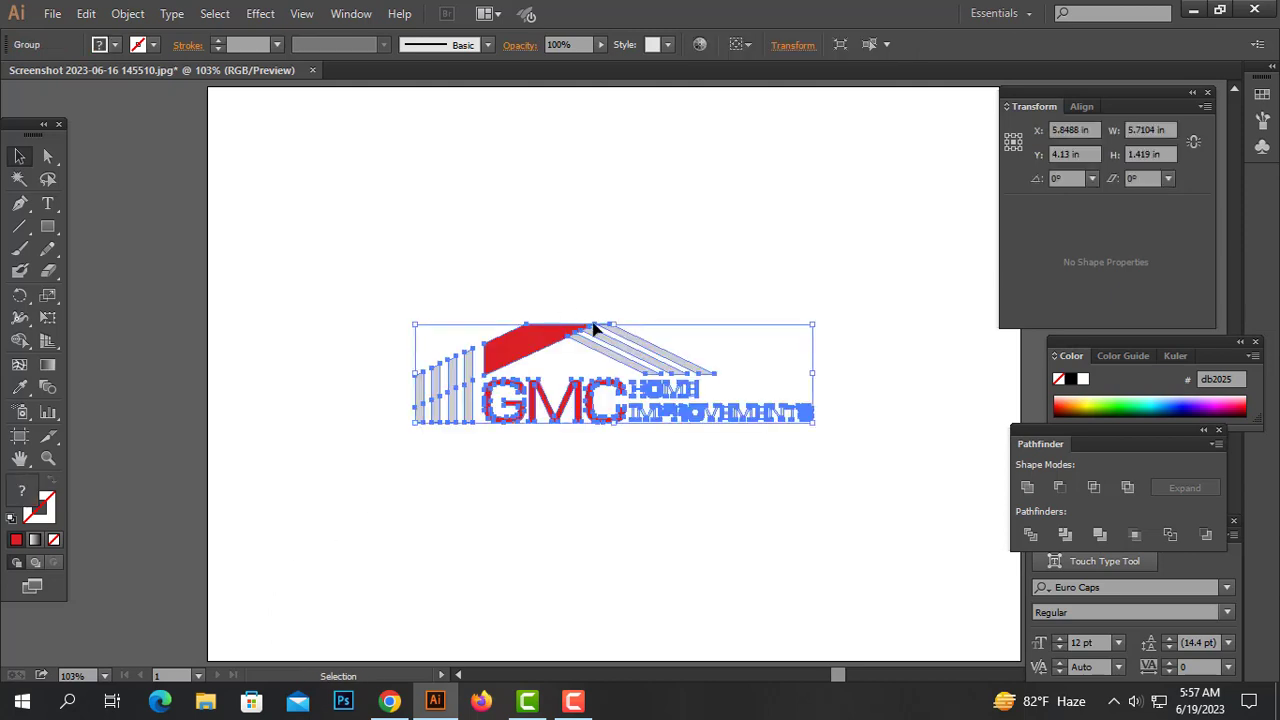
Move the whole logo slightly upward on the artboard and deselect it
{"action": "left_click_drag", "start_coordinate": [618, 330], "coordinate": [625, 302]}
{"action": "left_click", "coordinate": [614, 251]}
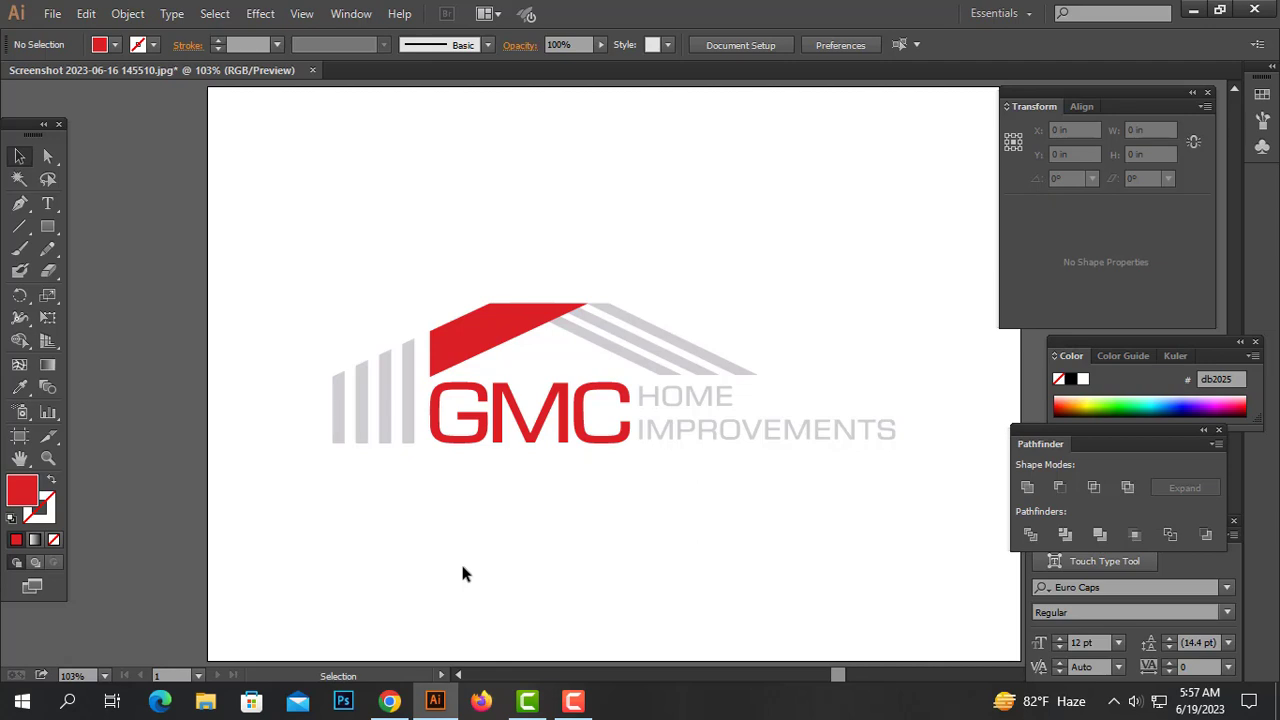
{"action": "mouse_move", "coordinate": [590, 706]}
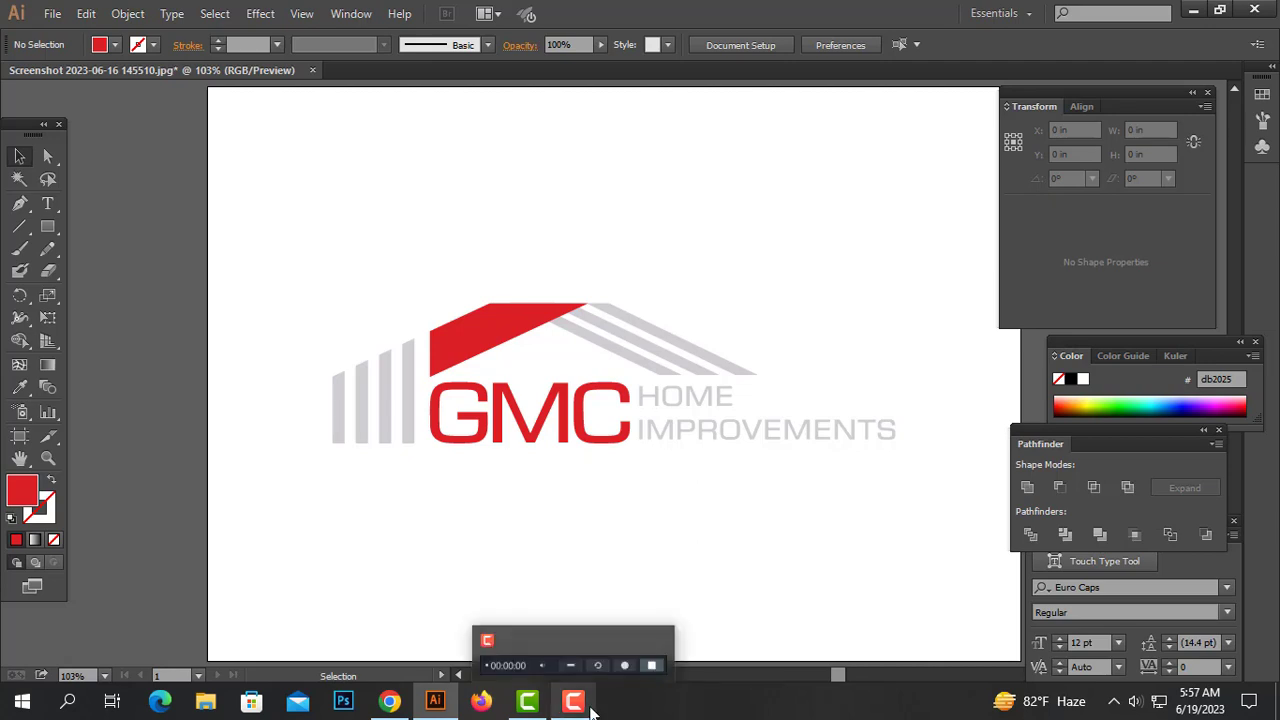
{"action": "left_click", "coordinate": [623, 662]}
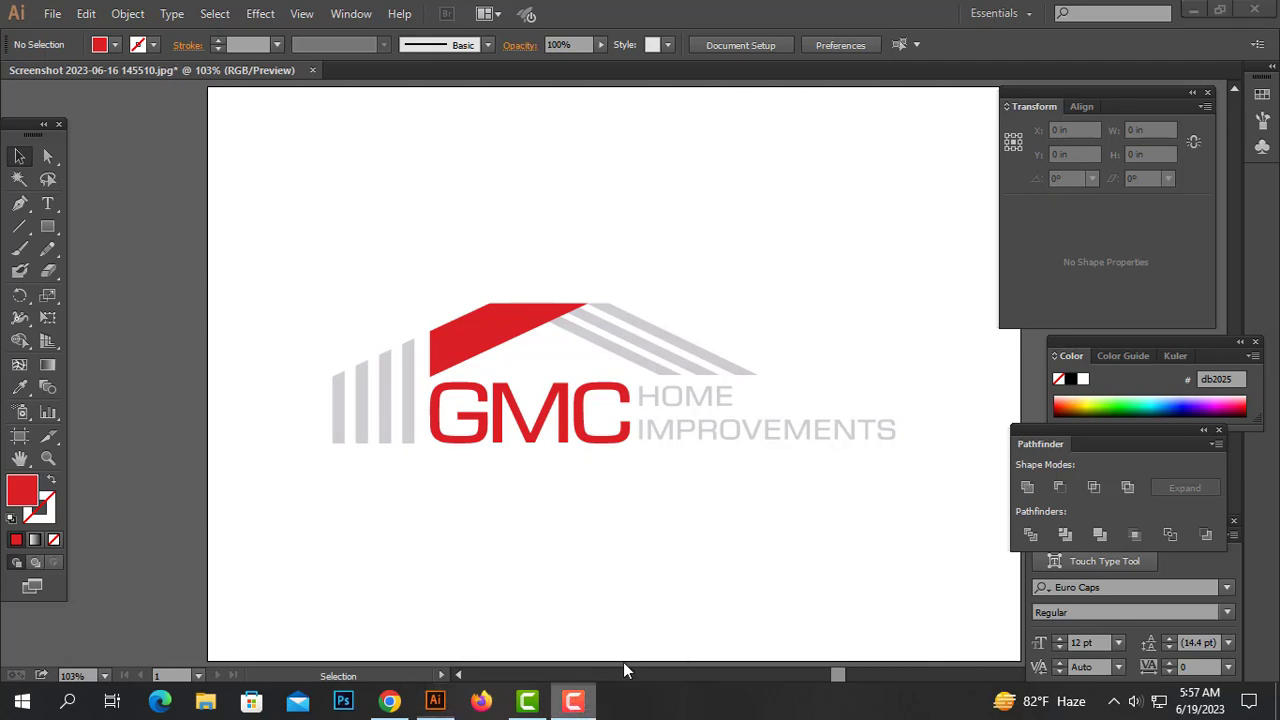